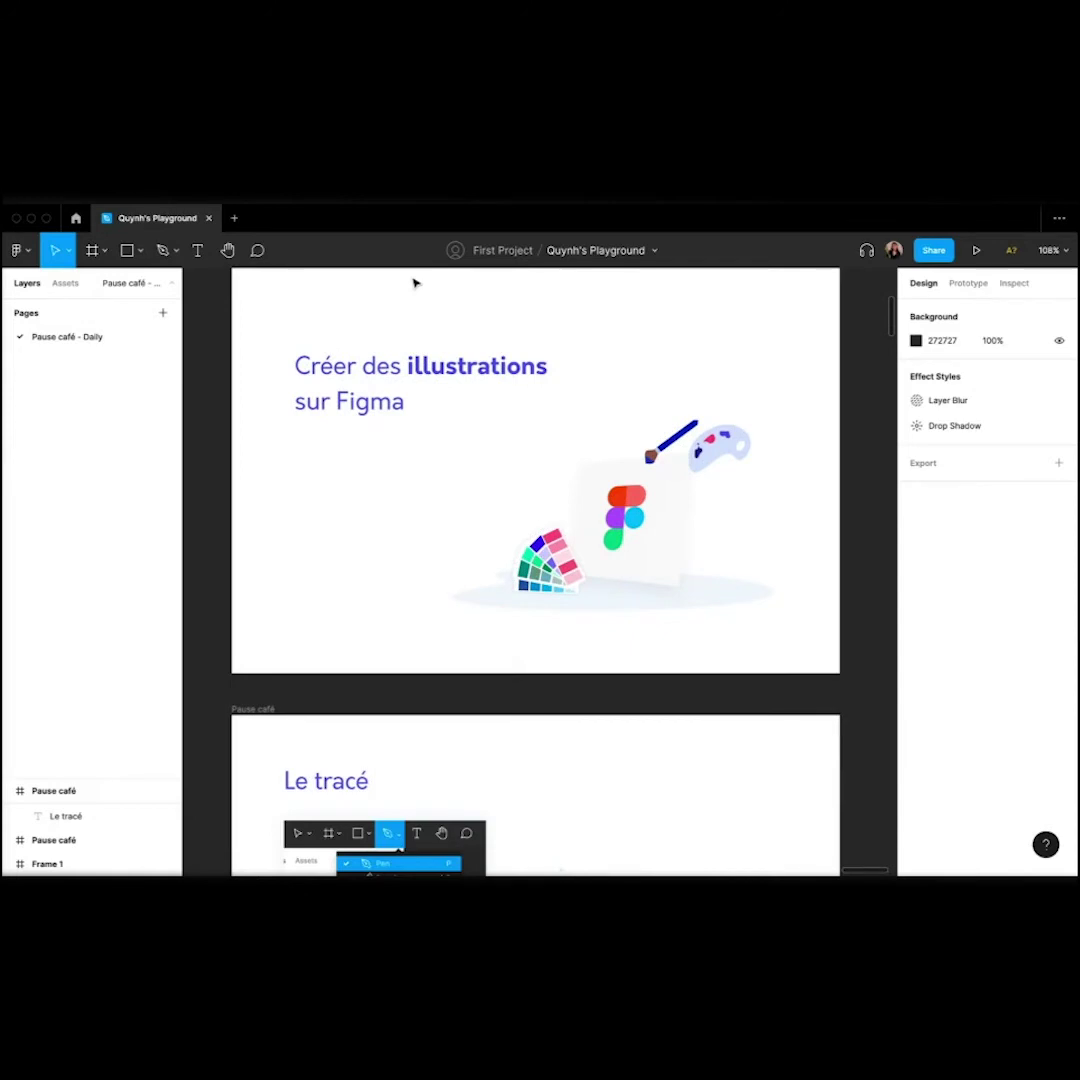
On the "Le tracé" slide, draw a closed trapezoid pot body about 135 × 69 beside the existing plant with the Pen tool.
{"action": "scroll", "coordinate": [400, 295], "scroll_direction": "down", "scroll_amount": 5}
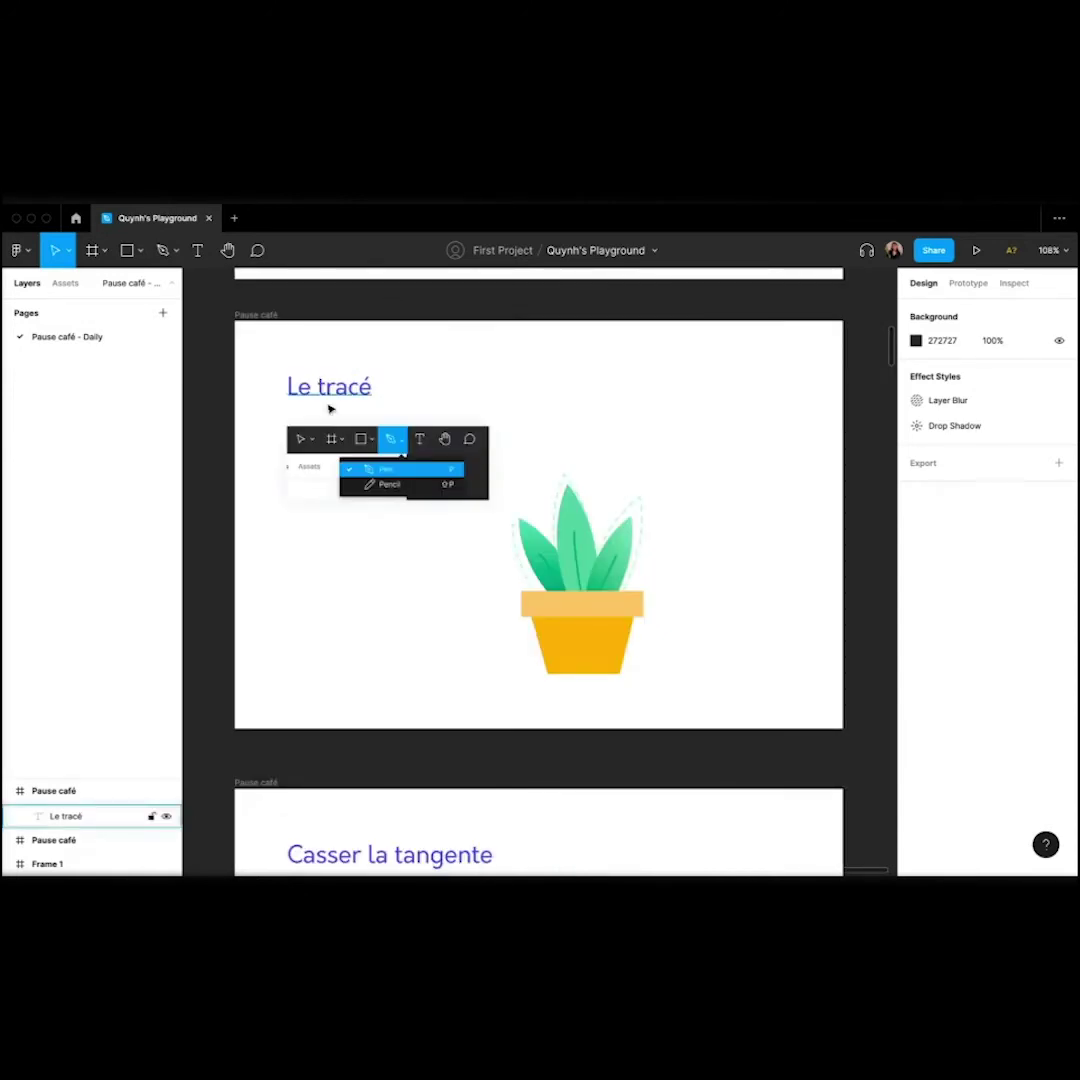
{"action": "left_click", "coordinate": [316, 442]}
{"action": "left_click", "coordinate": [217, 277]}
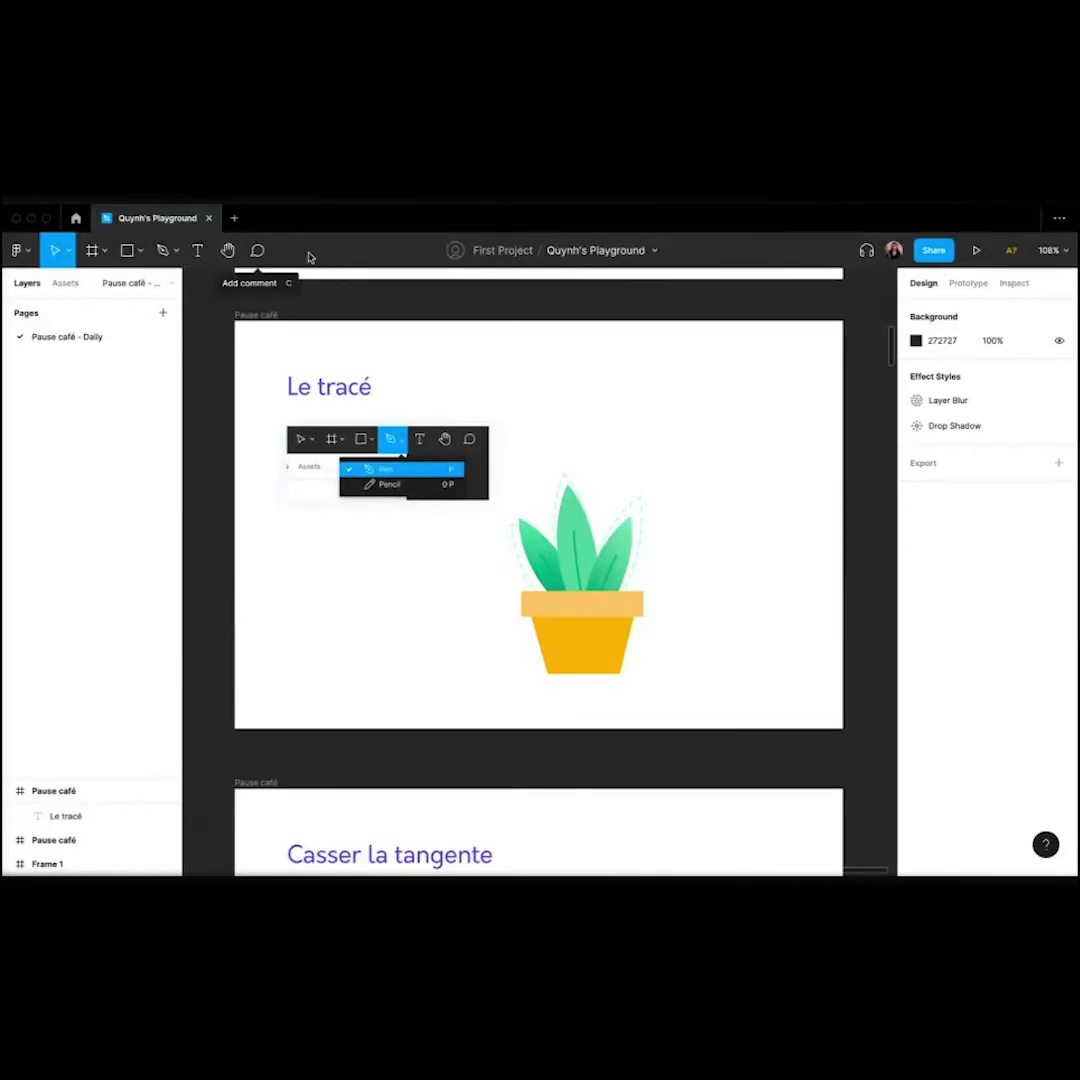
{"action": "left_click", "coordinate": [166, 249]}
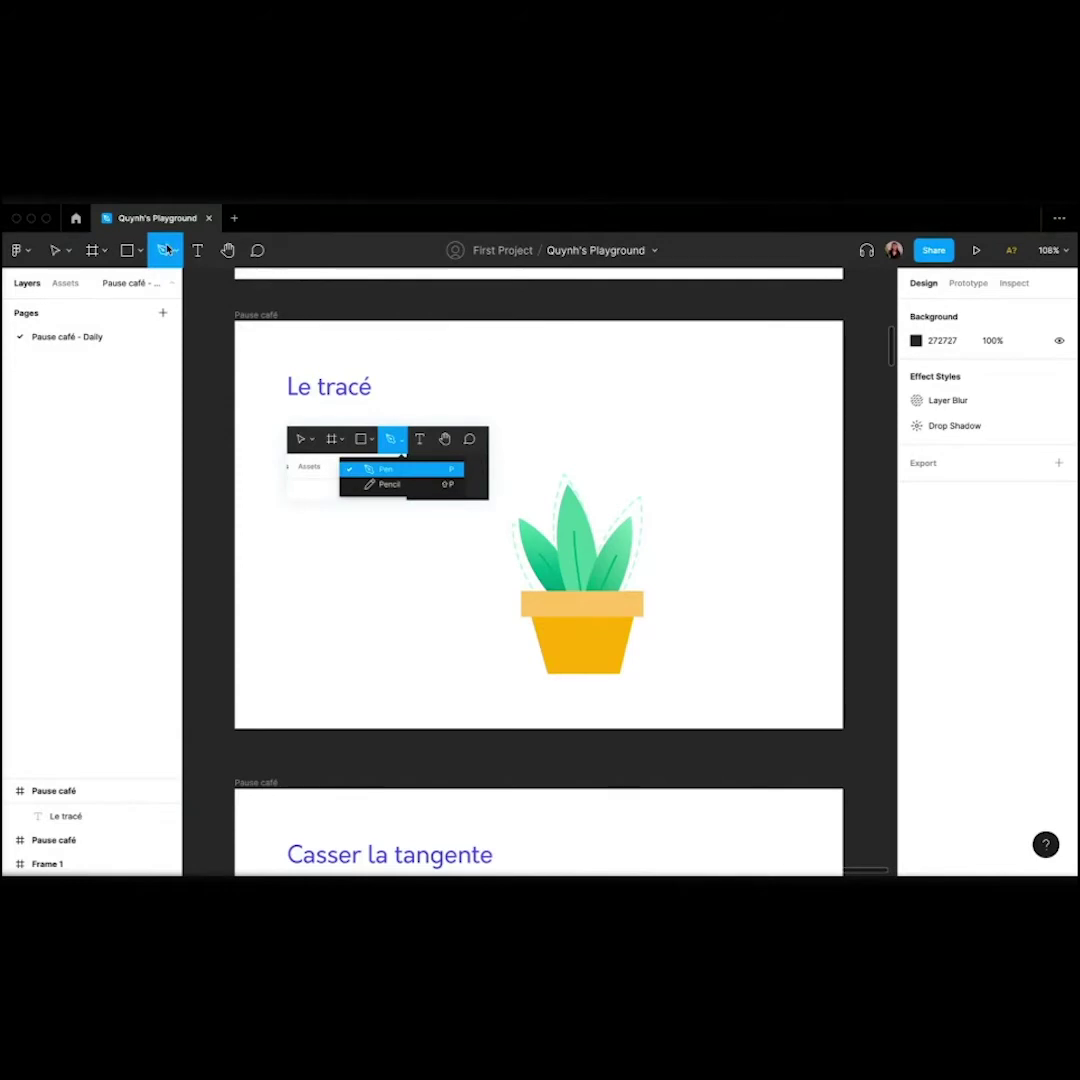
{"action": "left_click", "coordinate": [174, 251]}
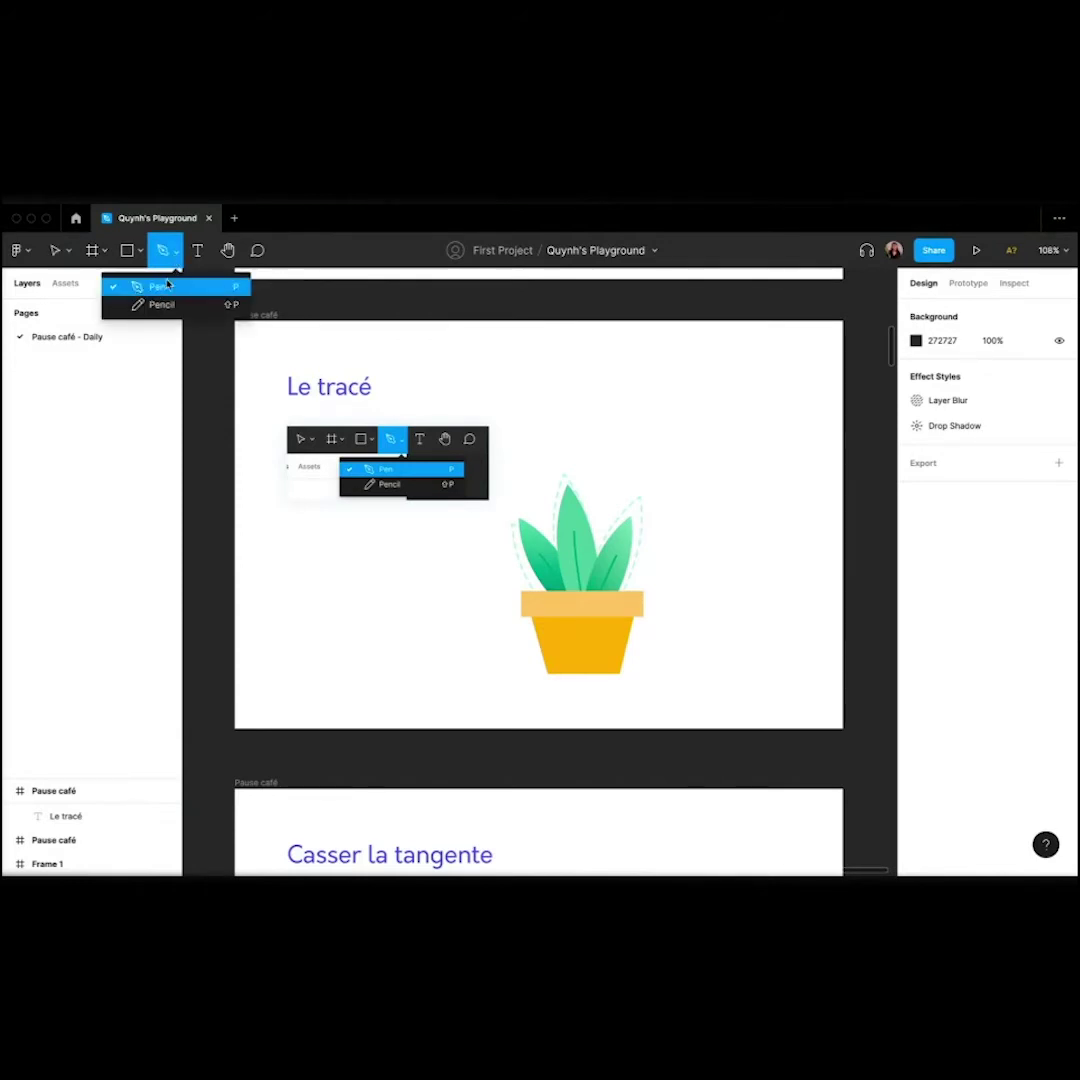
{"action": "left_click", "coordinate": [164, 286]}
{"action": "scroll", "coordinate": [660, 565], "scroll_direction": "right", "scroll_amount": 3}
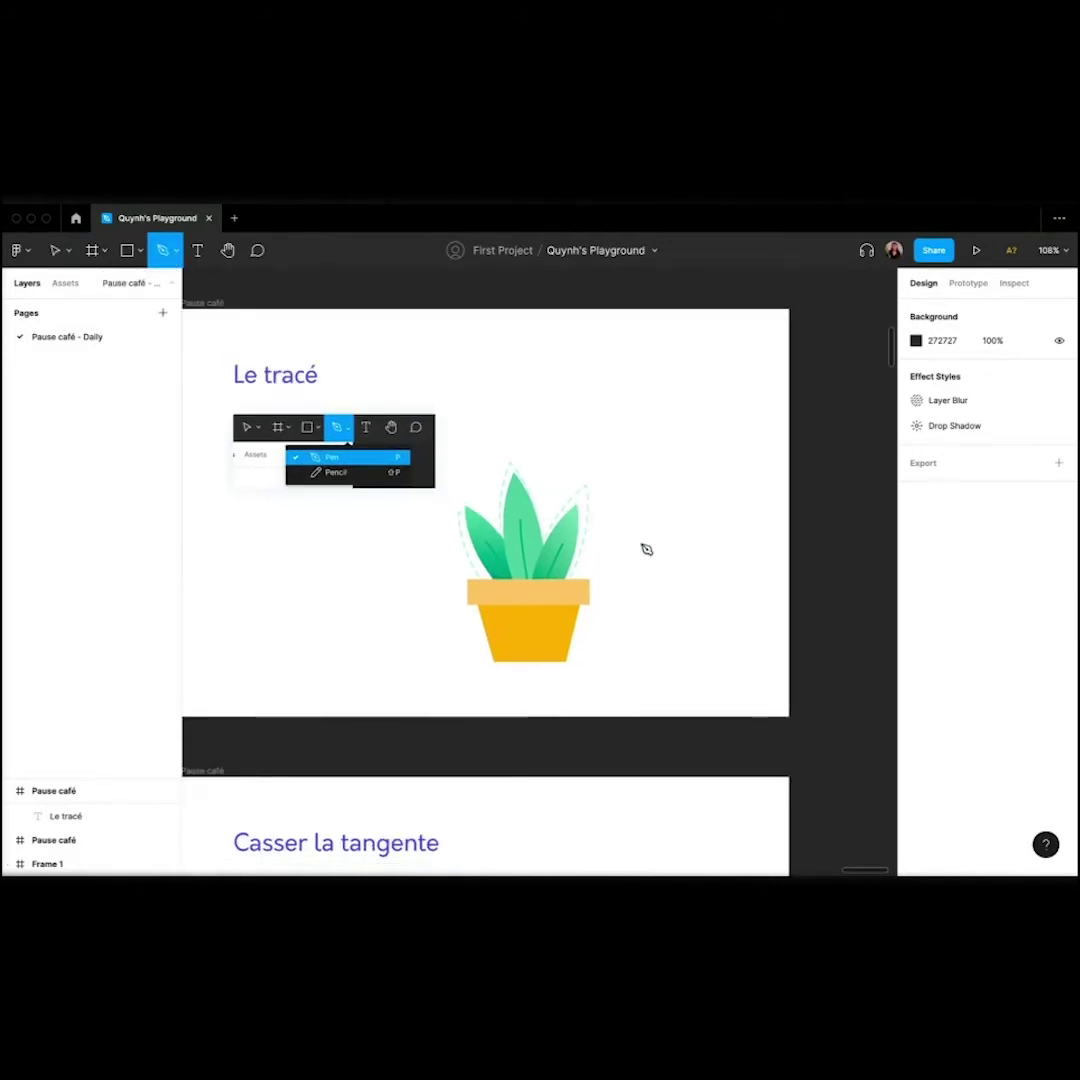
{"action": "scroll", "coordinate": [646, 549], "scroll_direction": "left", "scroll_amount": 2}
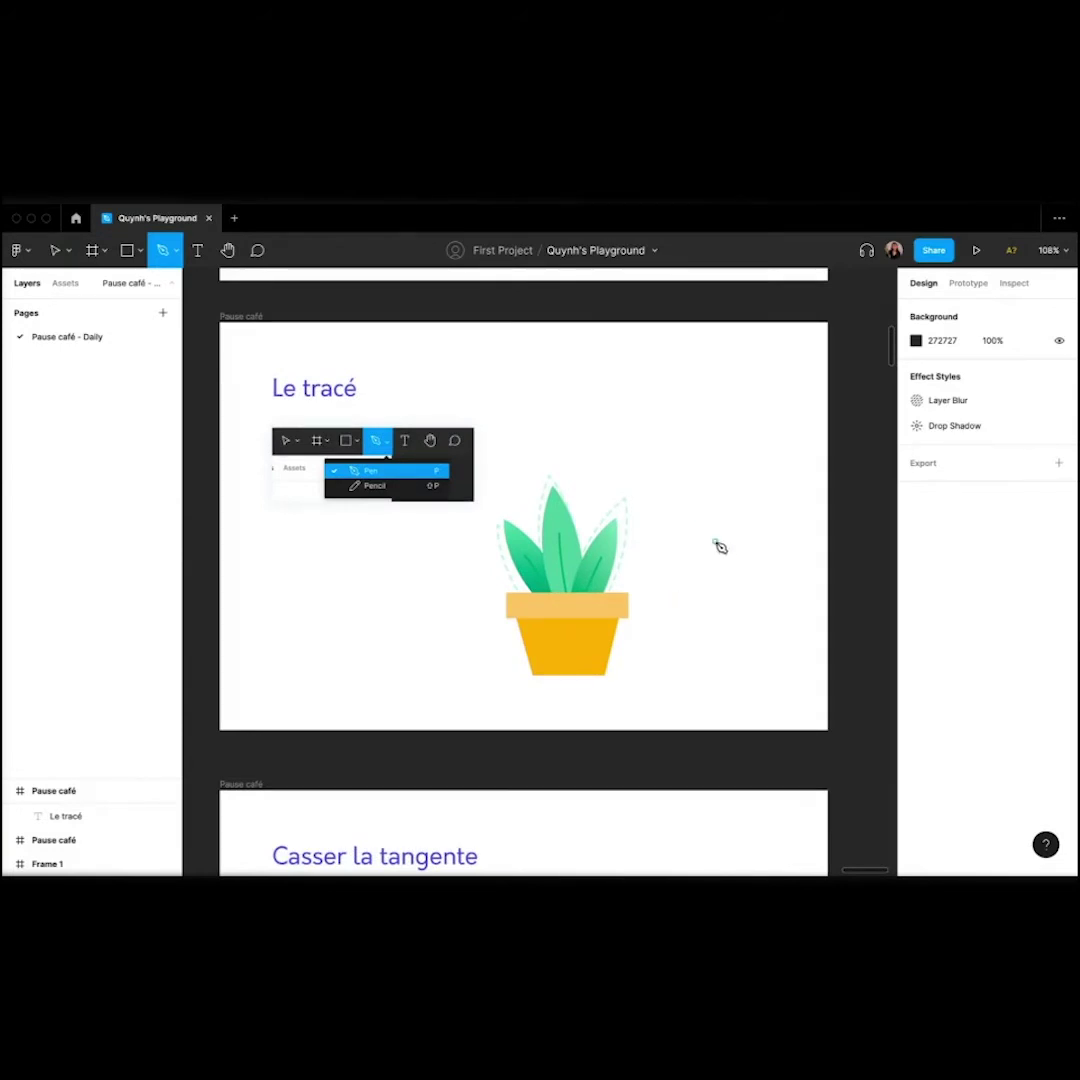
{"action": "scroll", "coordinate": [716, 598], "scroll_direction": "down", "scroll_amount": 2}
{"action": "scroll", "coordinate": [714, 598], "scroll_direction": "up", "scroll_amount": 3}
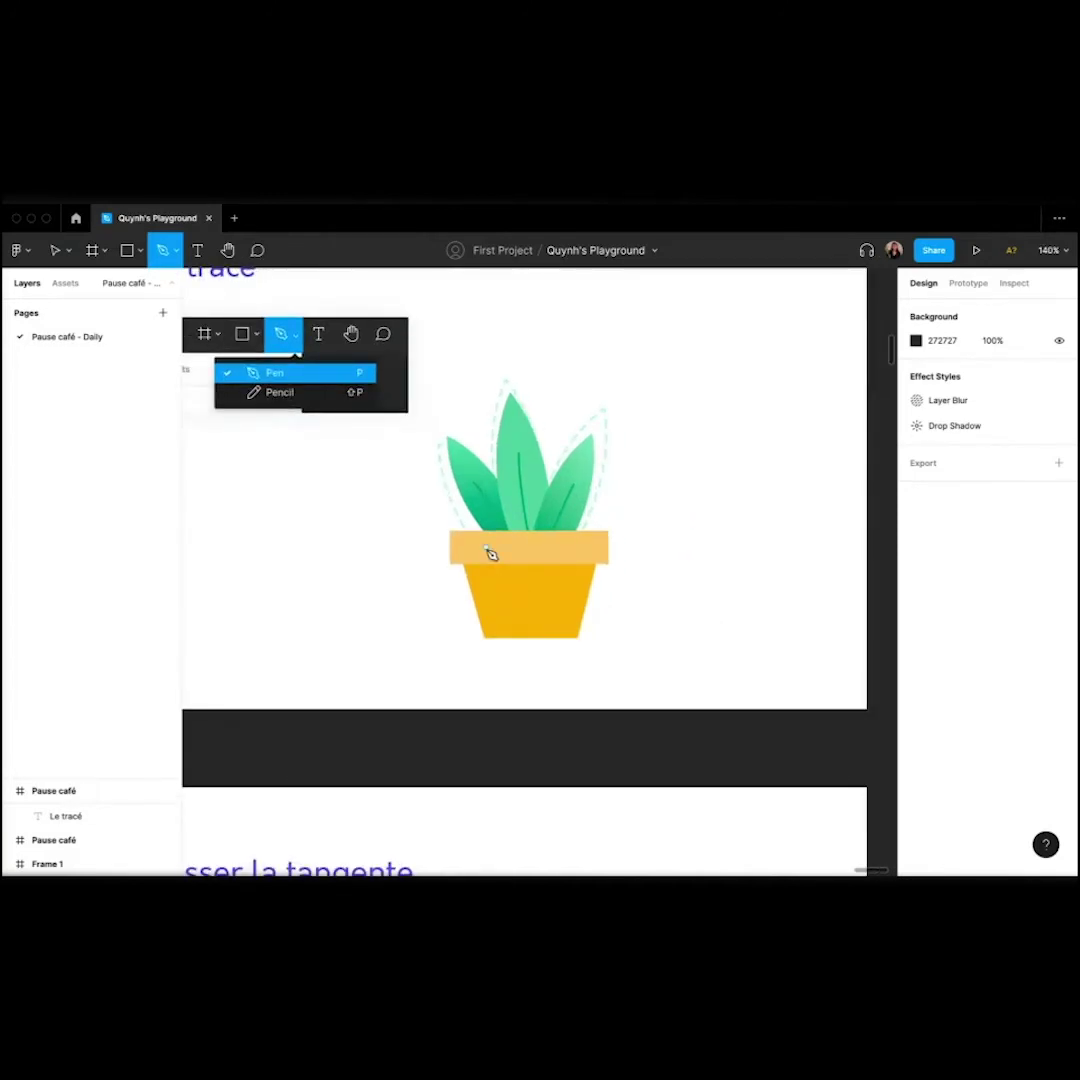
{"action": "scroll", "coordinate": [509, 634], "scroll_direction": "right", "scroll_amount": 2}
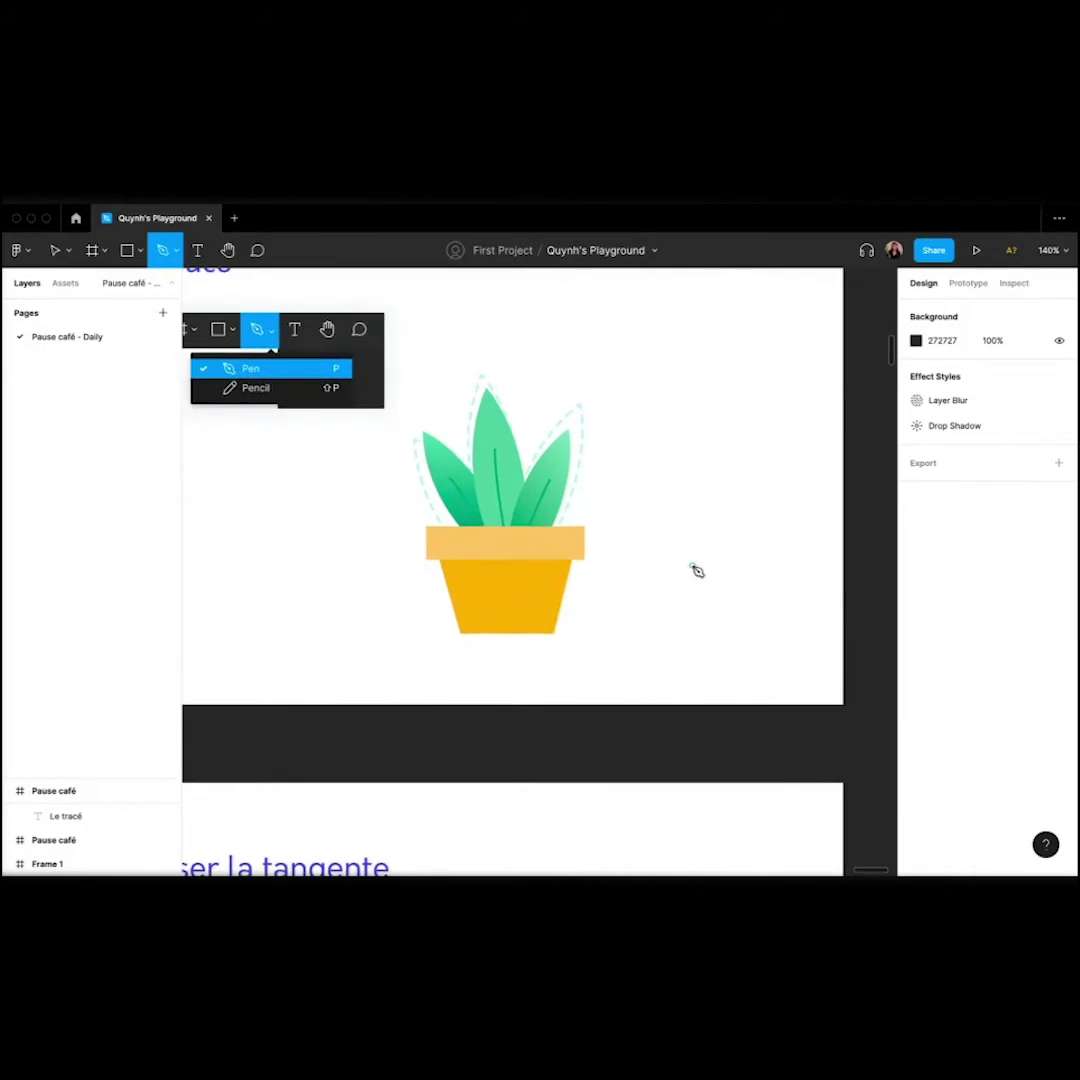
{"action": "left_click", "coordinate": [621, 559]}
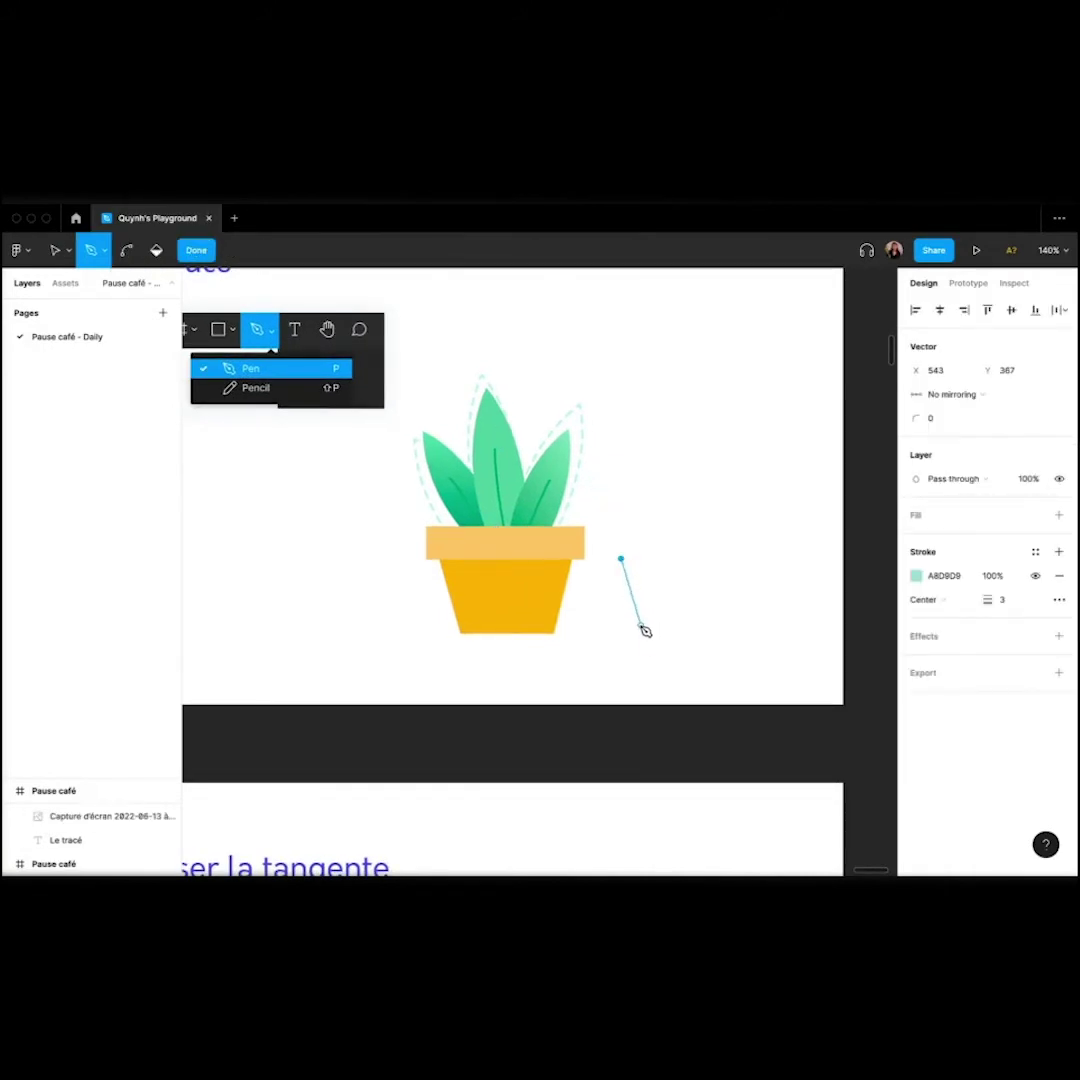
{"action": "left_click", "coordinate": [645, 633]}
{"action": "left_click", "coordinate": [741, 630]}
{"action": "left_click", "coordinate": [763, 560]}
{"action": "left_click", "coordinate": [621, 559]}
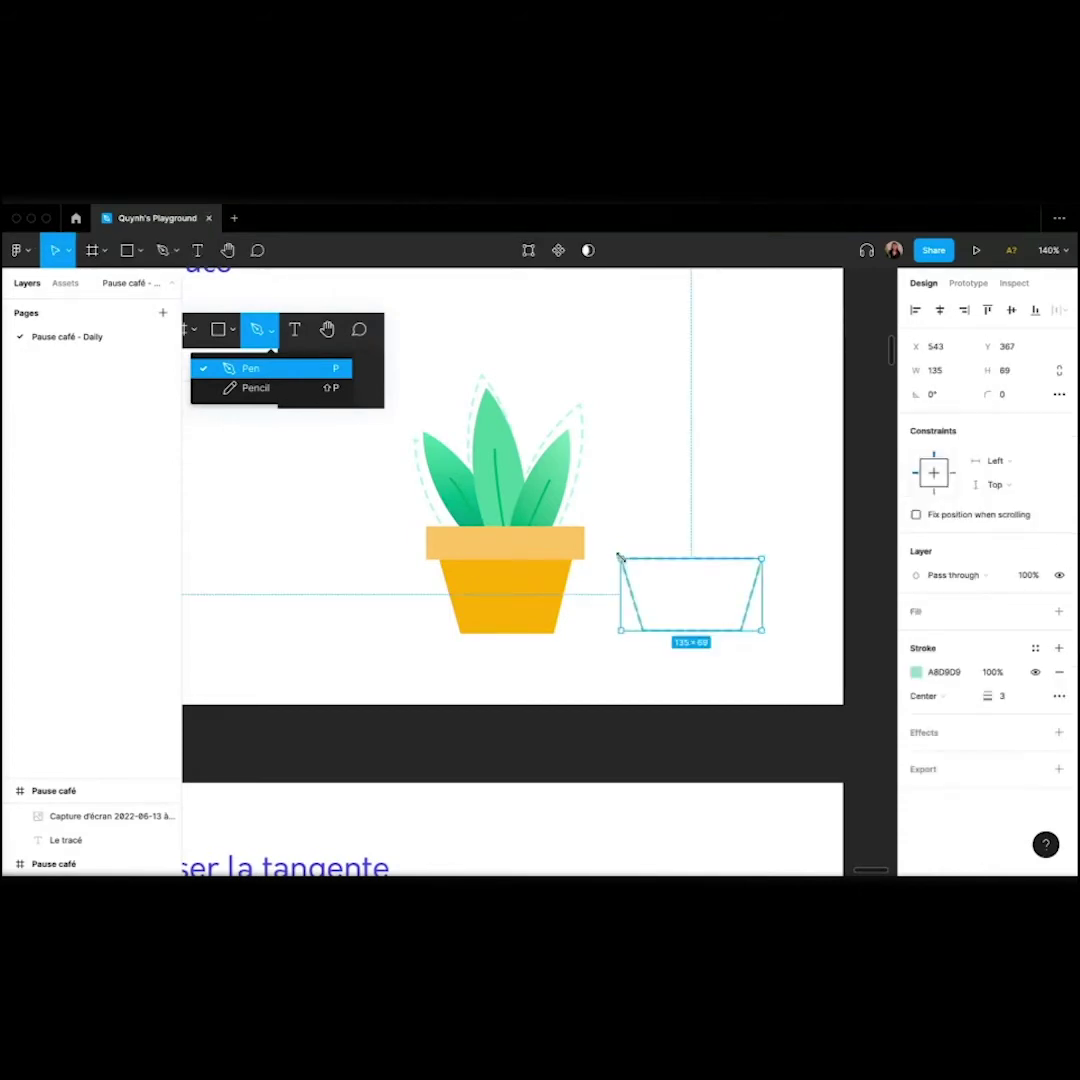
{"action": "left_click", "coordinate": [685, 573]}
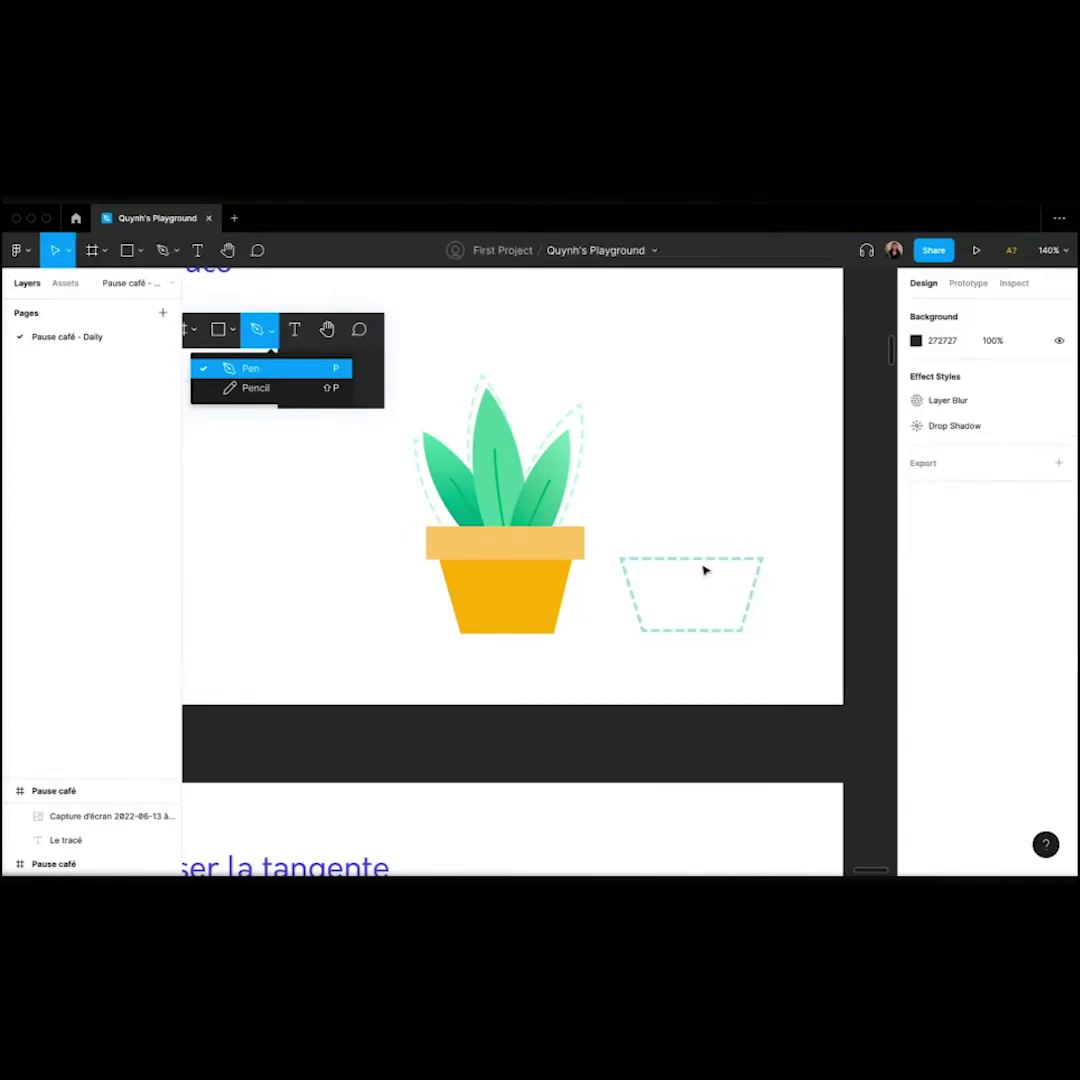
Remove the trapezoid's stroke and give it a solid fill sampled from the existing pot's orange body.
{"action": "left_click", "coordinate": [711, 557]}
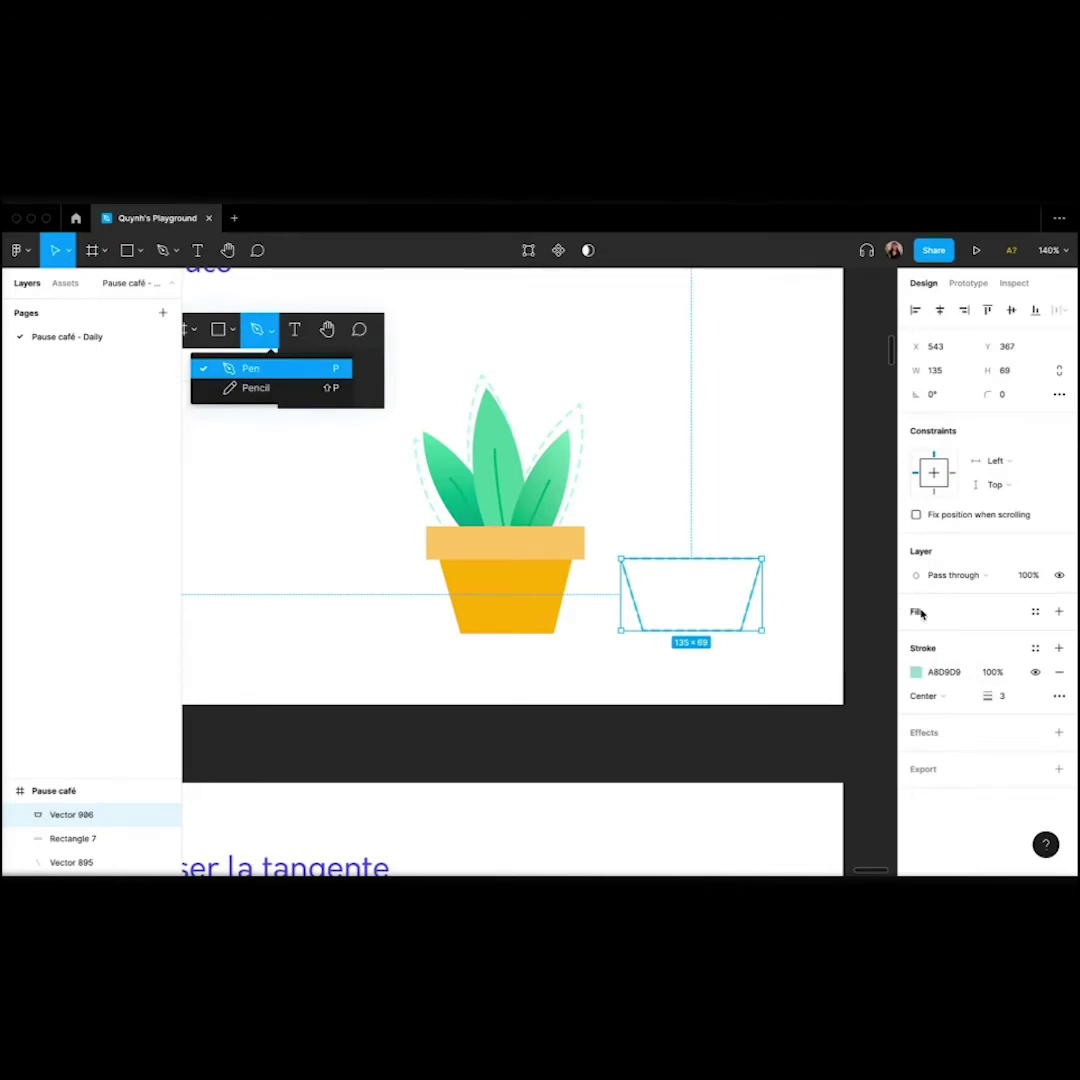
{"action": "left_click", "coordinate": [829, 561]}
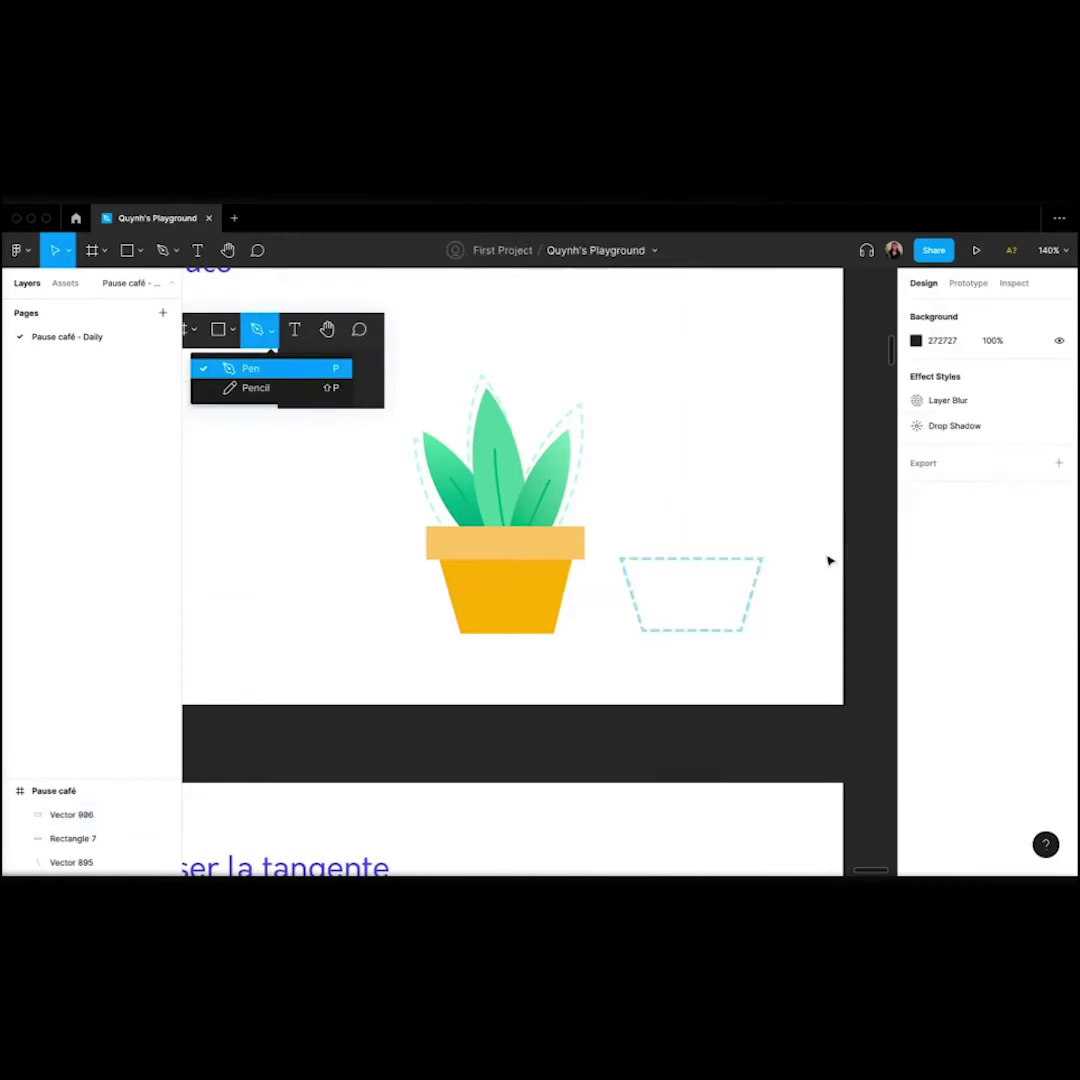
{"action": "left_click", "coordinate": [763, 579]}
{"action": "left_click", "coordinate": [1060, 670]}
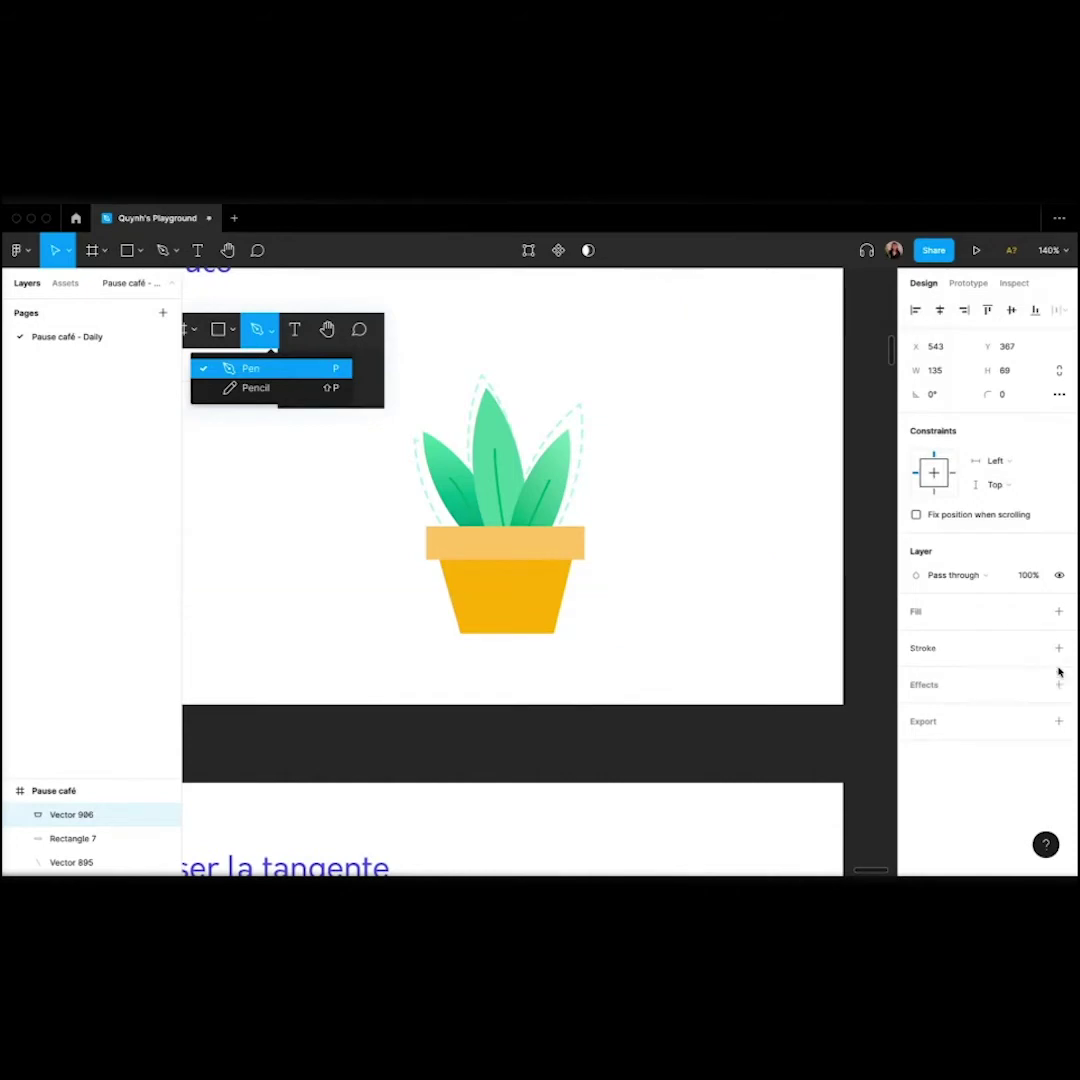
{"action": "left_click", "coordinate": [1059, 611]}
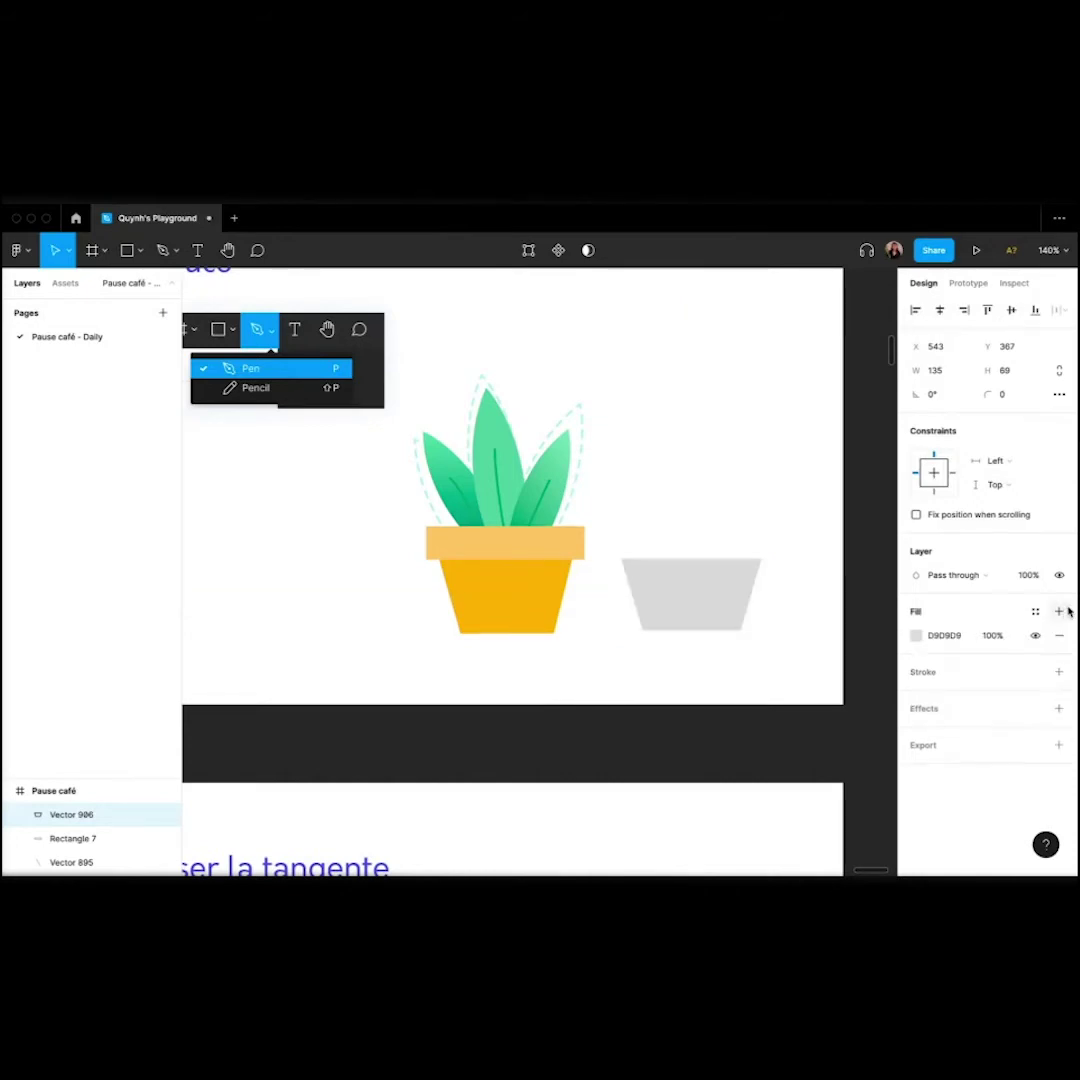
{"action": "left_click", "coordinate": [918, 635]}
{"action": "left_click", "coordinate": [740, 710]}
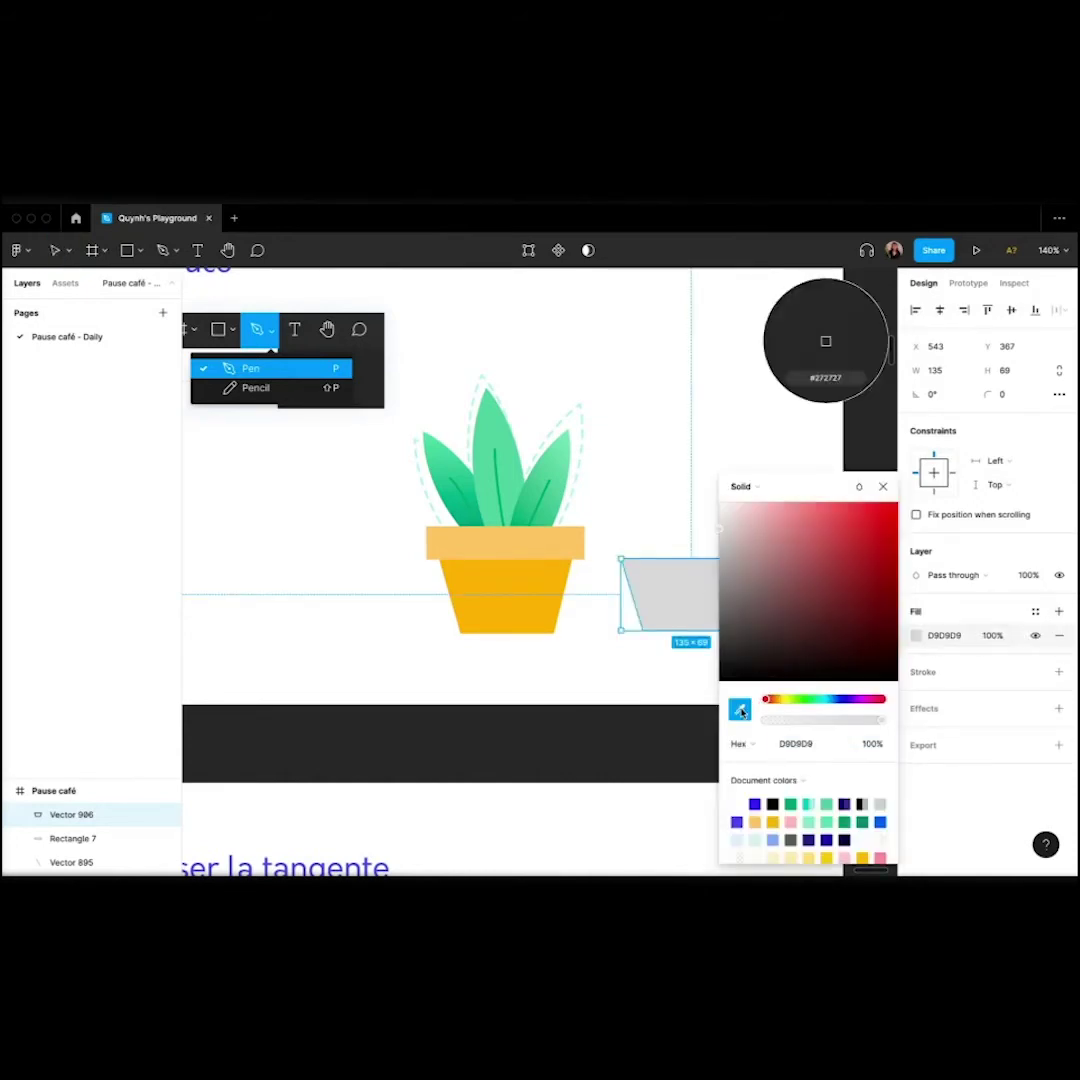
{"action": "left_click", "coordinate": [505, 590]}
{"action": "left_click", "coordinate": [595, 641]}
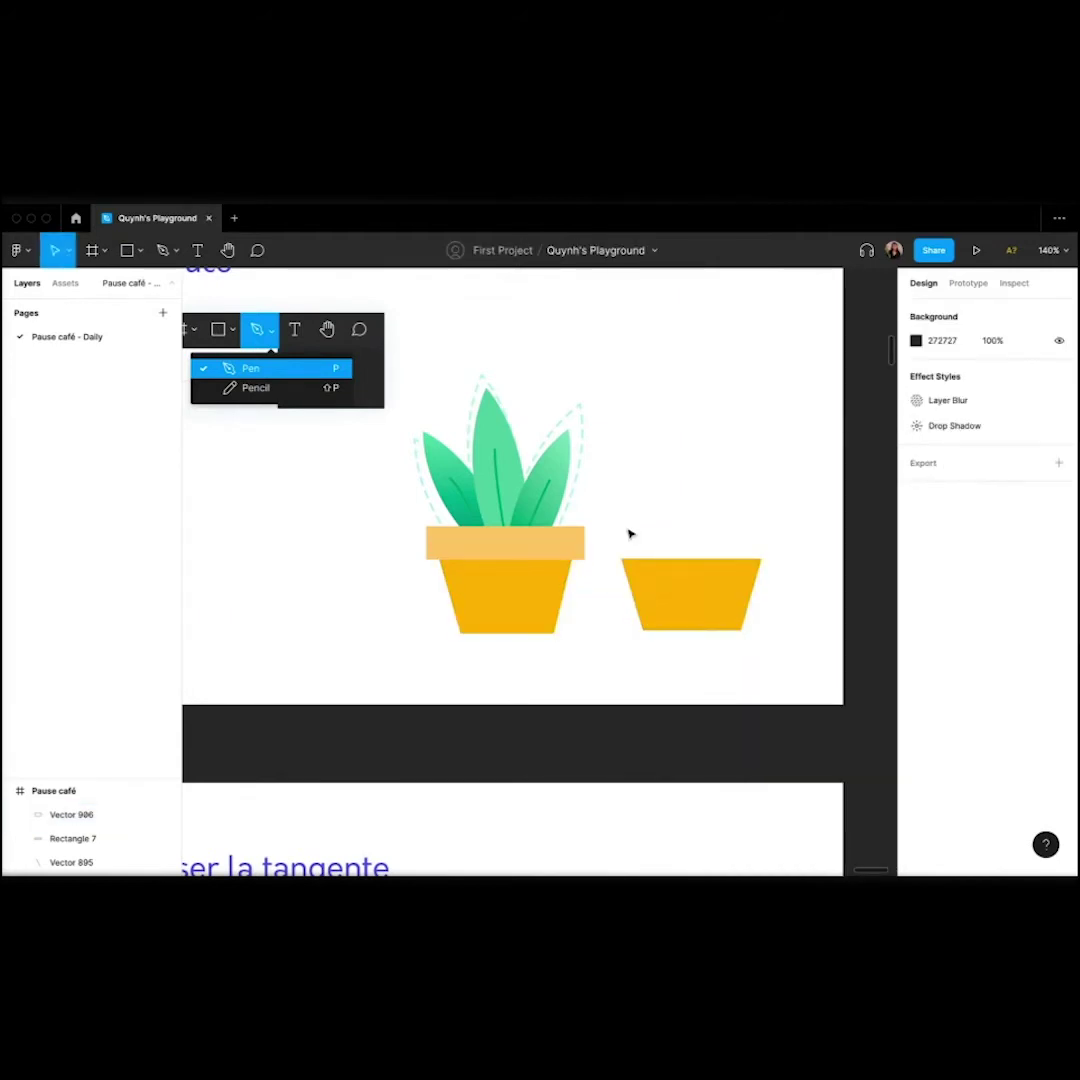
Draw a closed rectangular rim about 147.5 × 28 just above the new pot body with the Pen tool.
{"action": "left_click", "coordinate": [162, 250]}
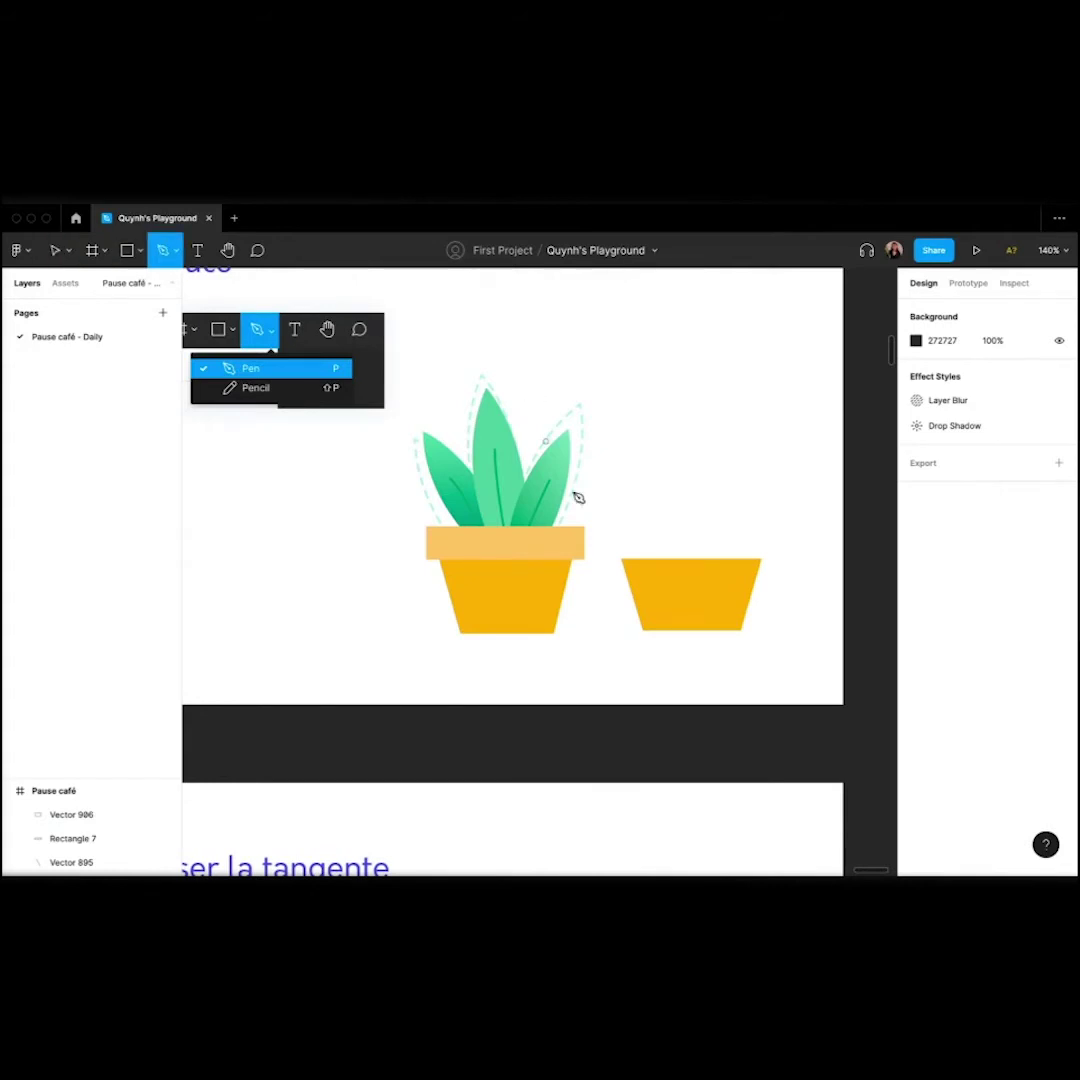
{"action": "left_click", "coordinate": [608, 528]}
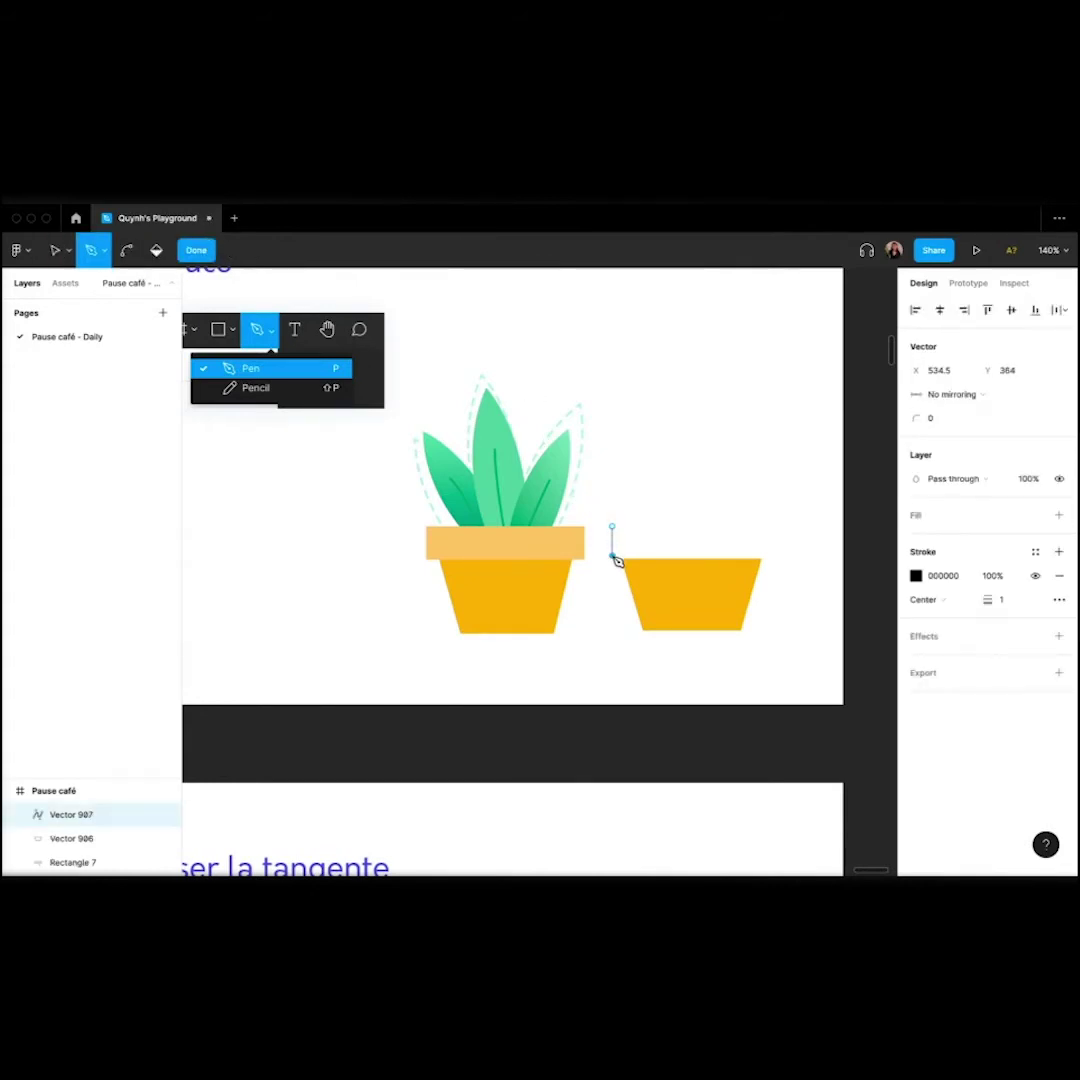
{"action": "left_click", "coordinate": [612, 555]}
{"action": "left_click", "coordinate": [766, 555]}
{"action": "left_click", "coordinate": [766, 526]}
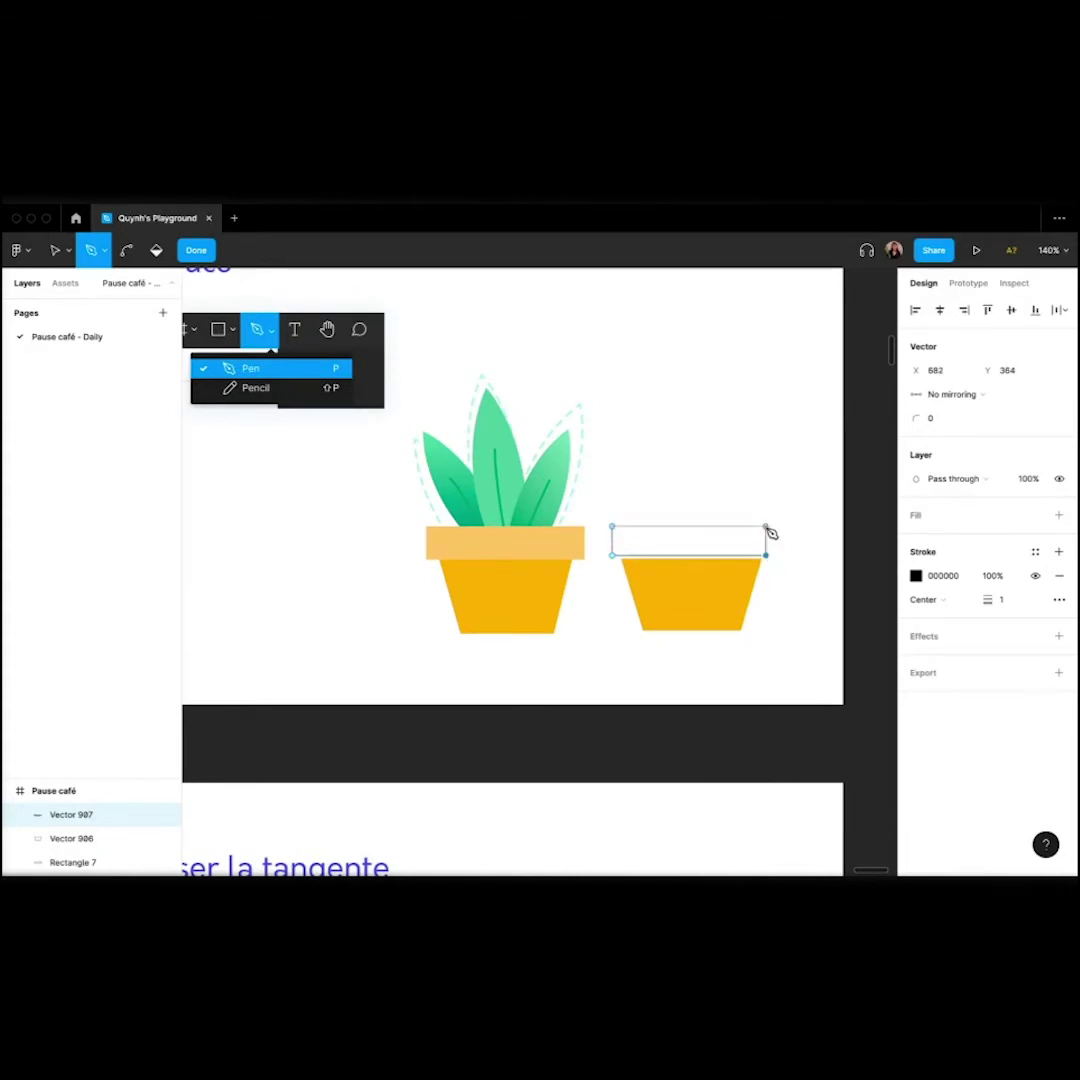
{"action": "left_click", "coordinate": [611, 526]}
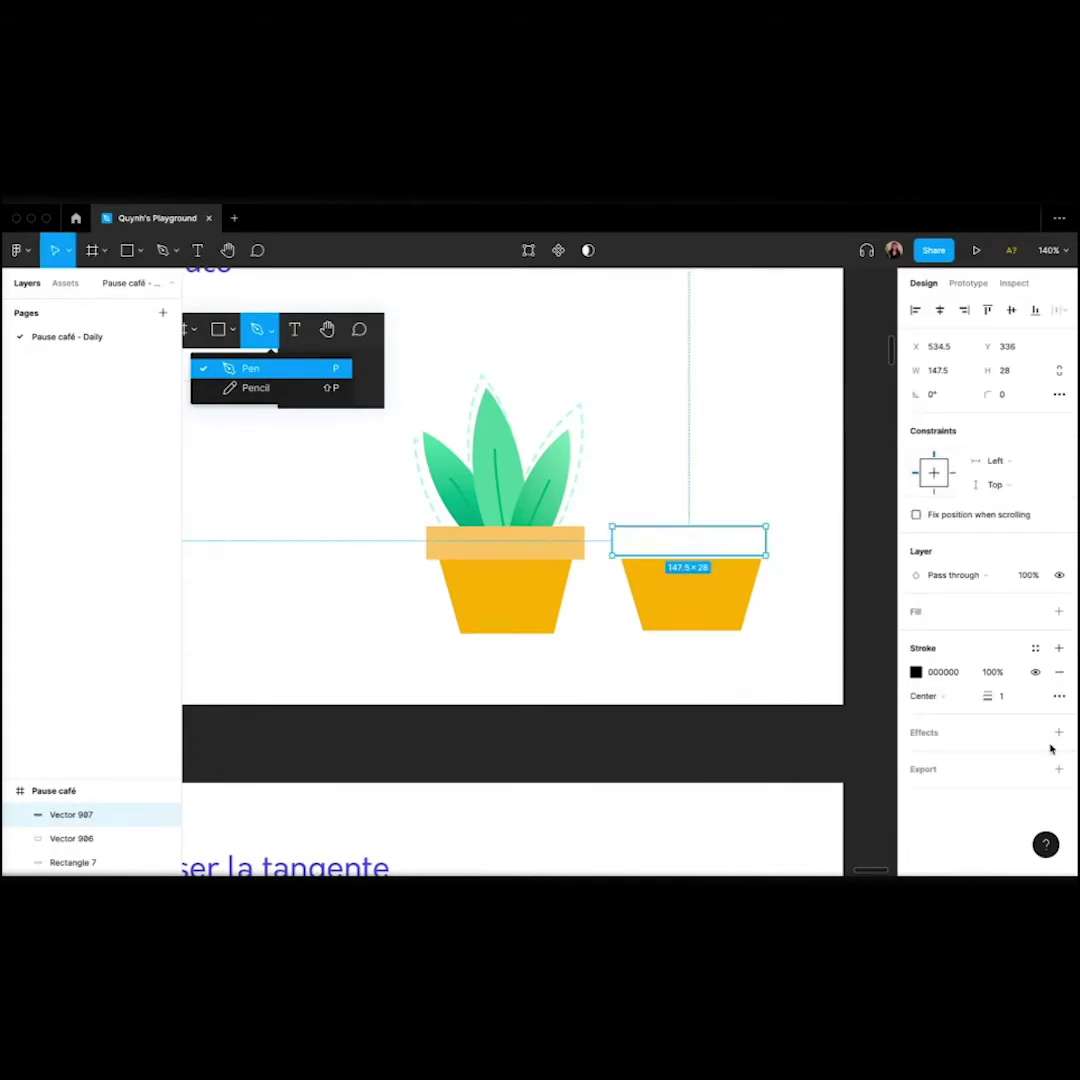
Remove the new rim's stroke and give it the solid fill FFC671 sampled from the existing pot's rim.
{"action": "left_click", "coordinate": [1059, 672]}
{"action": "left_click", "coordinate": [1059, 611]}
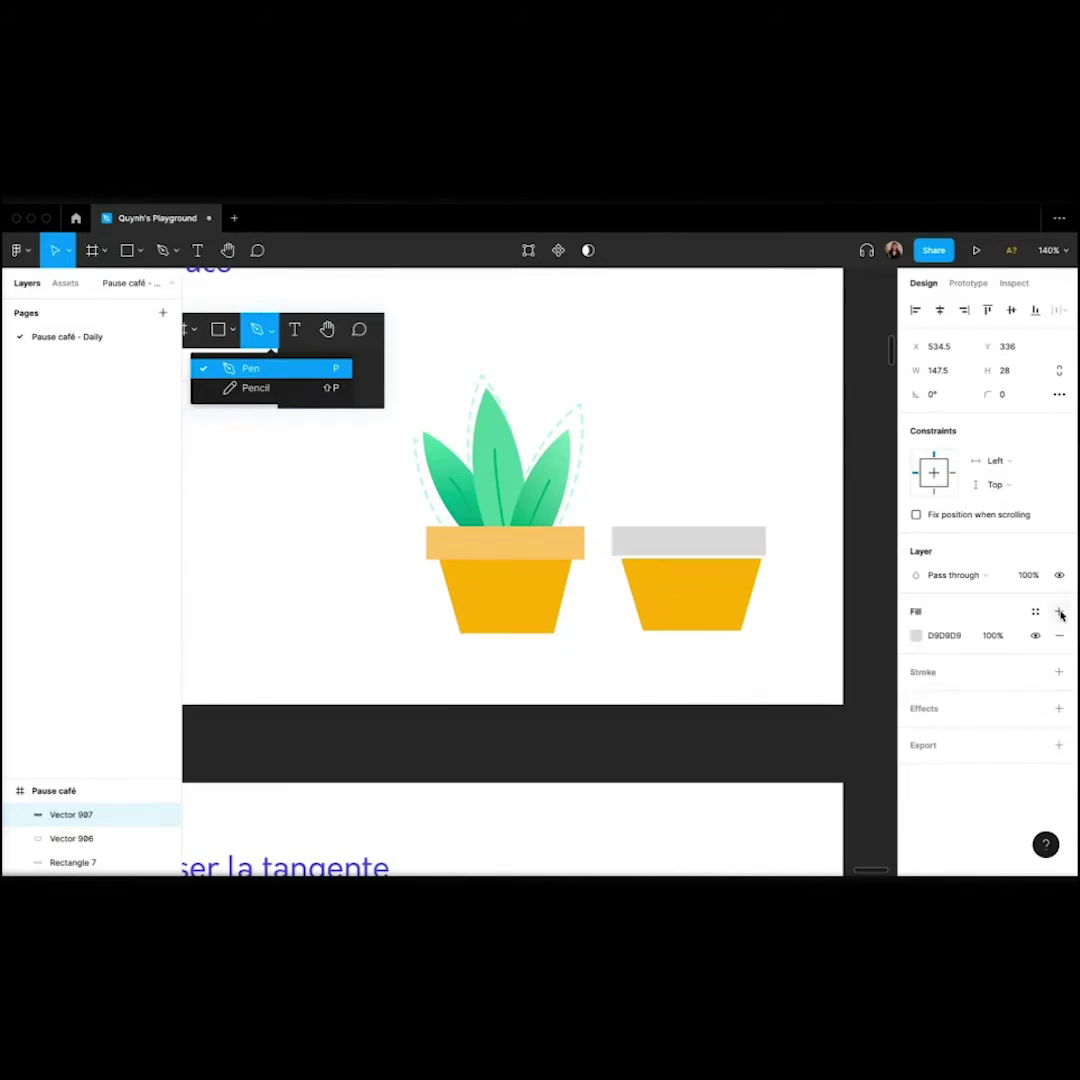
{"action": "left_click", "coordinate": [916, 635]}
{"action": "left_click", "coordinate": [742, 709]}
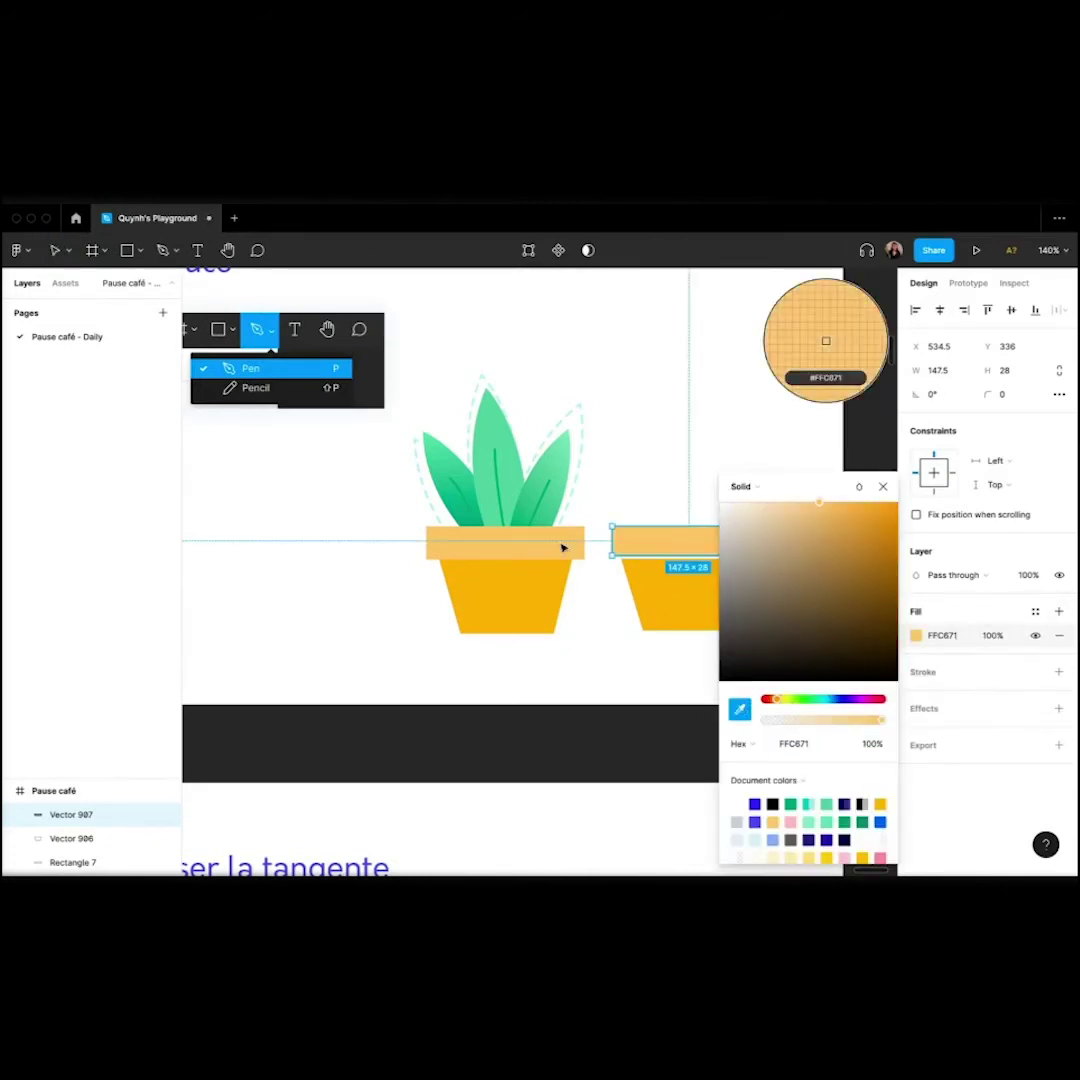
{"action": "left_click", "coordinate": [562, 547]}
{"action": "left_click", "coordinate": [593, 597]}
Move the new rim to about X 537, Y 342, centred on the pot body and slightly overlapping its upper edge.
{"action": "left_click", "coordinate": [716, 548]}
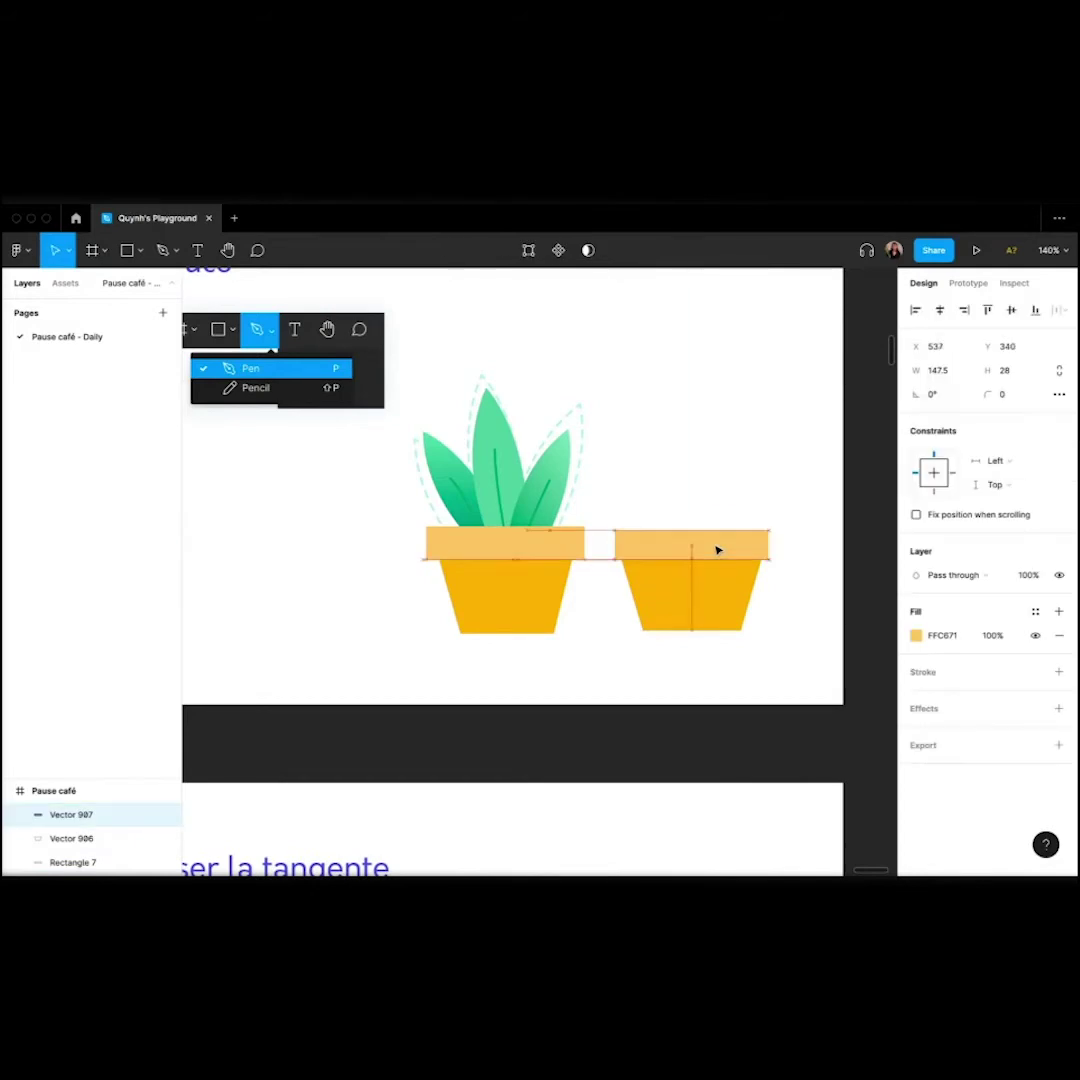
{"action": "left_click_drag", "start_coordinate": [716, 550], "coordinate": [716, 550]}
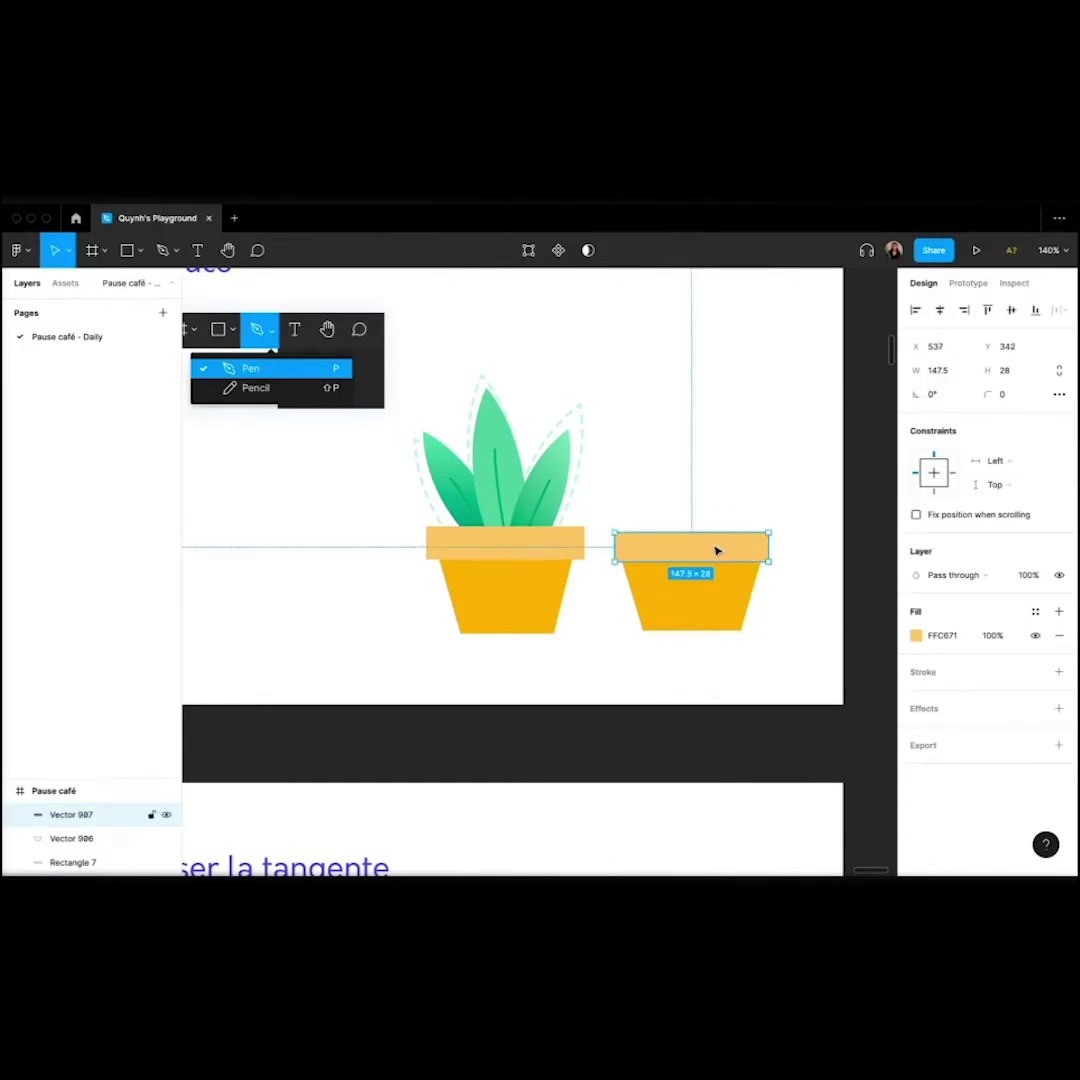
{"action": "left_click", "coordinate": [712, 515]}
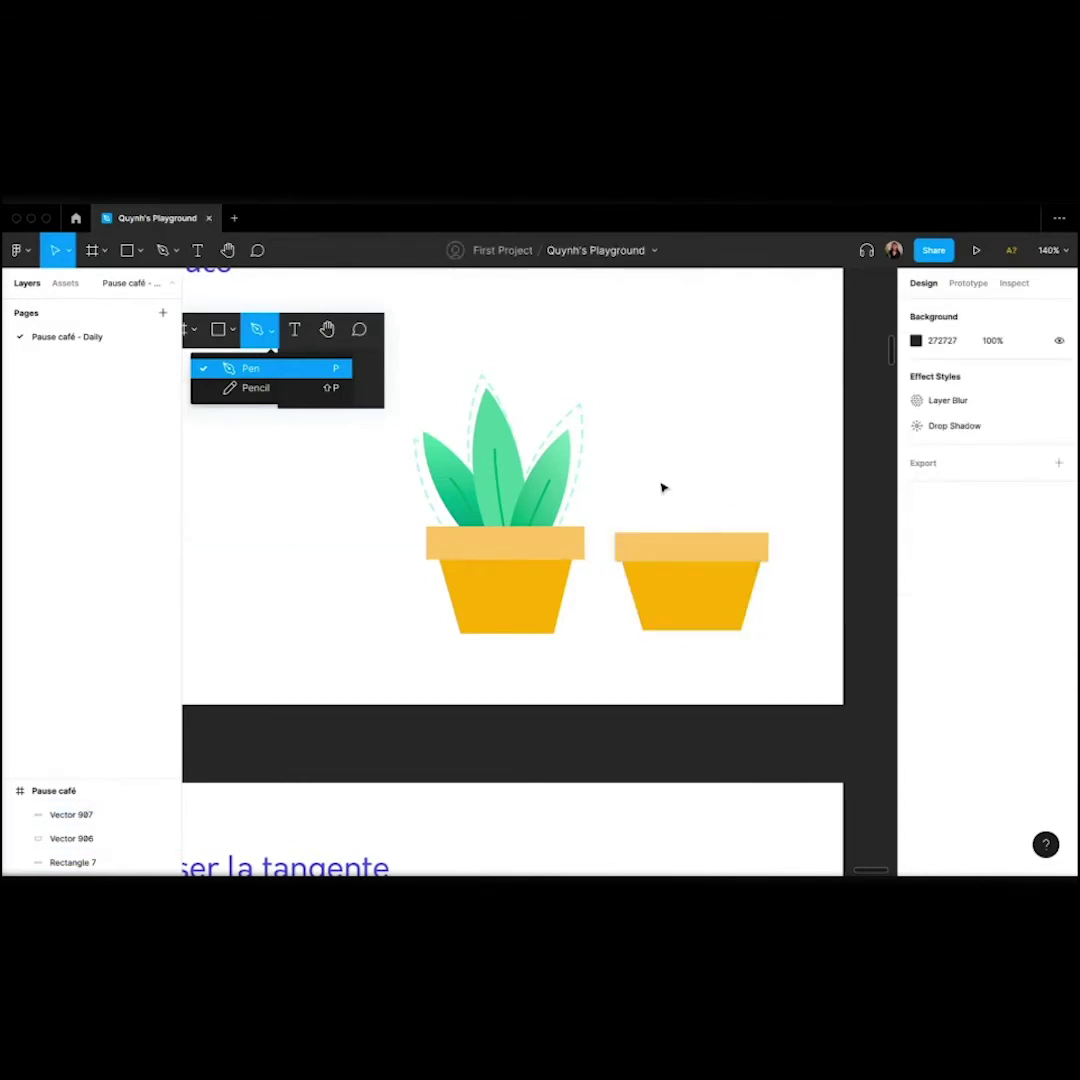
{"action": "left_click_drag", "start_coordinate": [660, 483], "coordinate": [786, 612]}
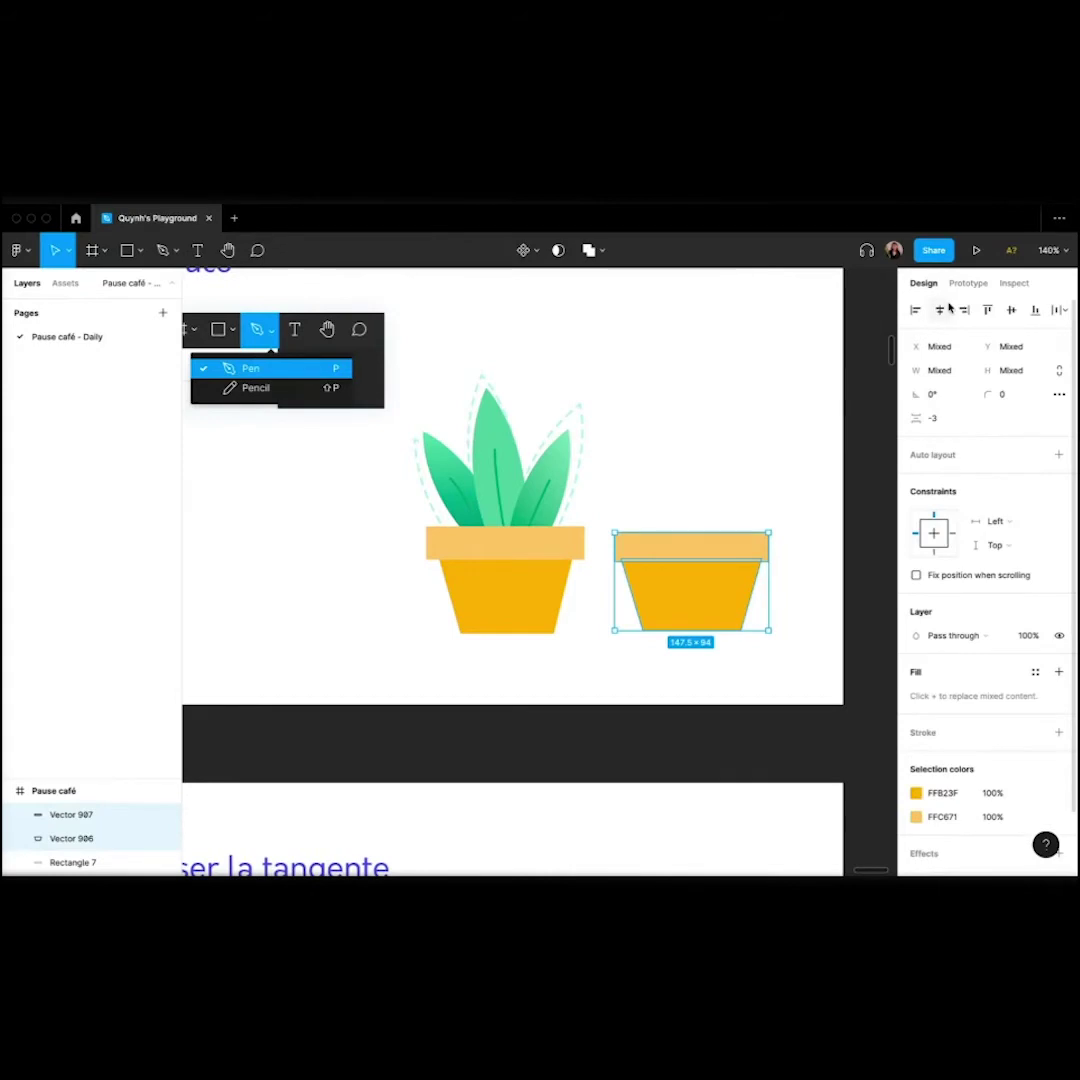
{"action": "left_click", "coordinate": [771, 443]}
With the Pen tool, draw a leaf outline from the new pot's rim: curve up to a tip, drop the tip's outgoing handle, and close at the base.
{"action": "scroll", "coordinate": [762, 627], "scroll_direction": "up", "scroll_amount": 3}
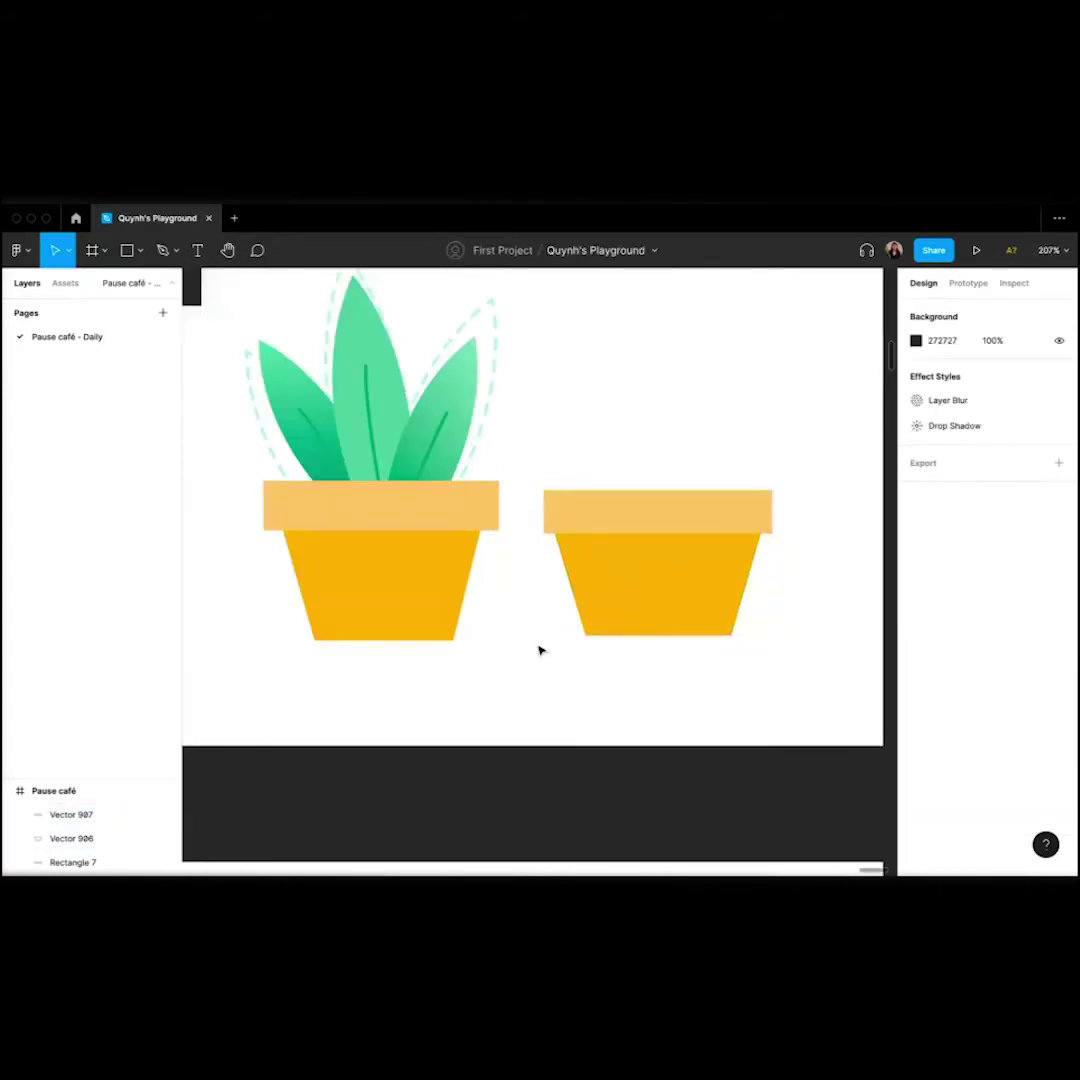
{"action": "scroll", "coordinate": [527, 587], "scroll_direction": "down", "scroll_amount": 5}
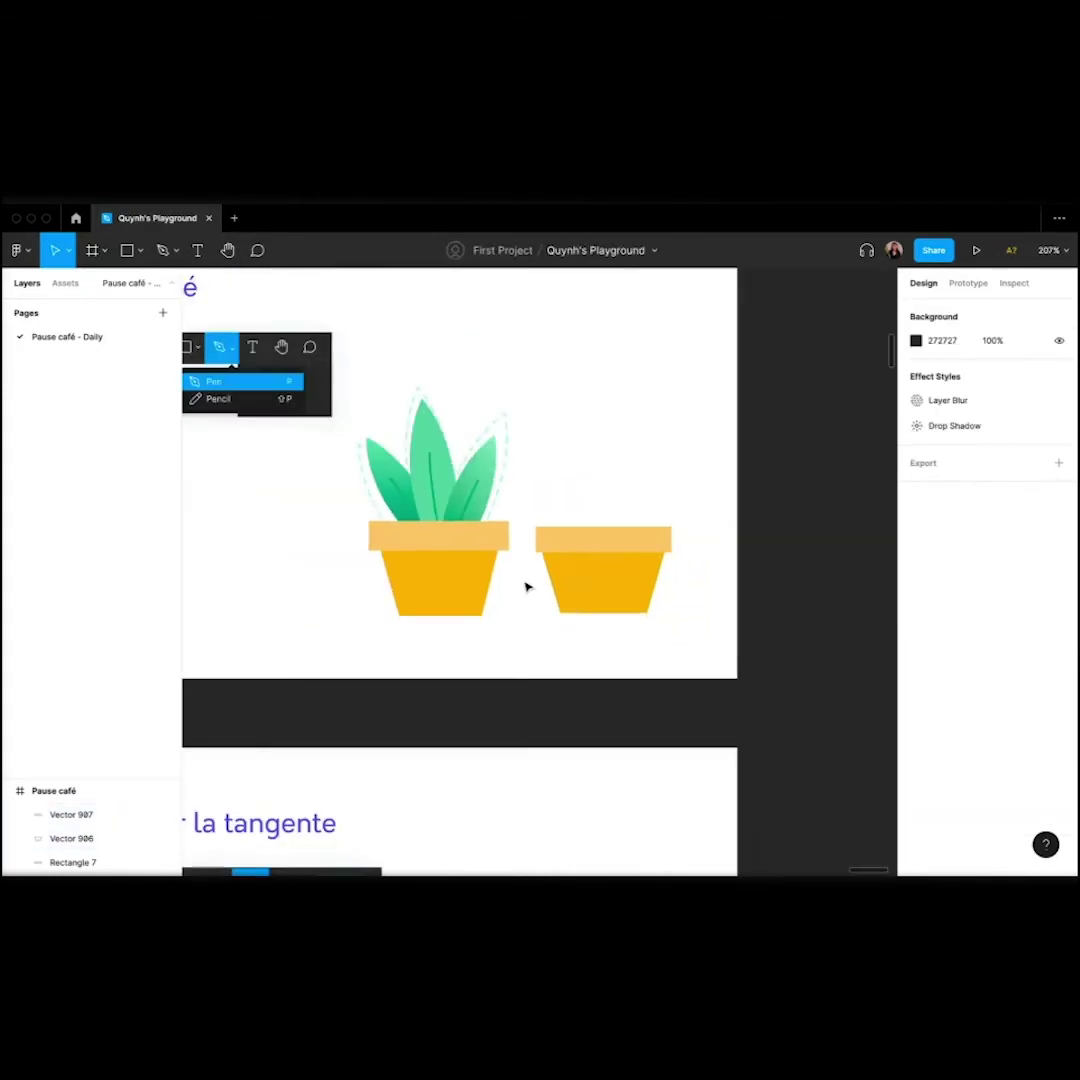
{"action": "scroll", "coordinate": [527, 587], "scroll_direction": "up", "scroll_amount": 4}
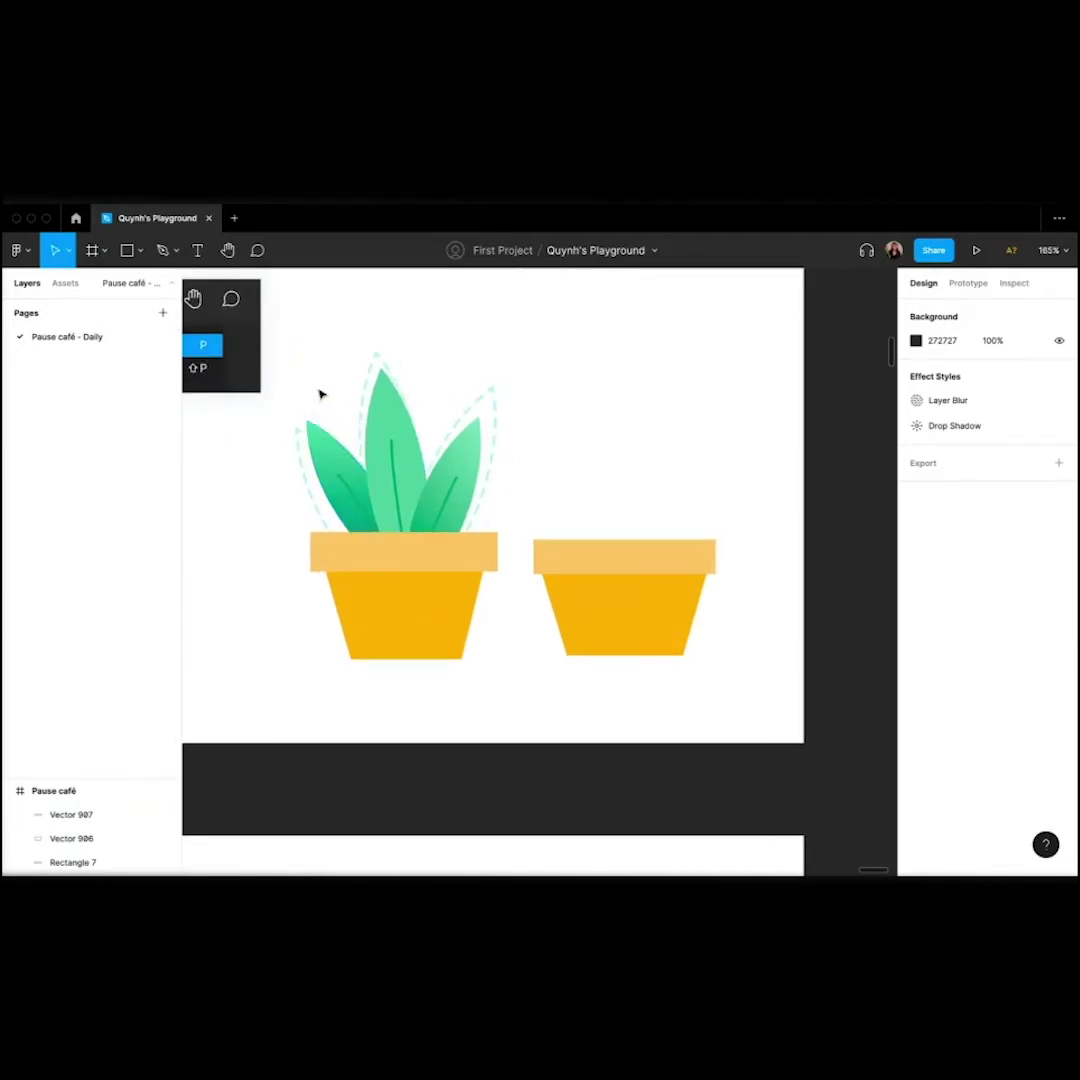
{"action": "left_click", "coordinate": [164, 251]}
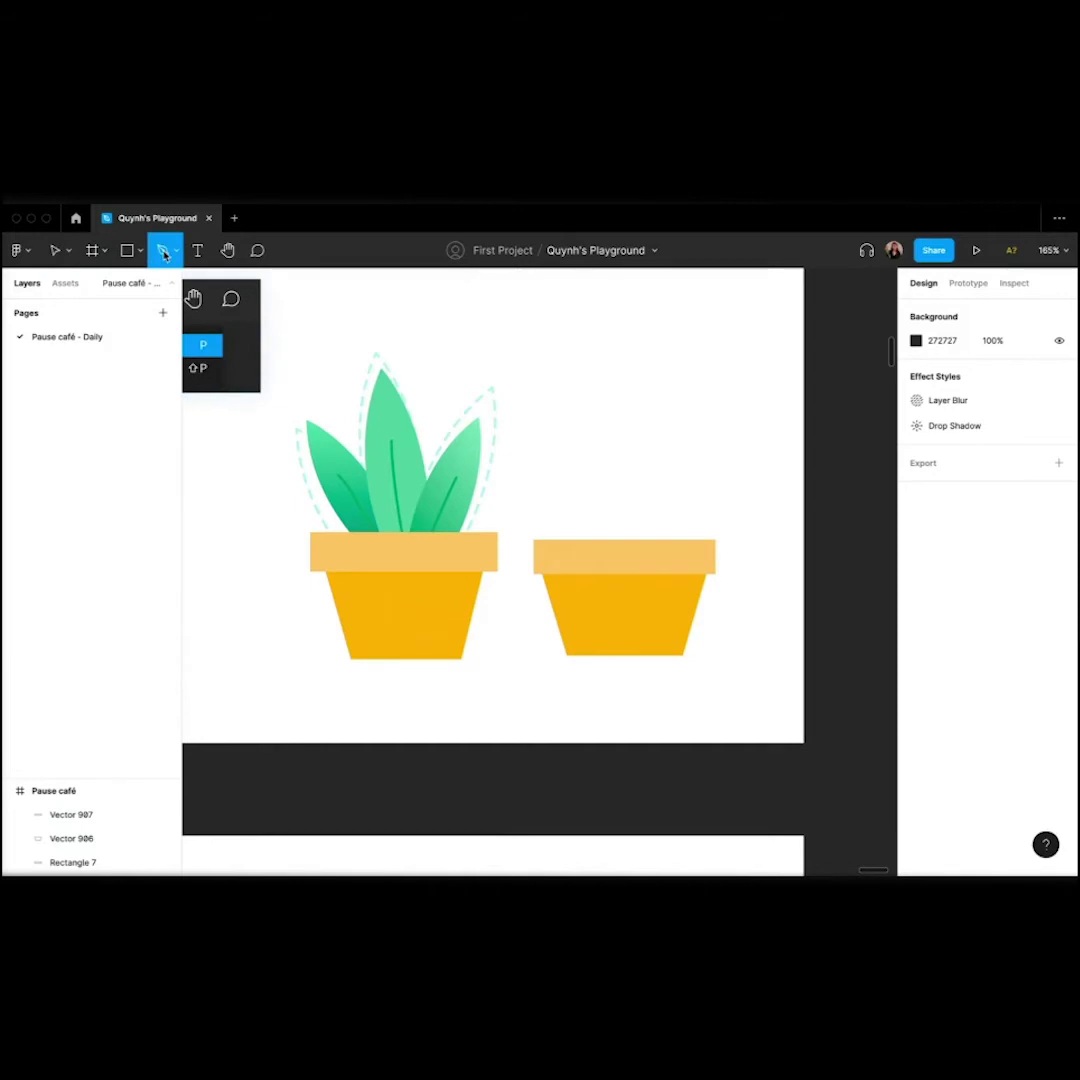
{"action": "left_click", "coordinate": [601, 581]}
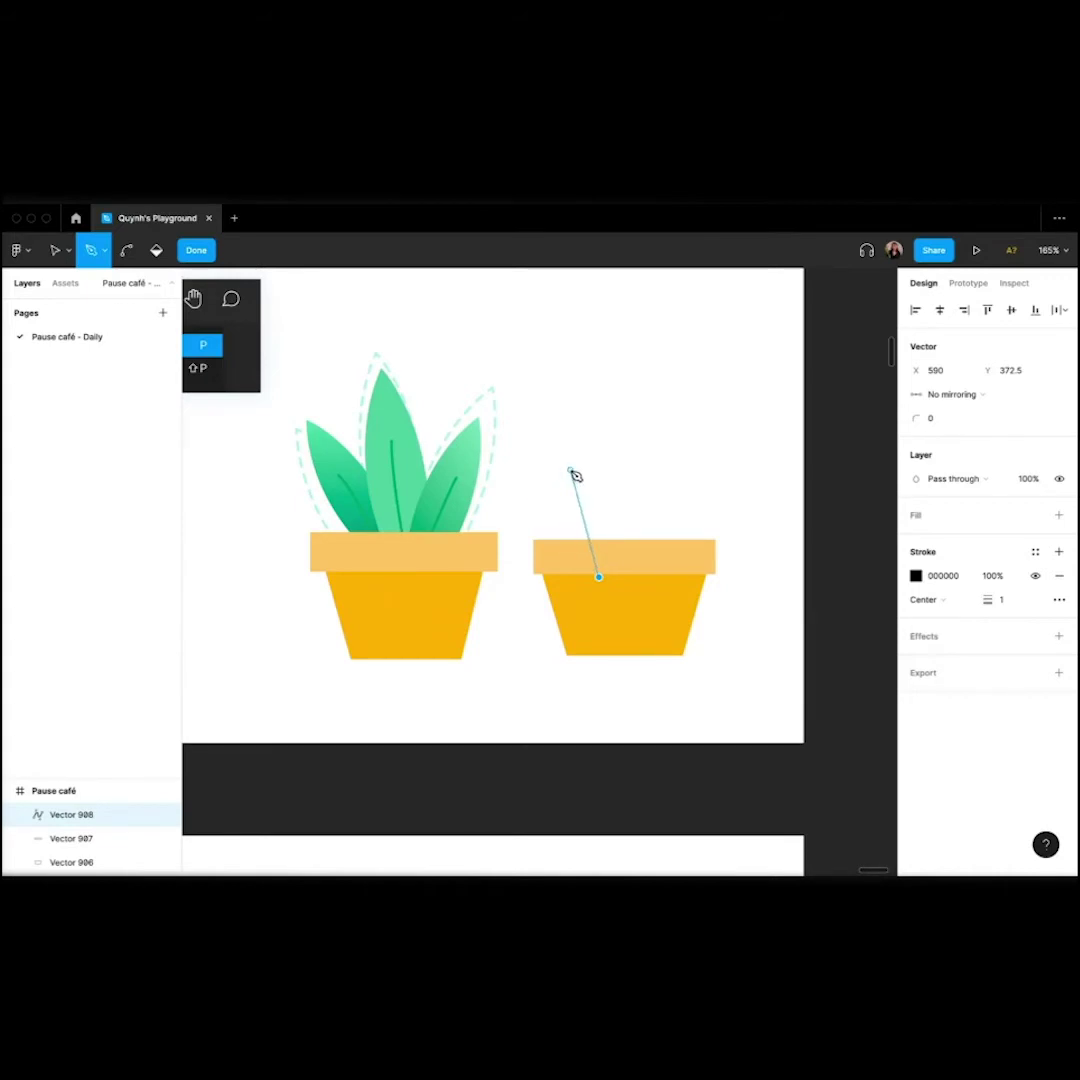
{"action": "left_click_drag", "start_coordinate": [570, 470], "coordinate": [584, 392]}
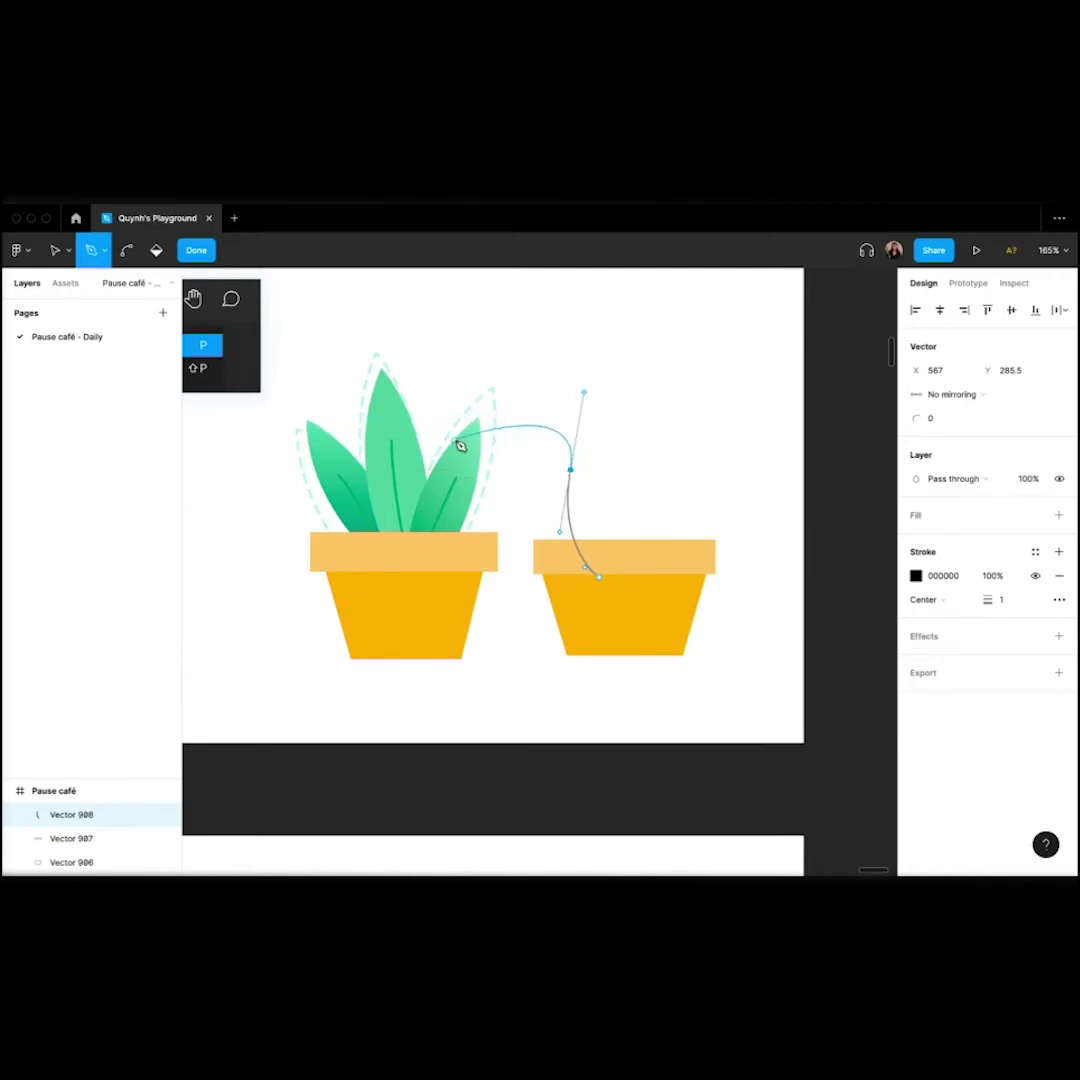
{"action": "left_click", "coordinate": [571, 471]}
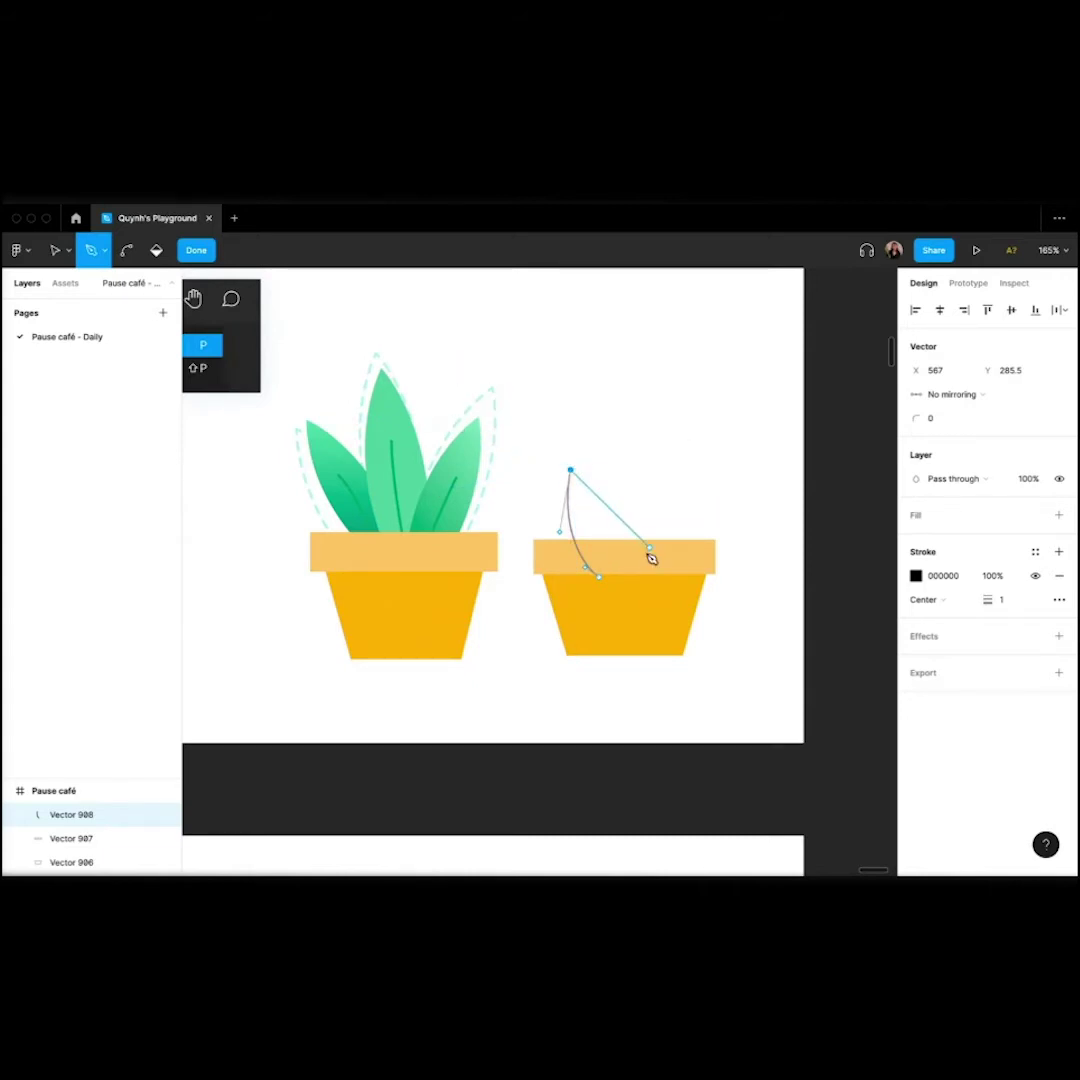
{"action": "left_click", "coordinate": [601, 578]}
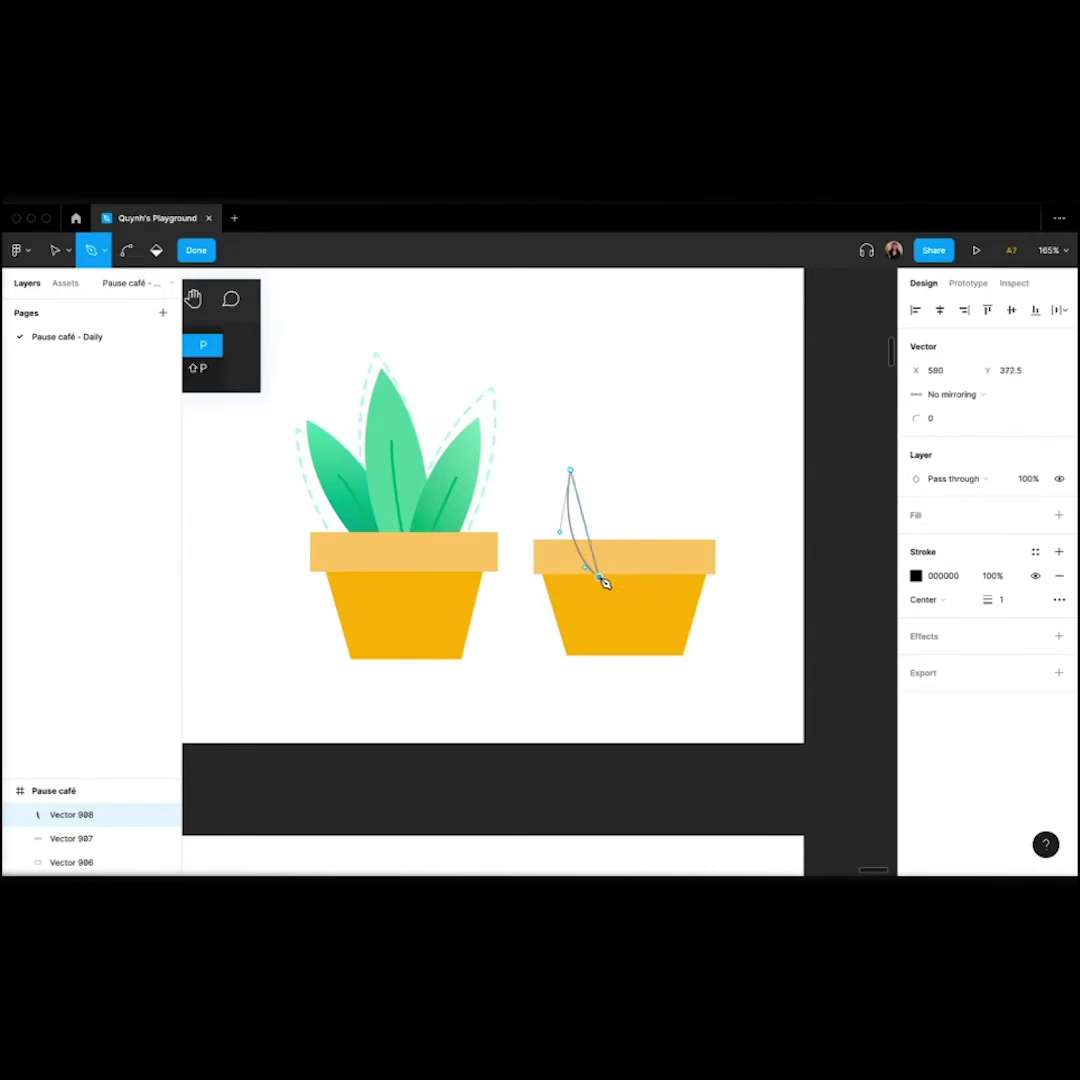
Bow the leaf's closing side outward into a curve and finish the outline at about 31.5 × 87.
{"action": "left_click_drag", "start_coordinate": [604, 583], "coordinate": [573, 625]}
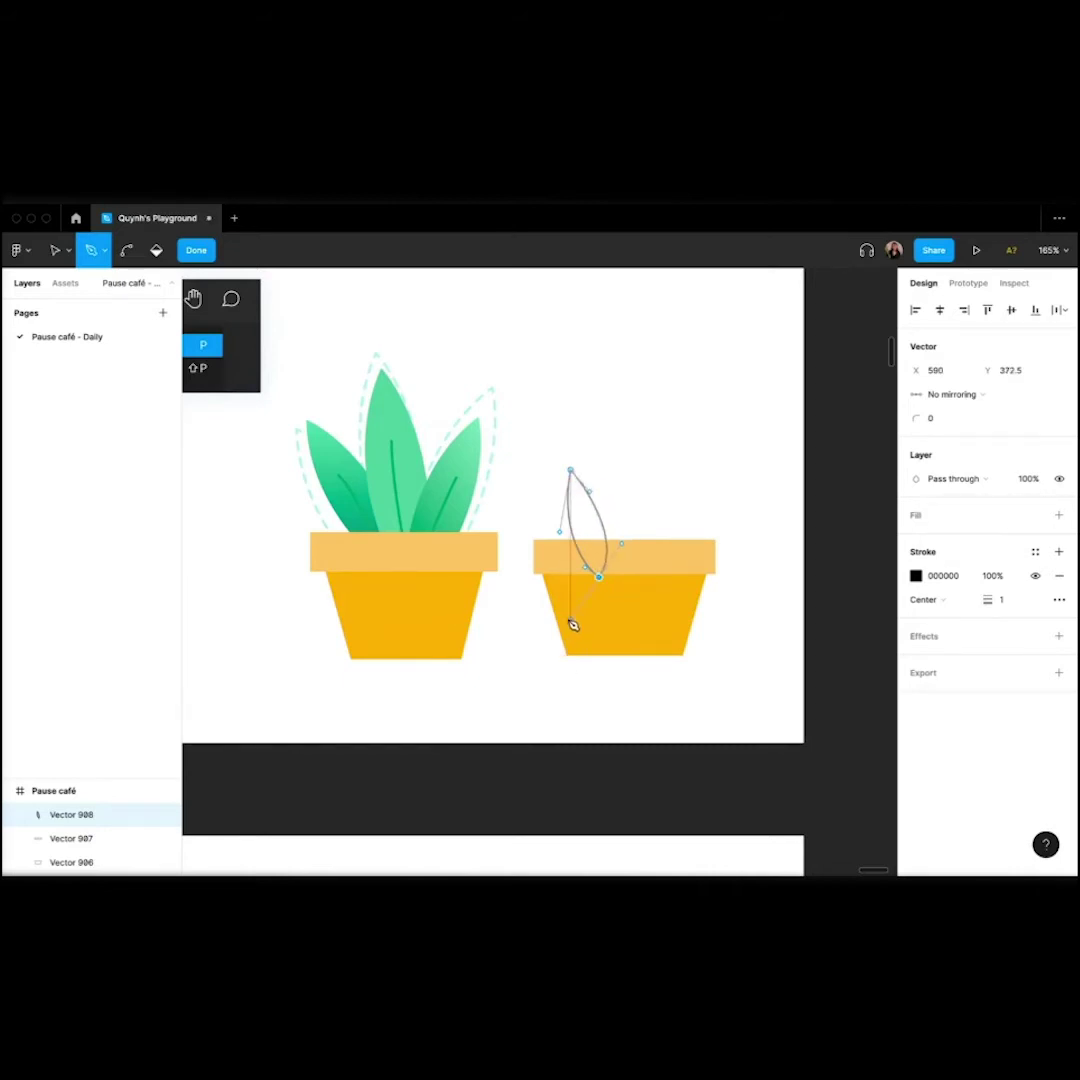
{"action": "key", "text": "Escape"}
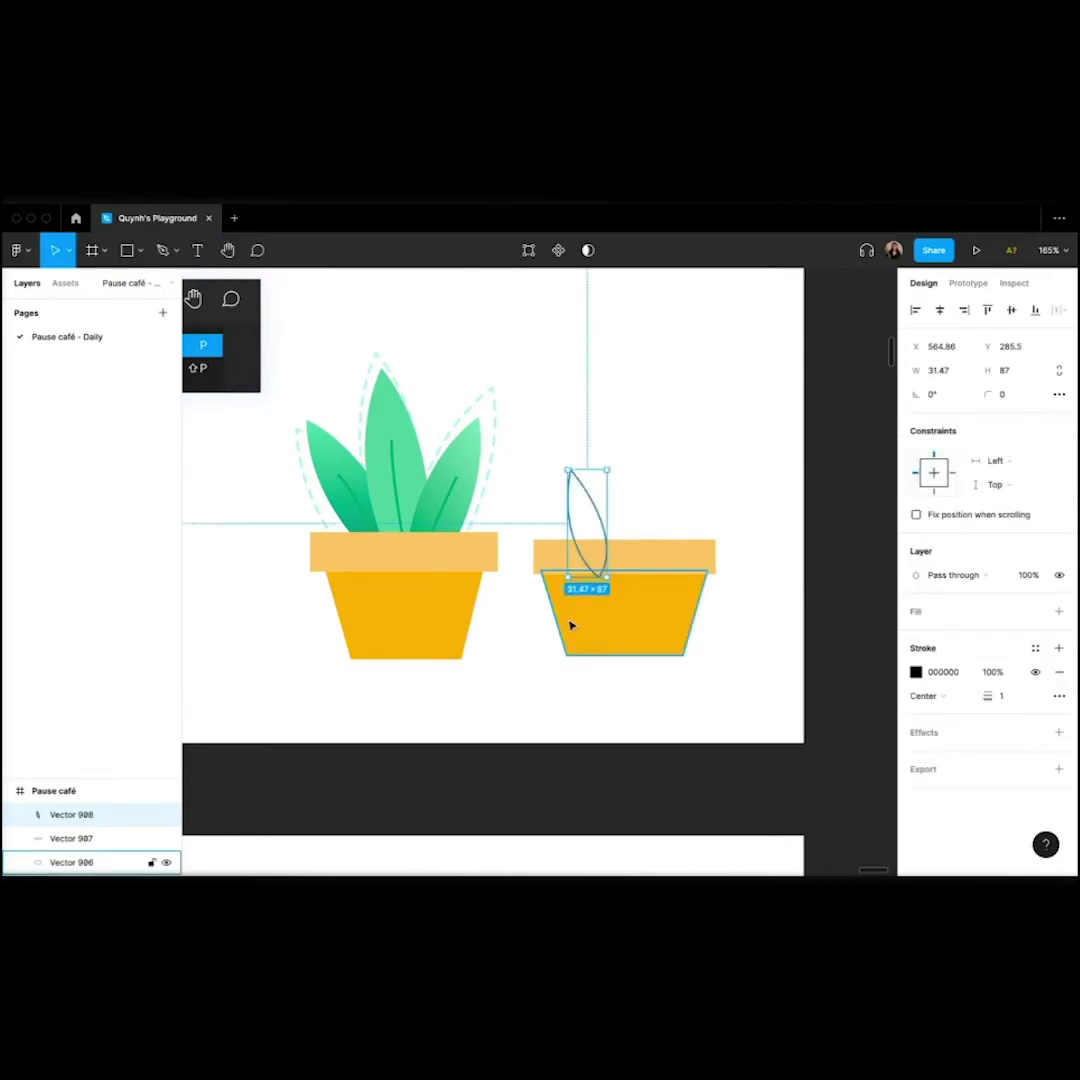
Remove the new leaf's stroke and give it the solid green document colour 22A06B as its fill.
{"action": "left_click", "coordinate": [1059, 672]}
{"action": "left_click", "coordinate": [1059, 611]}
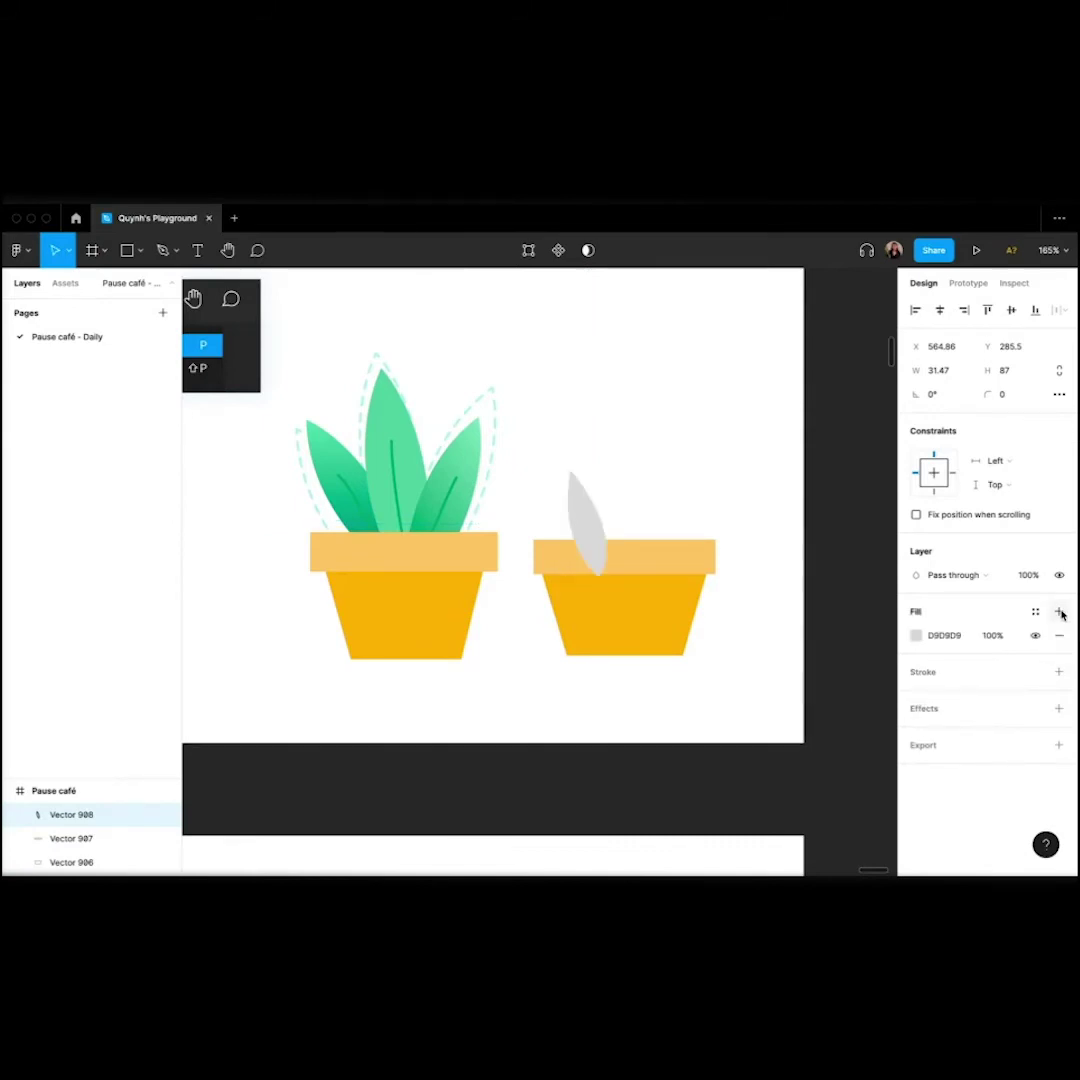
{"action": "left_click", "coordinate": [916, 635]}
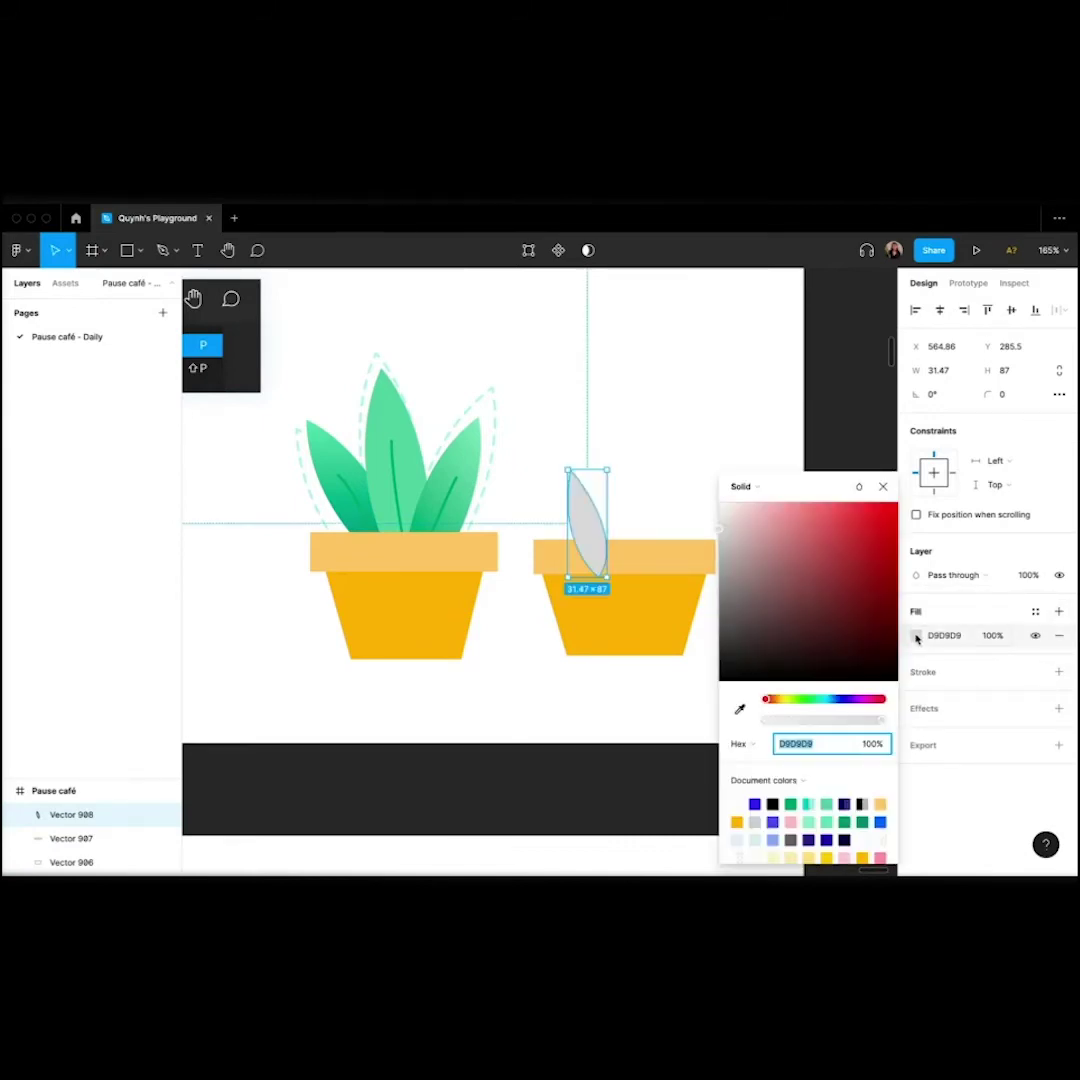
{"action": "left_click", "coordinate": [789, 806]}
{"action": "left_click", "coordinate": [658, 545]}
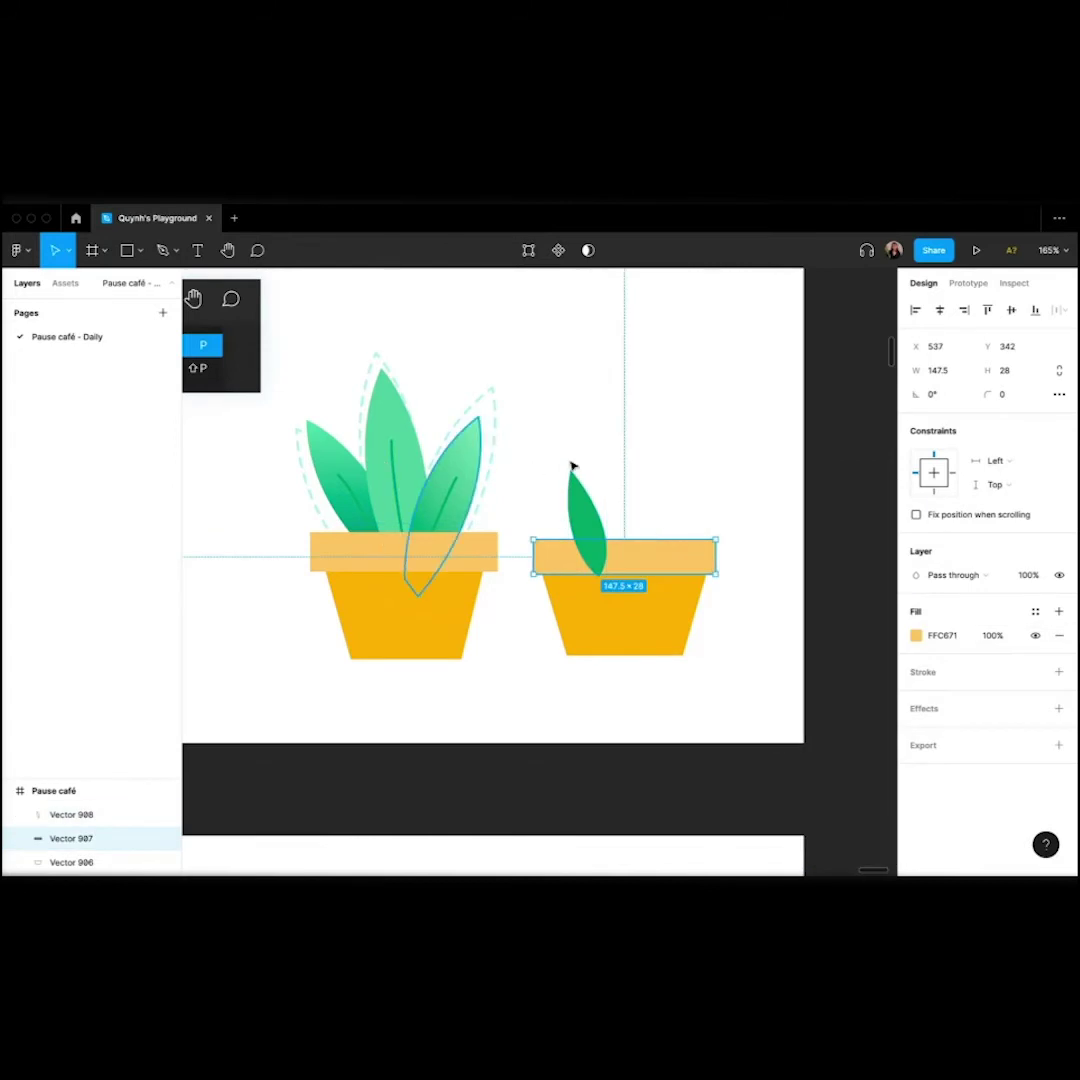
Shift the leaf slightly to X 566, Y 281, with its base over the new pot's rim.
{"action": "key", "text": "Escape"}
{"action": "left_click", "coordinate": [596, 518]}
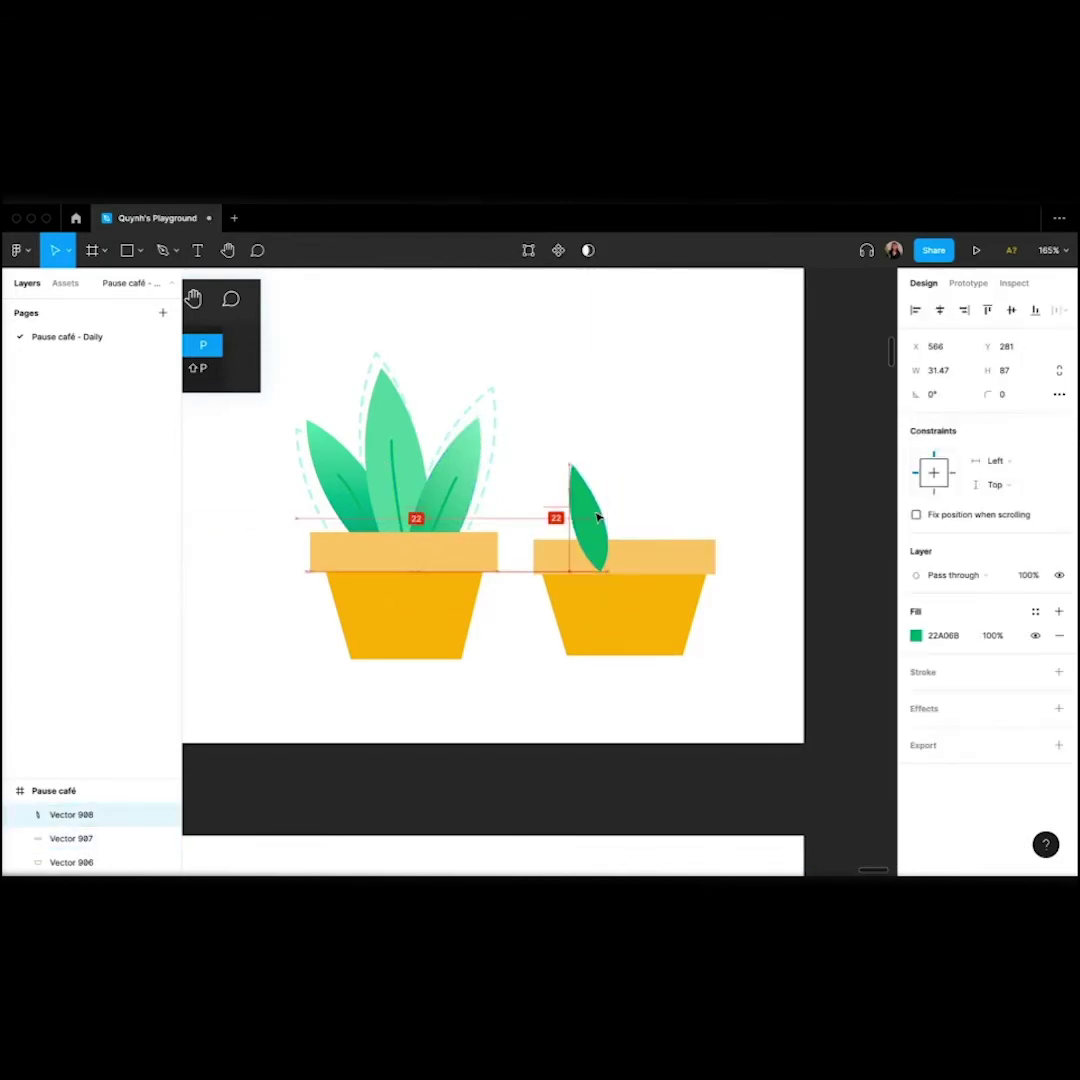
{"action": "left_click", "coordinate": [1035, 611]}
{"action": "left_click", "coordinate": [929, 607]}
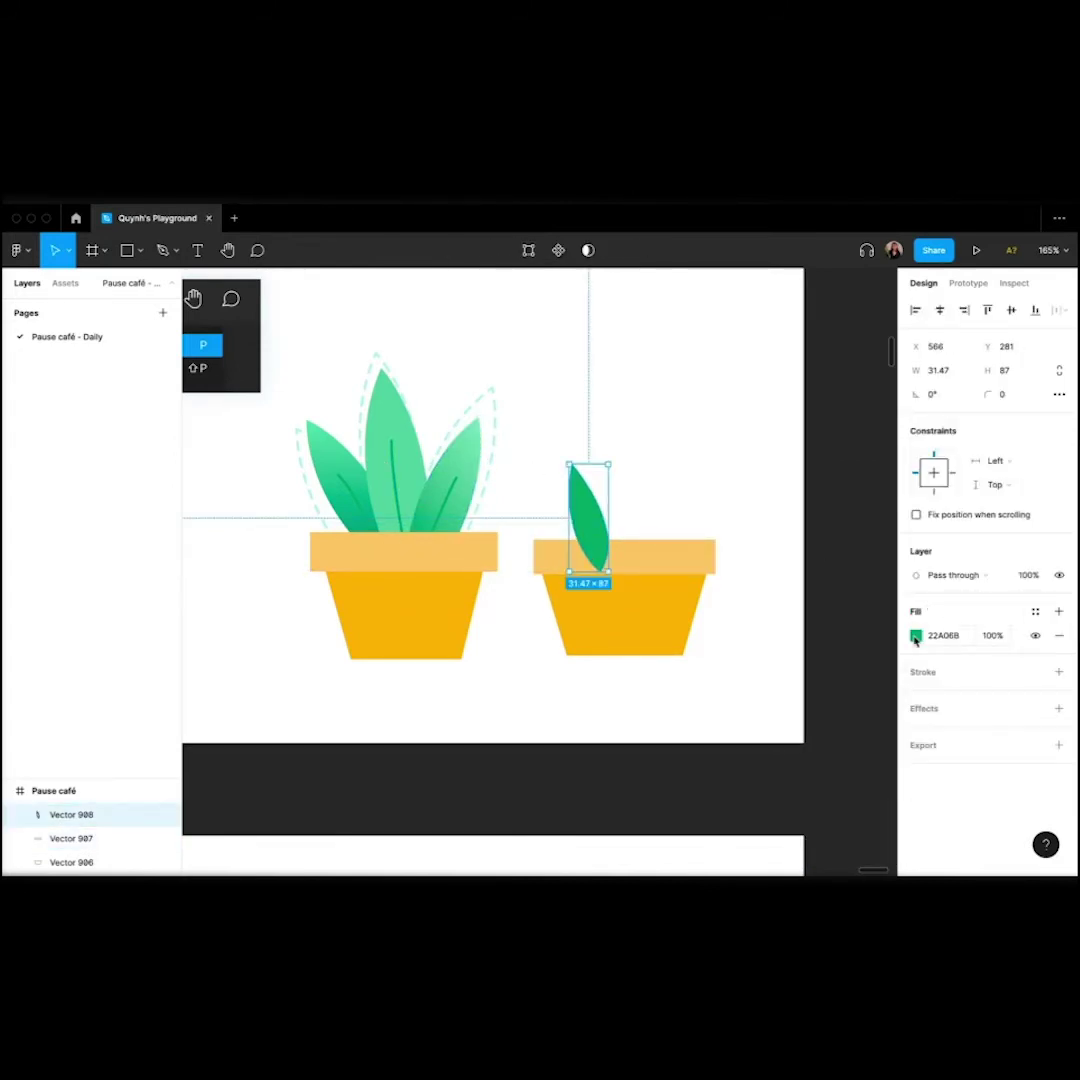
Change the leaf's fill to a linear gradient from 22A06B at the tip to fully opaque 7BF5C2 at the base.
{"action": "left_click", "coordinate": [915, 637]}
{"action": "left_click", "coordinate": [745, 485]}
{"action": "left_click", "coordinate": [763, 502]}
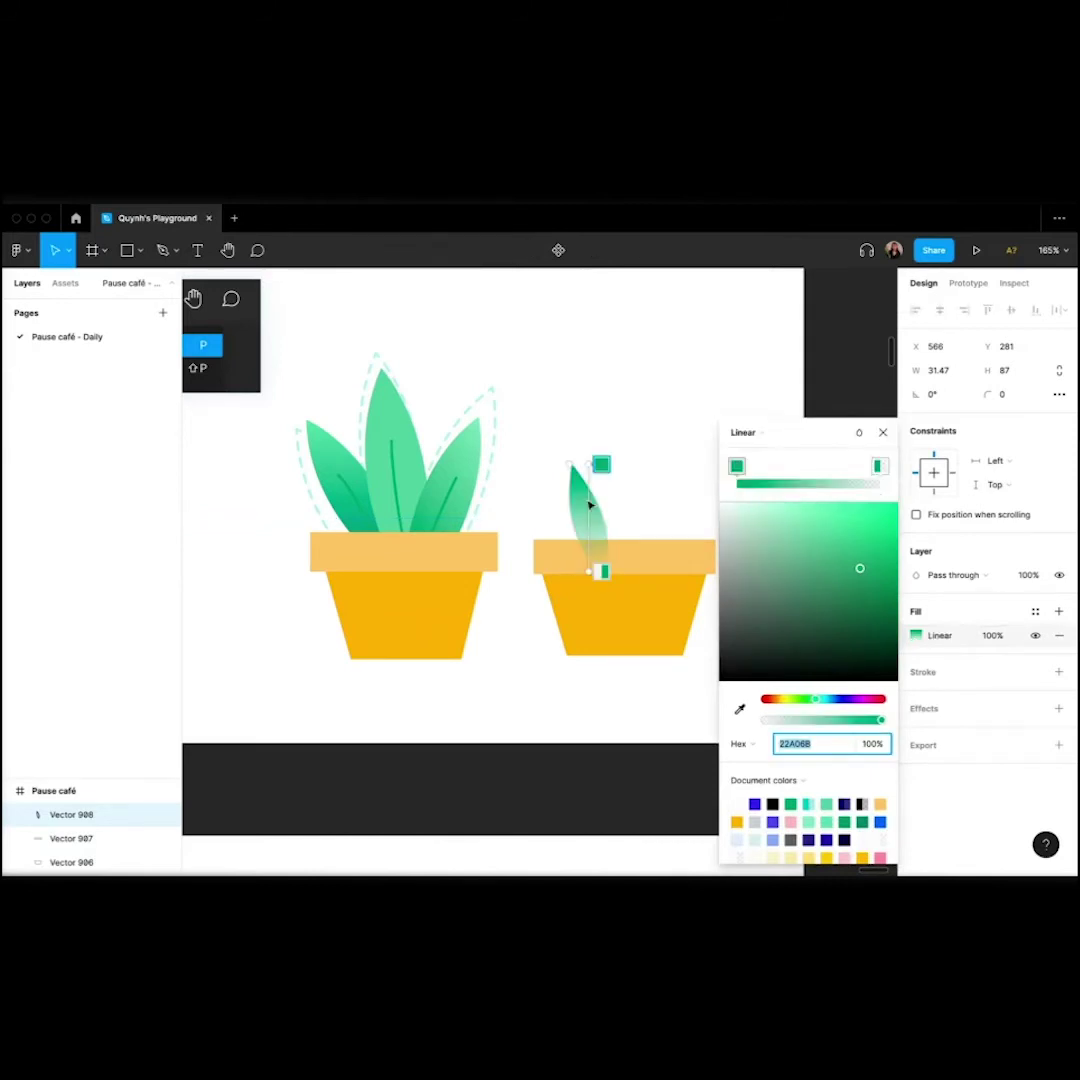
{"action": "left_click", "coordinate": [601, 464]}
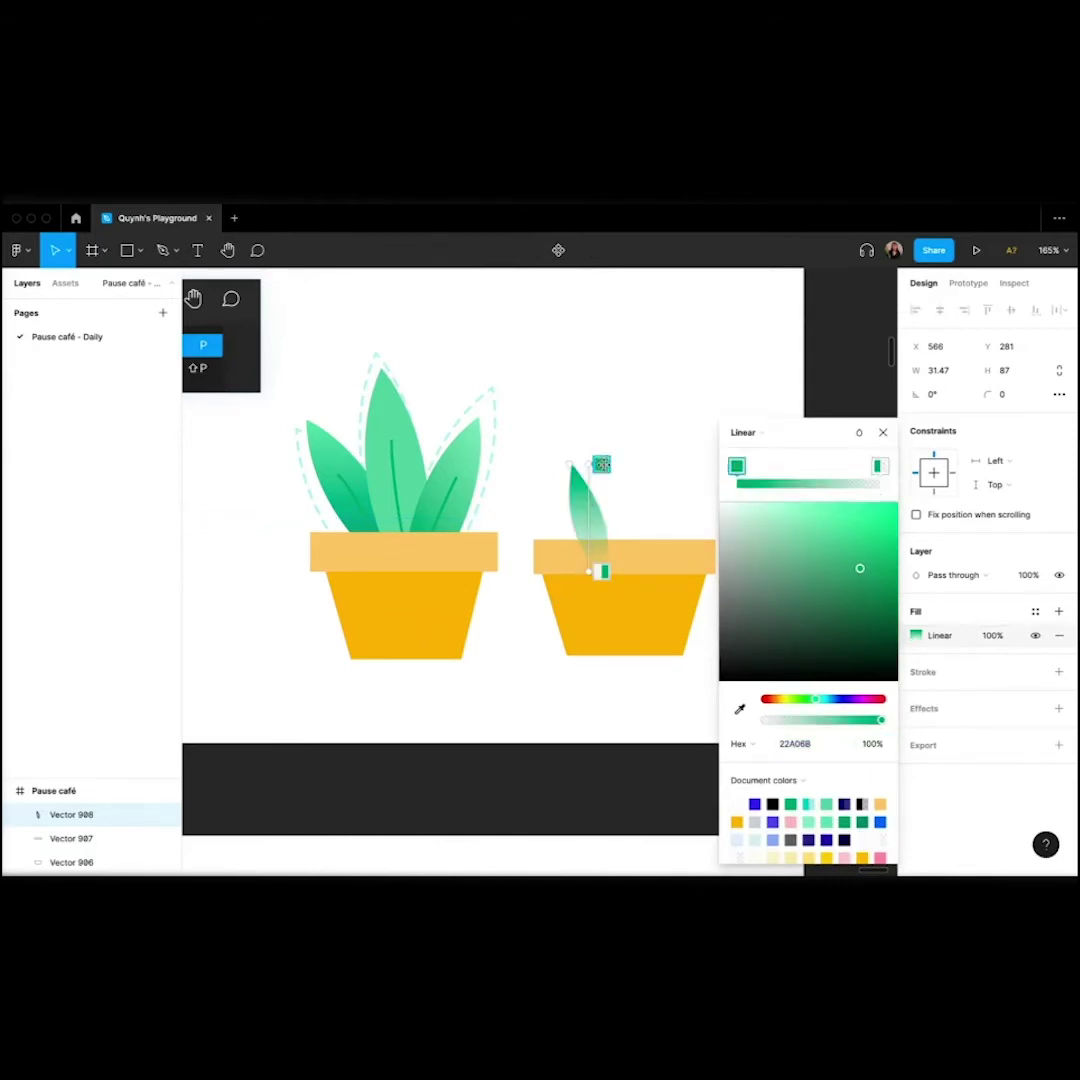
{"action": "left_click", "coordinate": [596, 571]}
{"action": "left_click_drag", "start_coordinate": [803, 716], "coordinate": [885, 720]}
{"action": "left_click", "coordinate": [846, 575]}
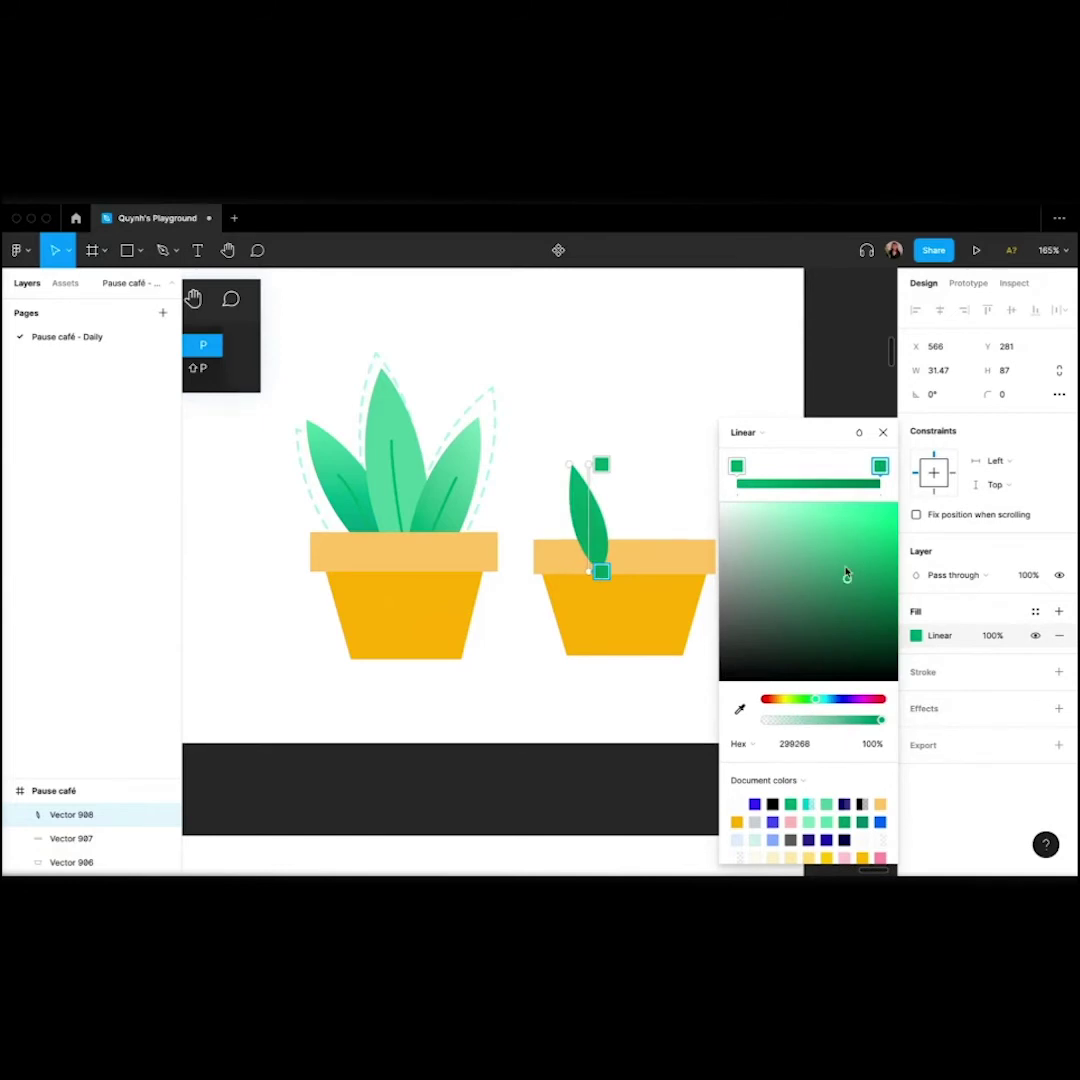
{"action": "left_click_drag", "start_coordinate": [846, 575], "coordinate": [810, 516]}
{"action": "key", "text": "Escape"}
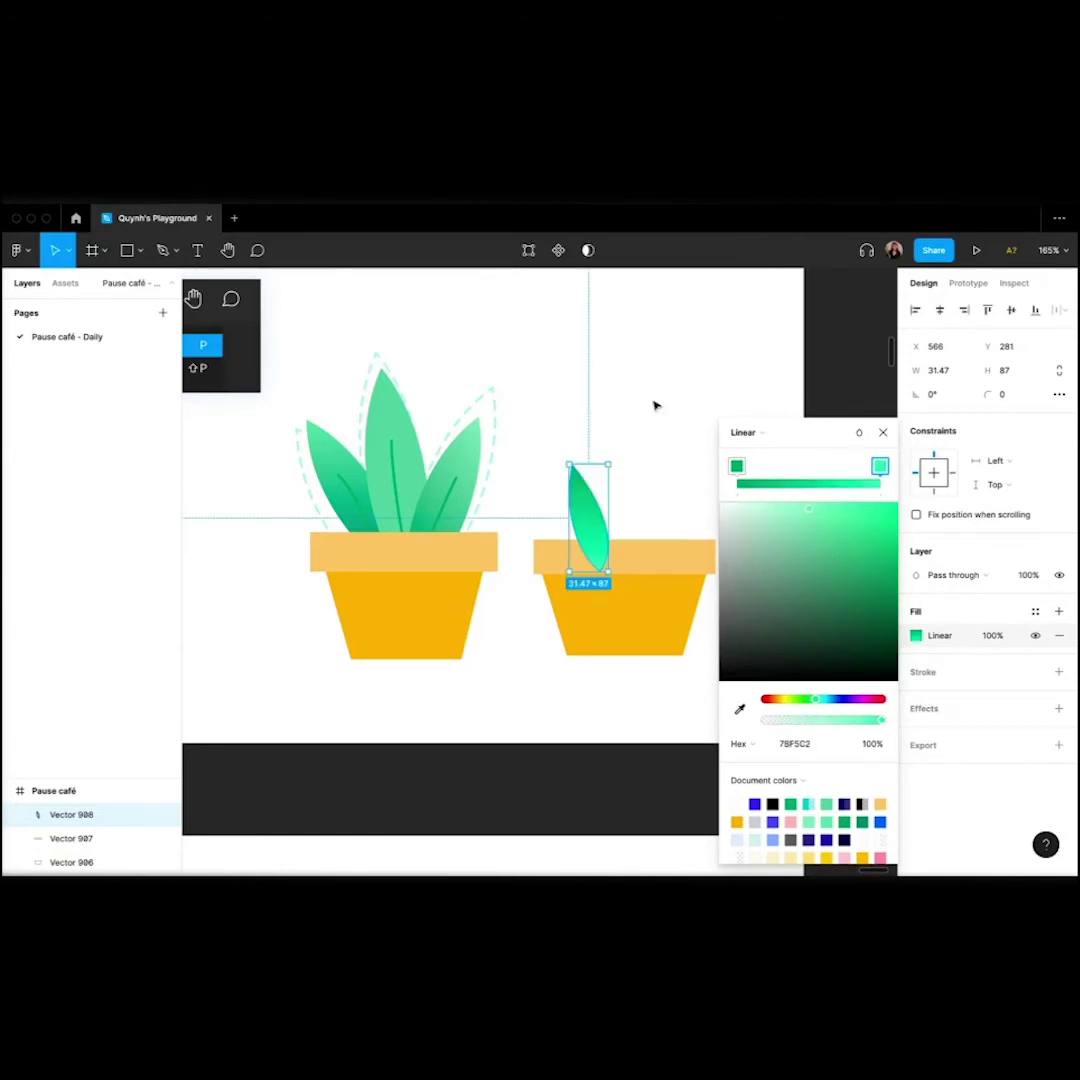
Raise the gradient leaf to about Y 272 and enlarge it to about 39 × 109 with its base still on the rim.
{"action": "left_click", "coordinate": [655, 405]}
{"action": "left_click", "coordinate": [600, 548]}
{"action": "left_click_drag", "start_coordinate": [590, 540], "coordinate": [590, 530]}
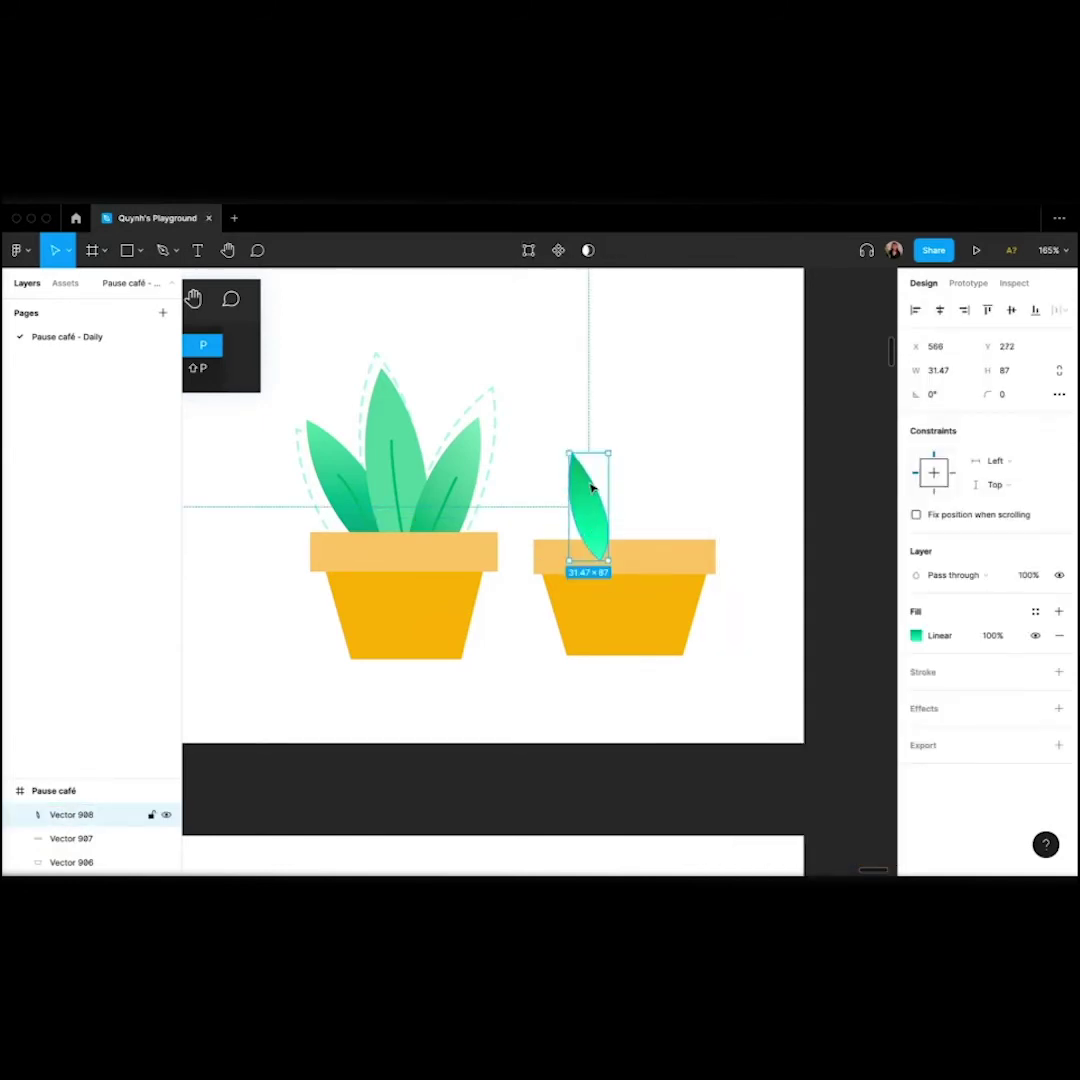
{"action": "left_click_drag", "start_coordinate": [606, 453], "coordinate": [606, 425]}
{"action": "left_click", "coordinate": [607, 405]}
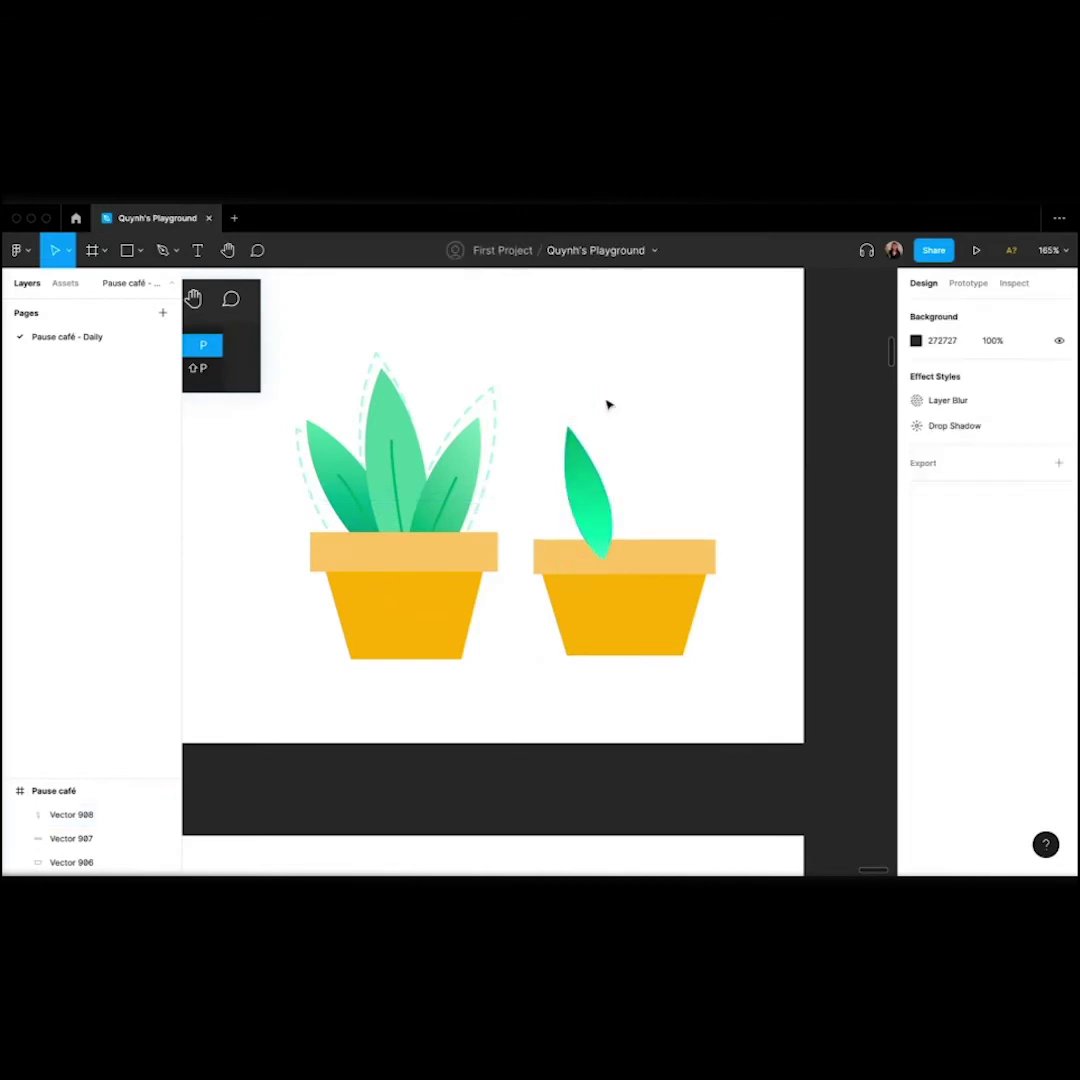
Duplicate the leaf beside the first one as a middle leaf, enlarged to about 52 × 145.5 and rotated about -15° to stand upright.
{"action": "left_click", "coordinate": [594, 498]}
{"action": "key", "text": "ctrl+c"}
{"action": "key", "text": "ctrl+v"}
{"action": "left_click_drag", "start_coordinate": [594, 498], "coordinate": [632, 504]}
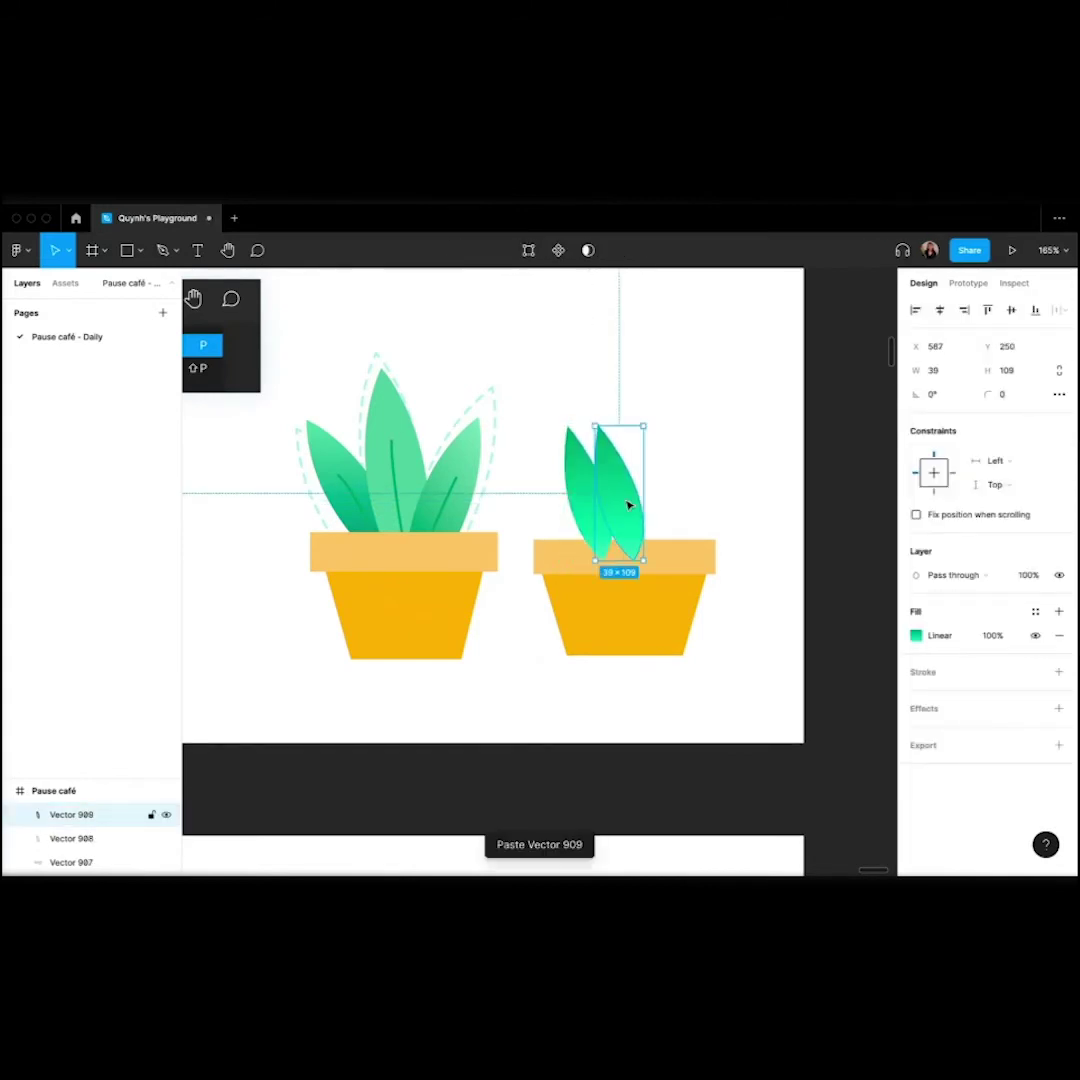
{"action": "left_click_drag", "start_coordinate": [646, 424], "coordinate": [638, 381]}
{"action": "left_click", "coordinate": [571, 388]}
Duplicate the middle leaf for the other side of the plant, tilting it outward clockwise and lowering its base behind the rim area.
{"action": "left_click", "coordinate": [616, 464]}
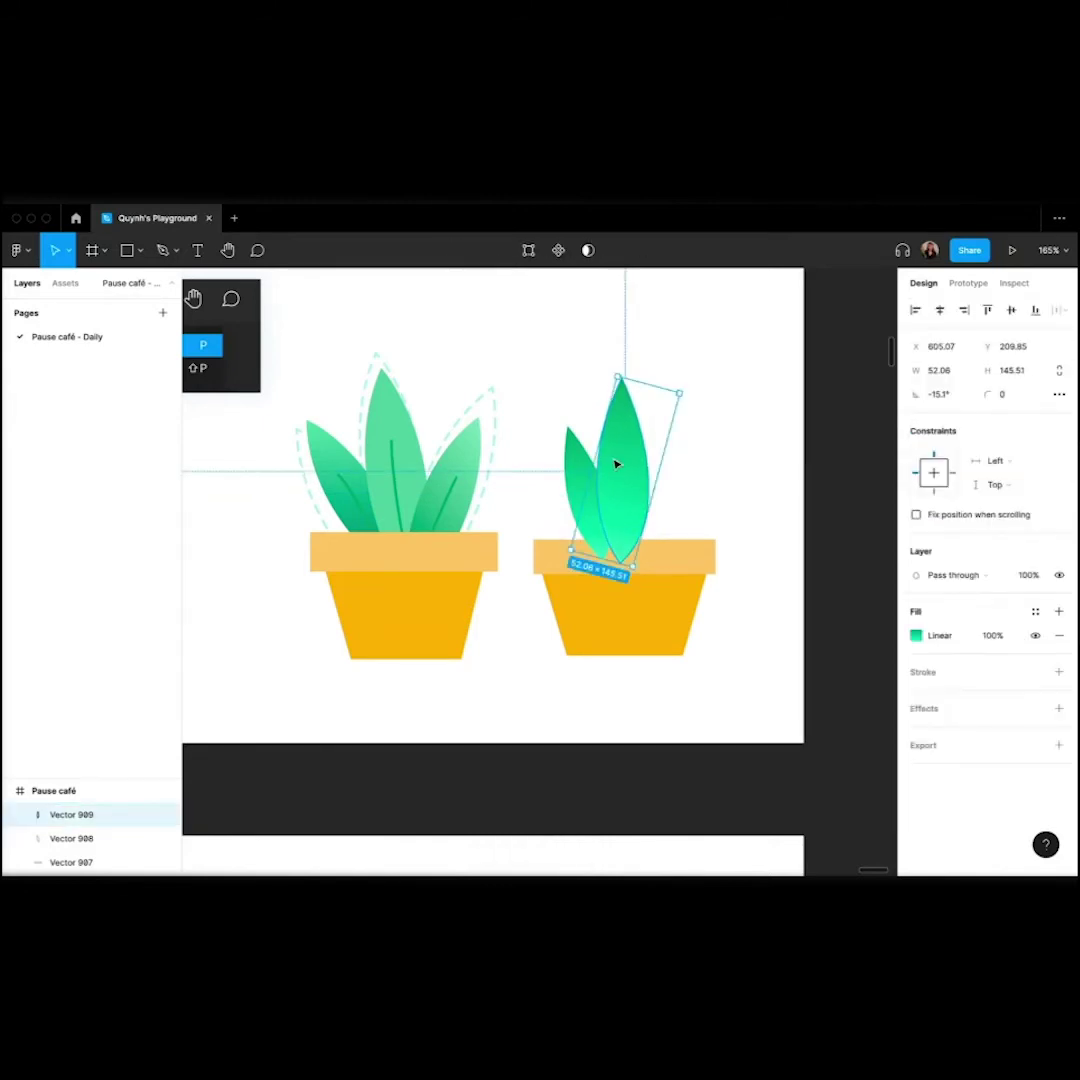
{"action": "key", "text": "ctrl+c"}
{"action": "key", "text": "ctrl+v"}
{"action": "left_click_drag", "start_coordinate": [639, 485], "coordinate": [660, 480]}
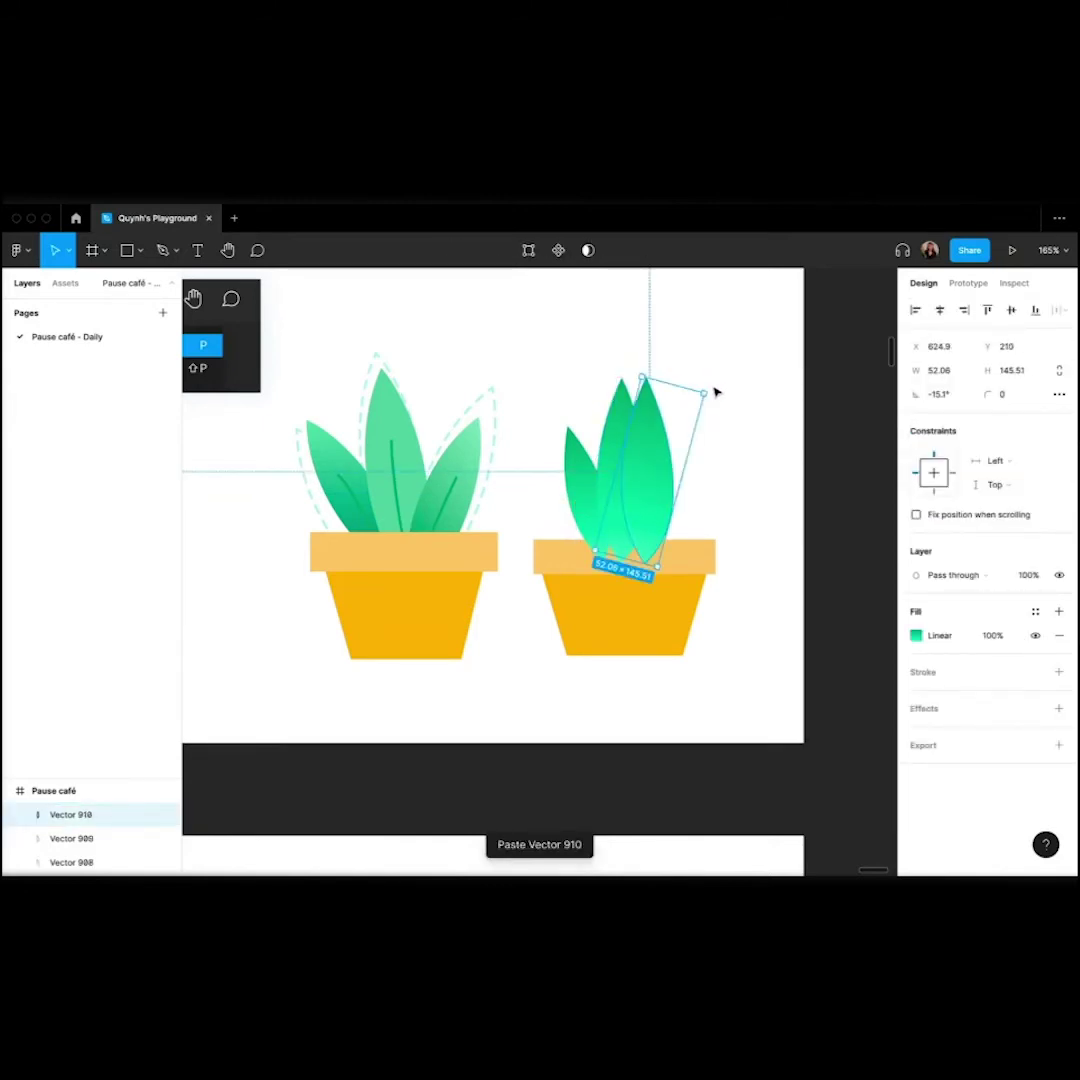
{"action": "left_click_drag", "start_coordinate": [715, 393], "coordinate": [728, 422]}
{"action": "left_click_drag", "start_coordinate": [644, 473], "coordinate": [653, 516]}
Group the three new leaves and send the group to the back, behind the new pot.
{"action": "left_click", "coordinate": [598, 448], "text": "shift"}
{"action": "left_click", "coordinate": [585, 467], "text": "shift"}
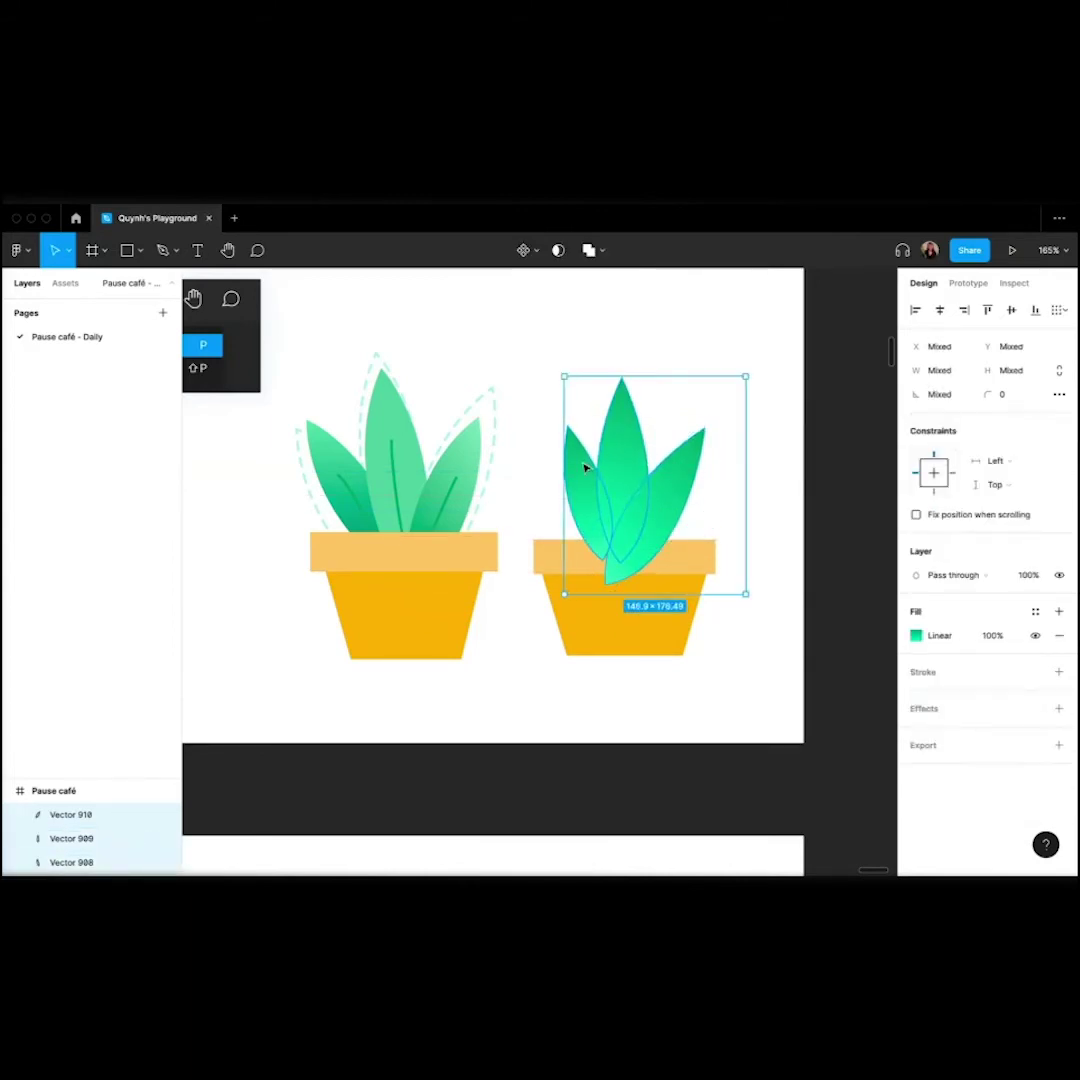
{"action": "key", "text": "ctrl+g"}
{"action": "right_click", "coordinate": [631, 440]}
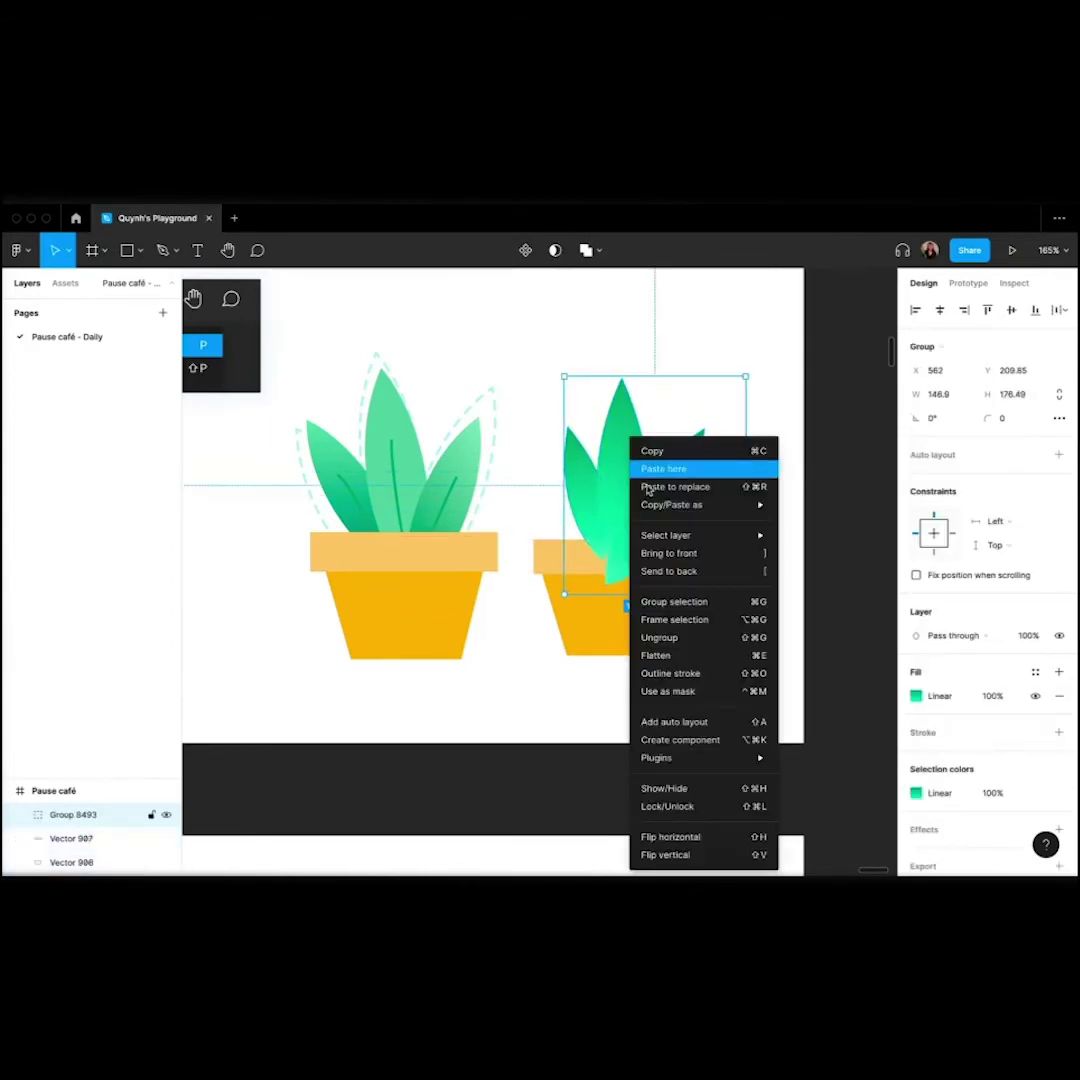
{"action": "left_click", "coordinate": [667, 570]}
{"action": "left_click", "coordinate": [699, 348]}
Move the leaf group to X 559, Y 219 so the leaves sit lower and more centred in the pot.
{"action": "left_click", "coordinate": [668, 460]}
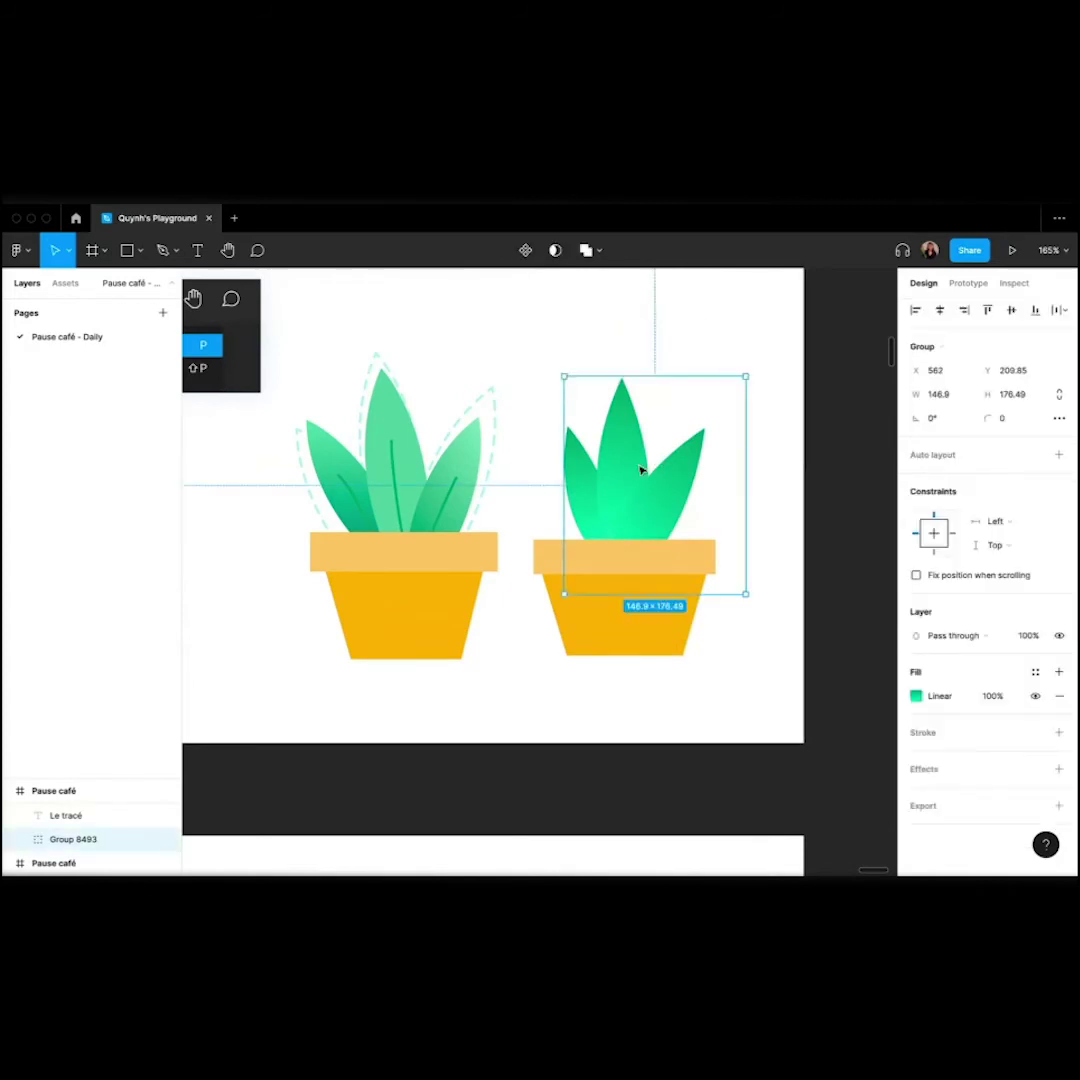
{"action": "left_click_drag", "start_coordinate": [668, 460], "coordinate": [639, 477]}
{"action": "left_click", "coordinate": [627, 370]}
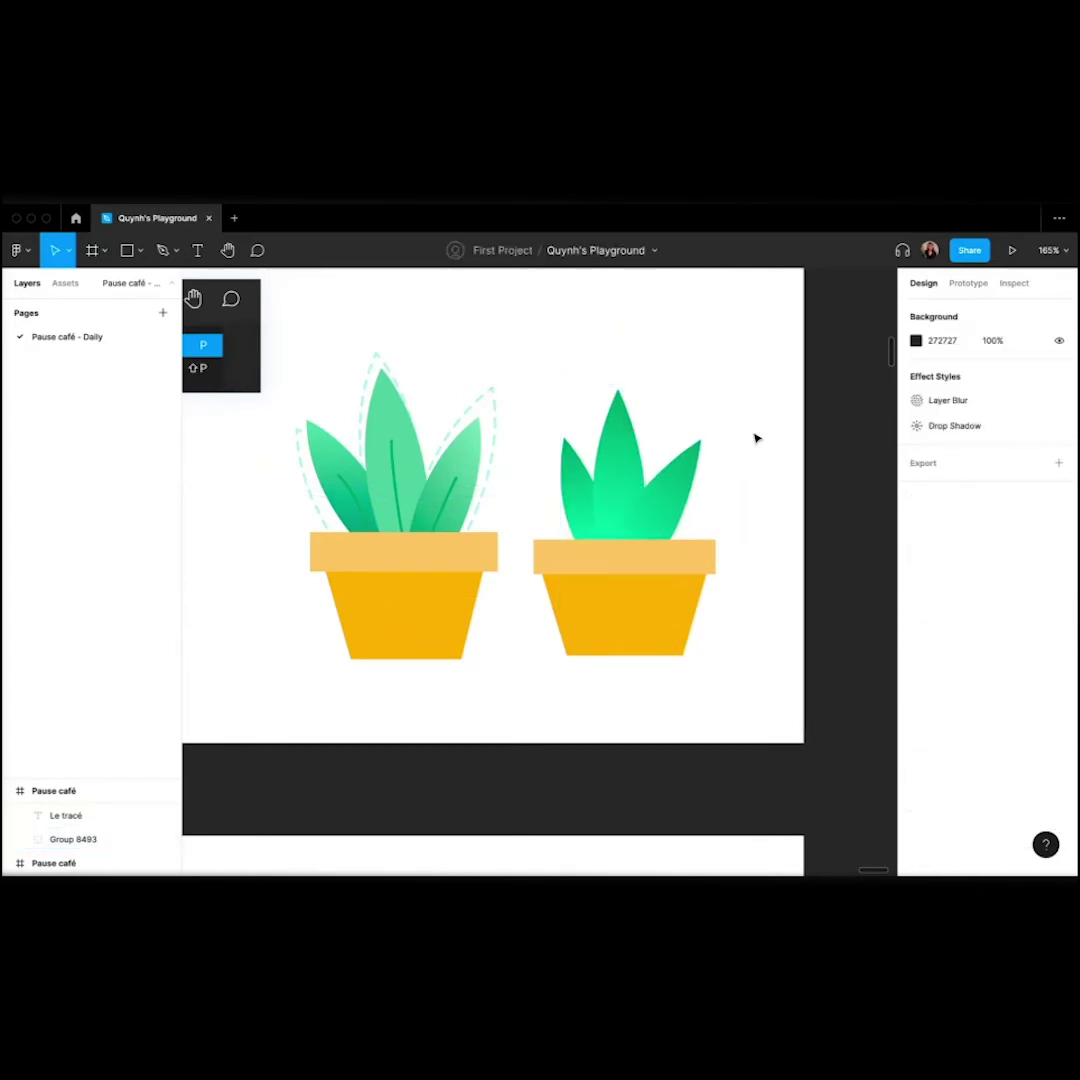
With the Pen tool, draw an open curved vein about 2.2 × 39.5 down the new plant's middle leaf.
{"action": "scroll", "coordinate": [757, 438], "scroll_direction": "left", "scroll_amount": 2}
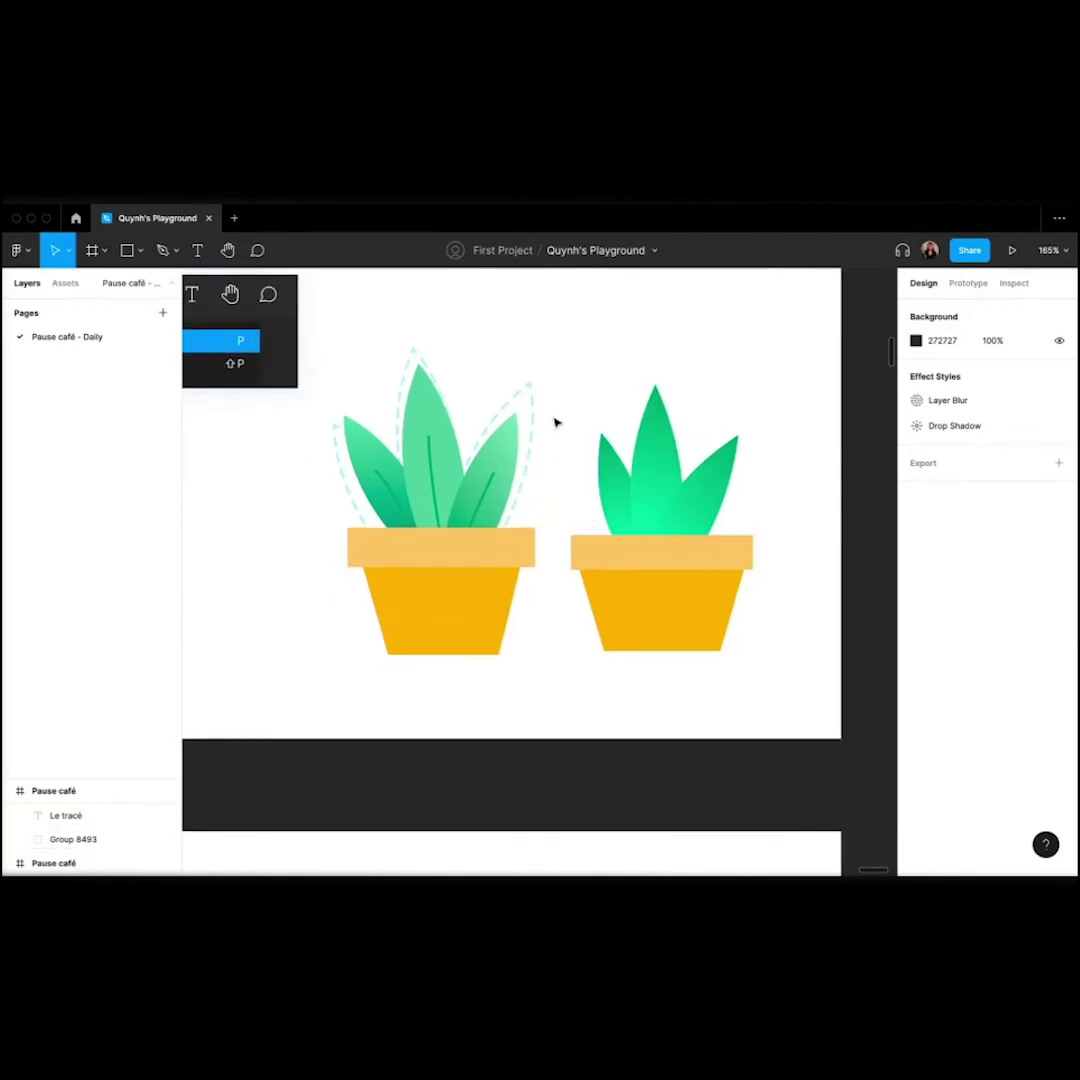
{"action": "scroll", "coordinate": [556, 423], "scroll_direction": "right", "scroll_amount": 2}
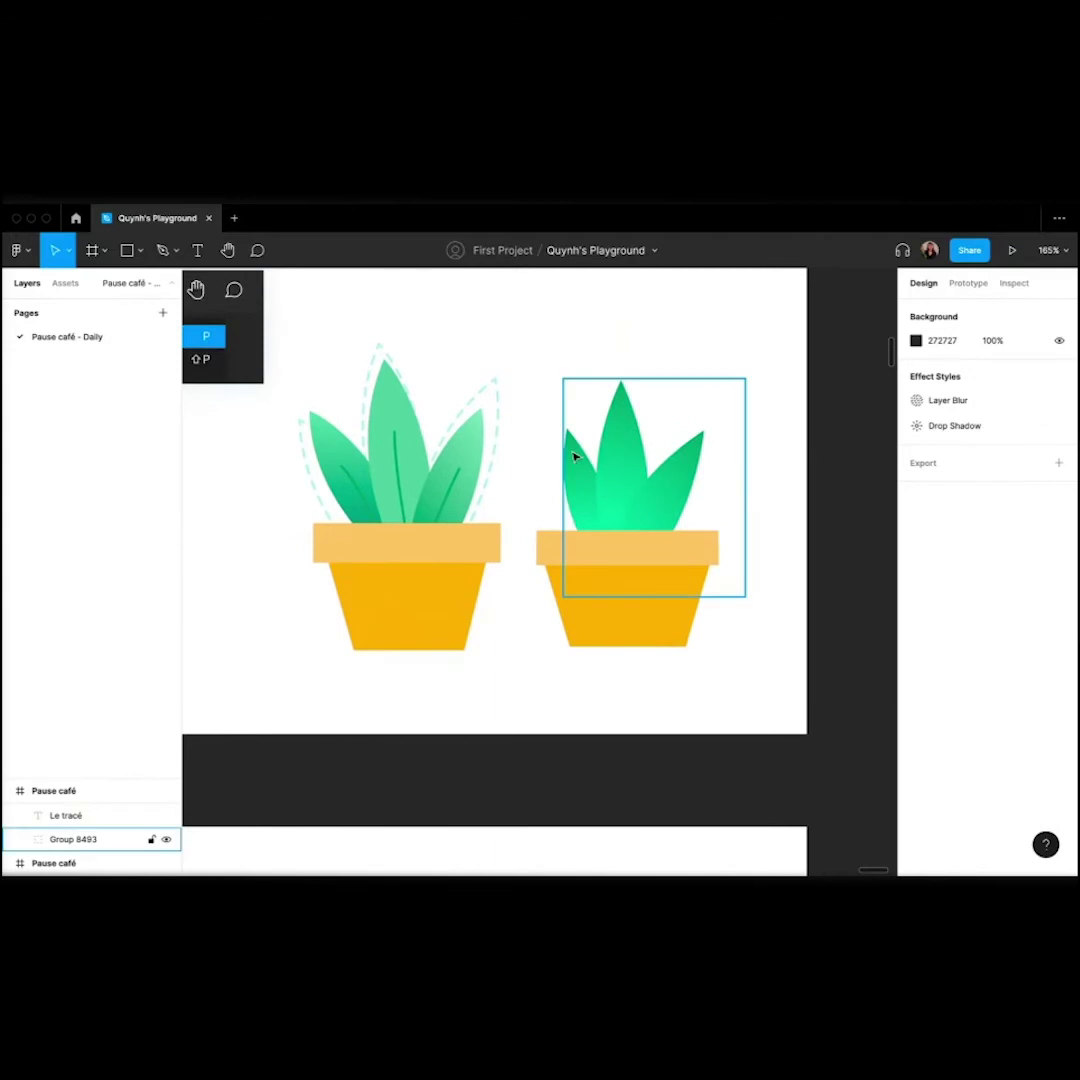
{"action": "scroll", "coordinate": [381, 453], "scroll_direction": "right", "scroll_amount": 2}
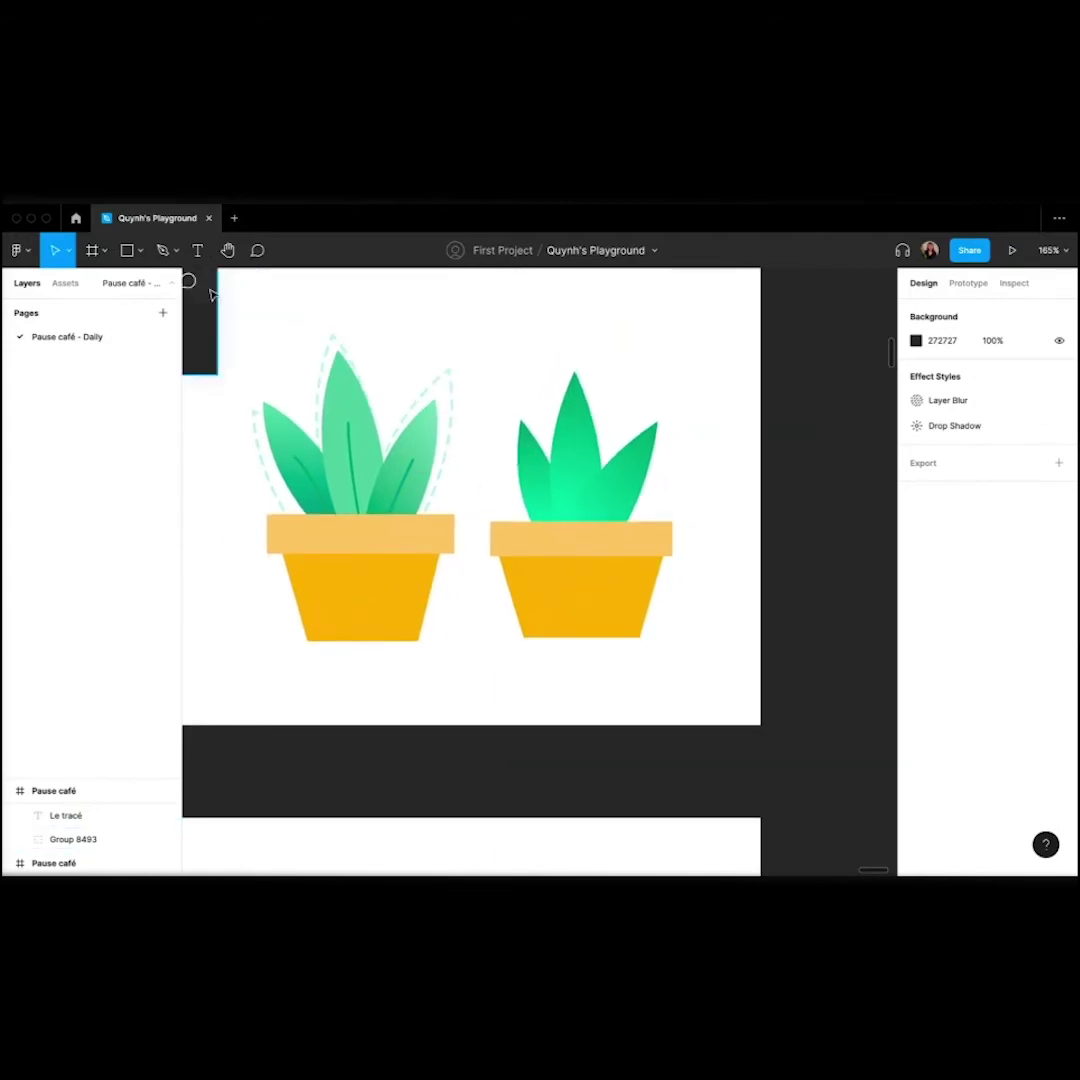
{"action": "scroll", "coordinate": [357, 494], "scroll_direction": "up", "scroll_amount": 5}
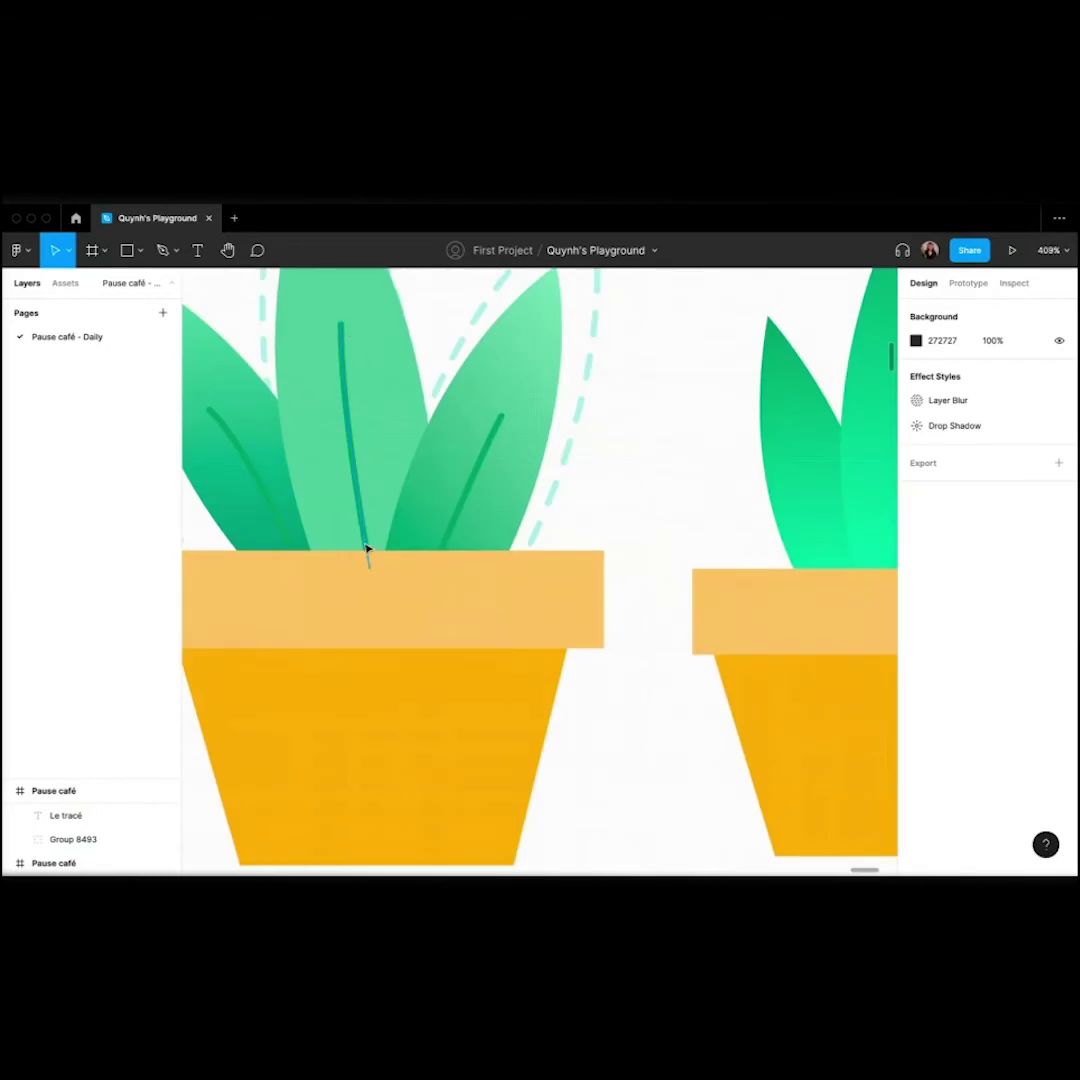
{"action": "scroll", "coordinate": [367, 549], "scroll_direction": "down", "scroll_amount": 10}
{"action": "scroll", "coordinate": [499, 489], "scroll_direction": "up", "scroll_amount": 3}
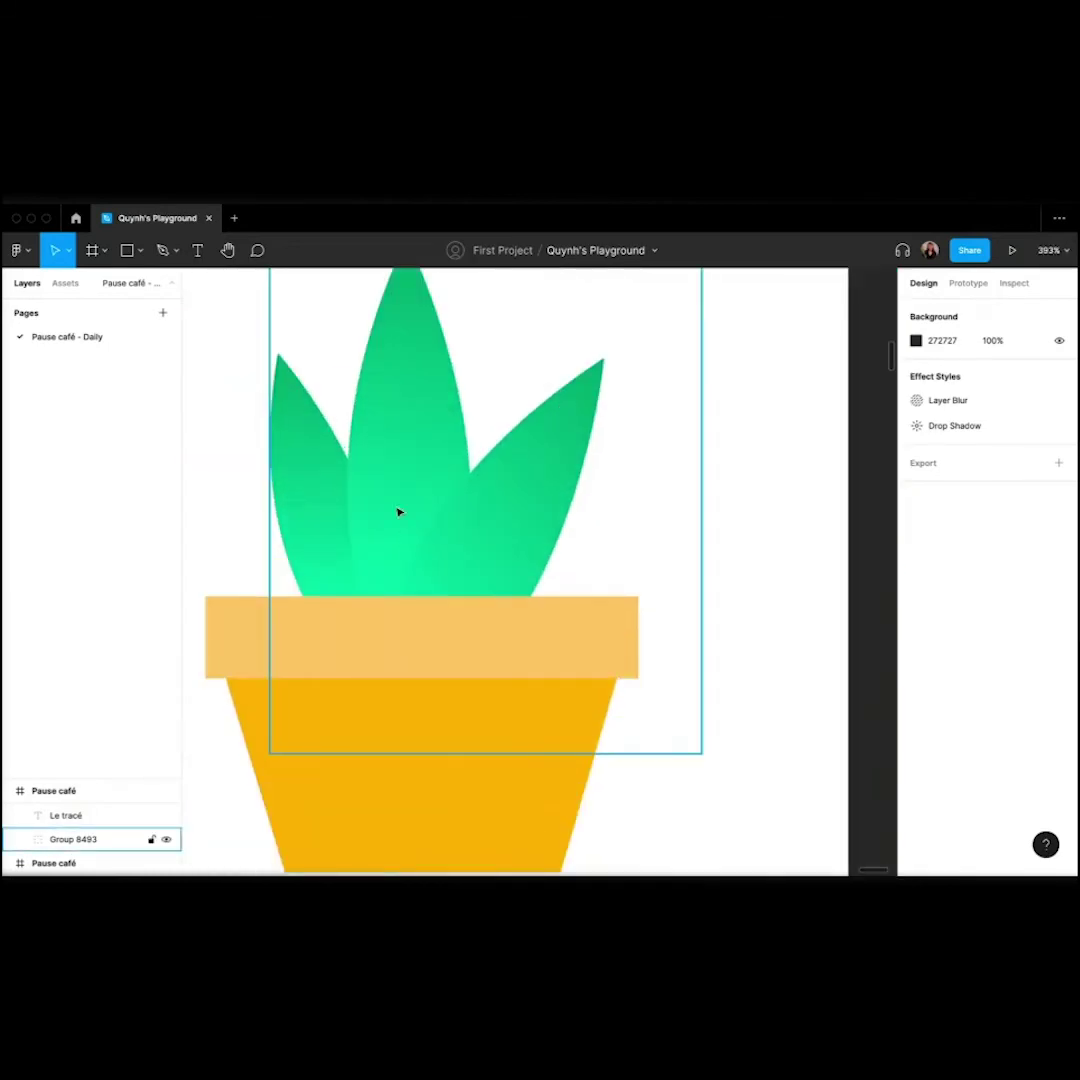
{"action": "left_click", "coordinate": [162, 251]}
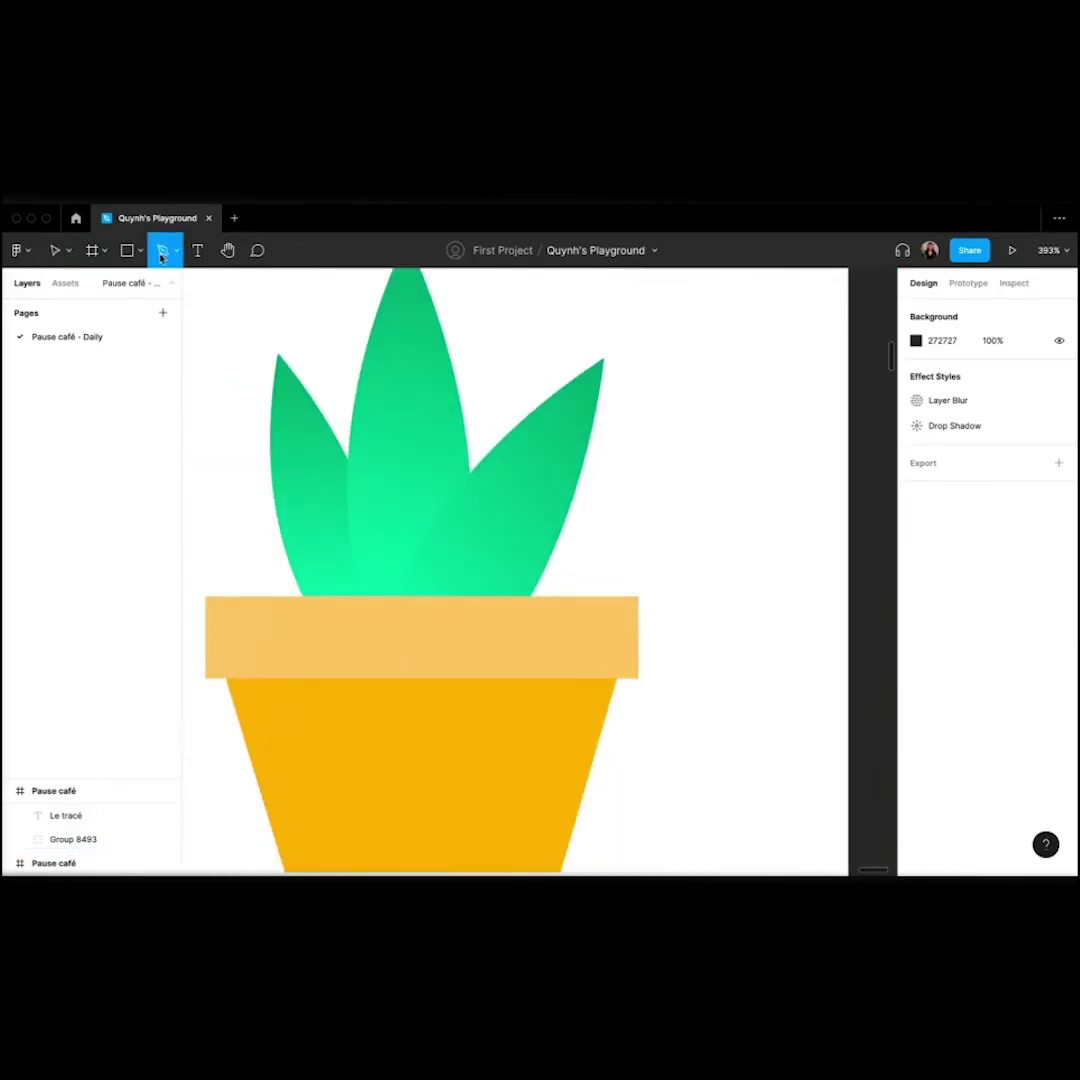
{"action": "left_click", "coordinate": [403, 400]}
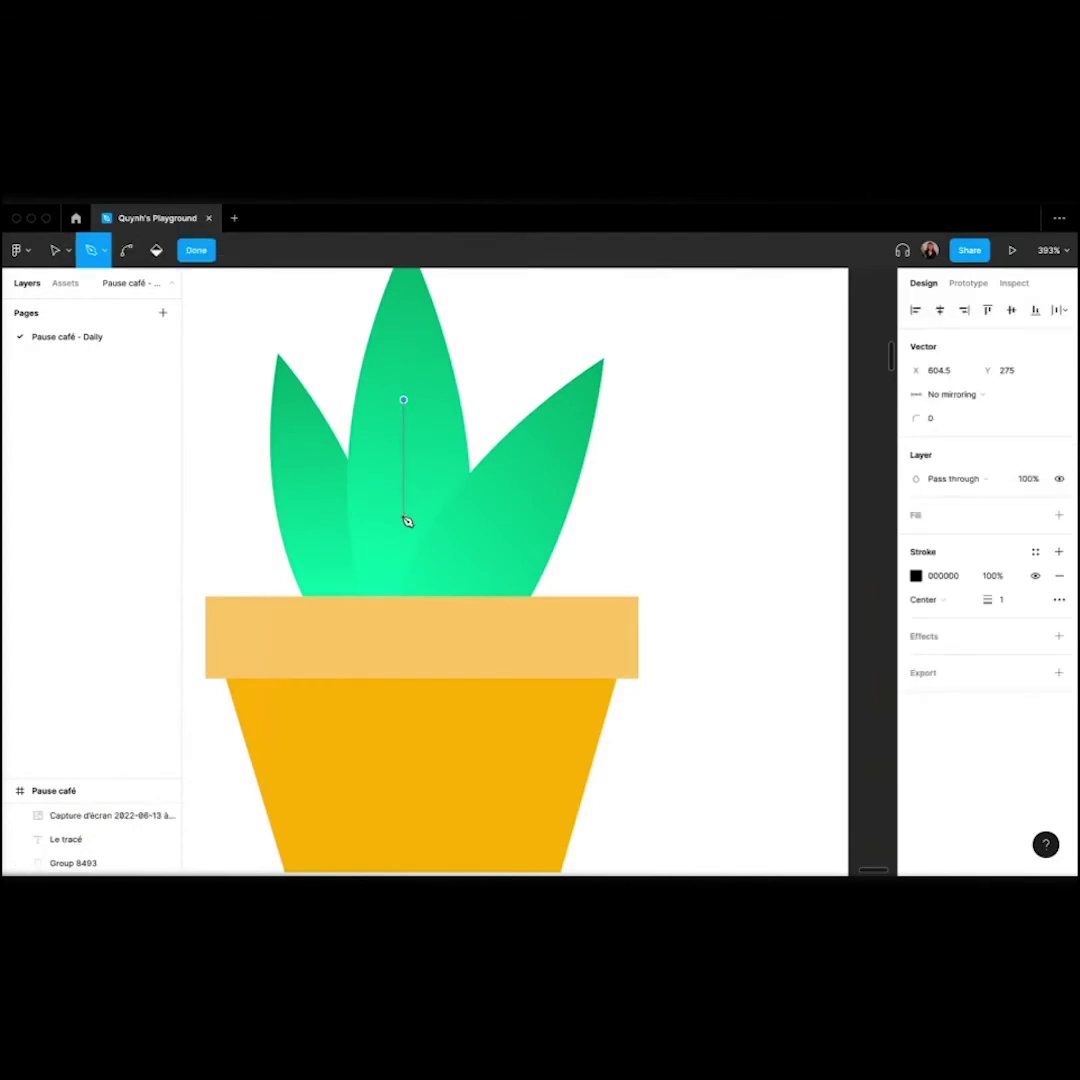
{"action": "left_click_drag", "start_coordinate": [404, 516], "coordinate": [424, 570]}
{"action": "key", "text": "Escape"}
Give the middle leaf's vein Round end caps.
{"action": "scroll", "coordinate": [378, 403], "scroll_direction": "up", "scroll_amount": 10}
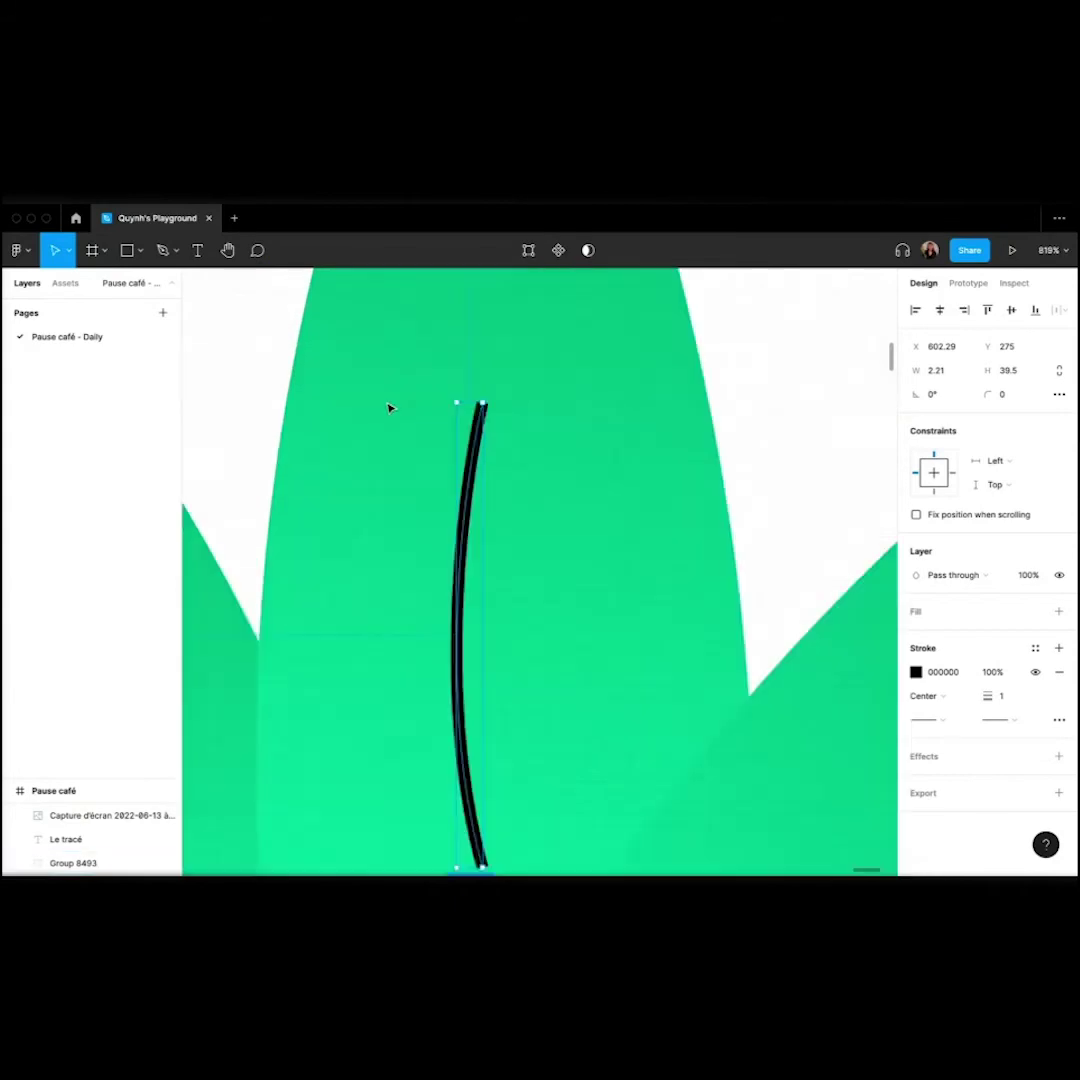
{"action": "scroll", "coordinate": [495, 418], "scroll_direction": "down", "scroll_amount": 10}
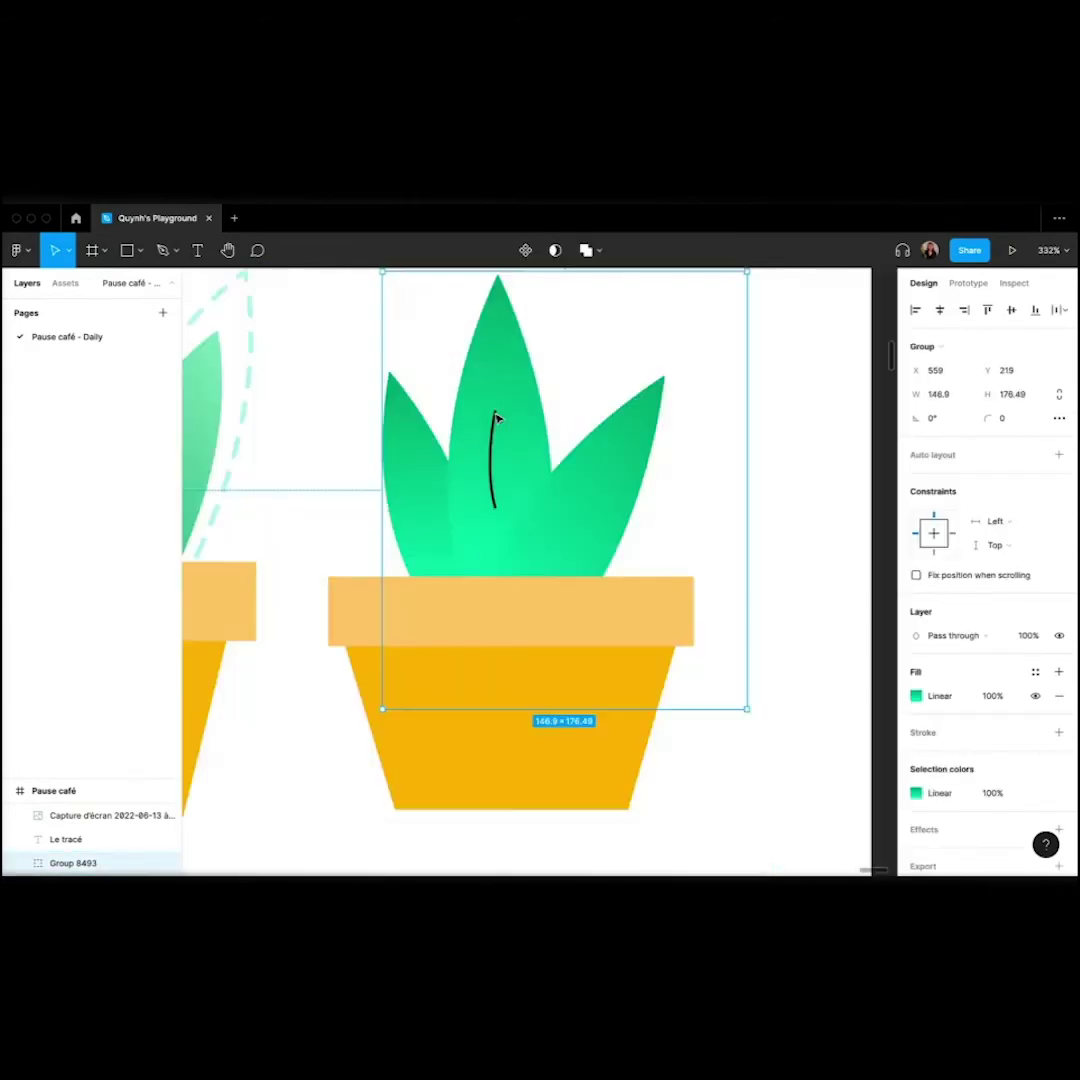
{"action": "key", "text": "Escape"}
{"action": "scroll", "coordinate": [502, 433], "scroll_direction": "up", "scroll_amount": 6}
{"action": "left_click", "coordinate": [474, 425]}
{"action": "scroll", "coordinate": [463, 422], "scroll_direction": "down", "scroll_amount": 3}
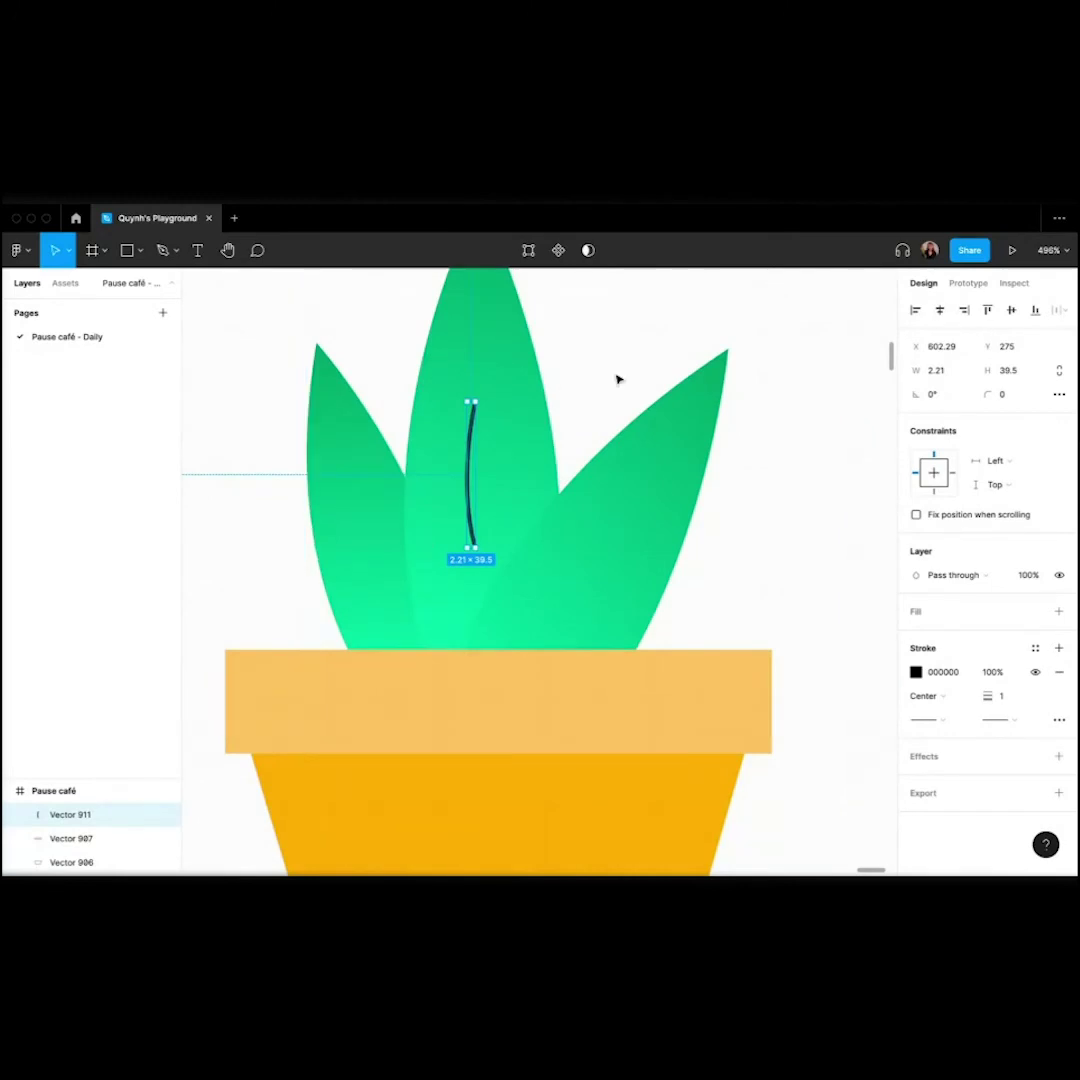
{"action": "key", "text": "Escape"}
{"action": "left_click", "coordinate": [472, 450]}
{"action": "left_click", "coordinate": [948, 721]}
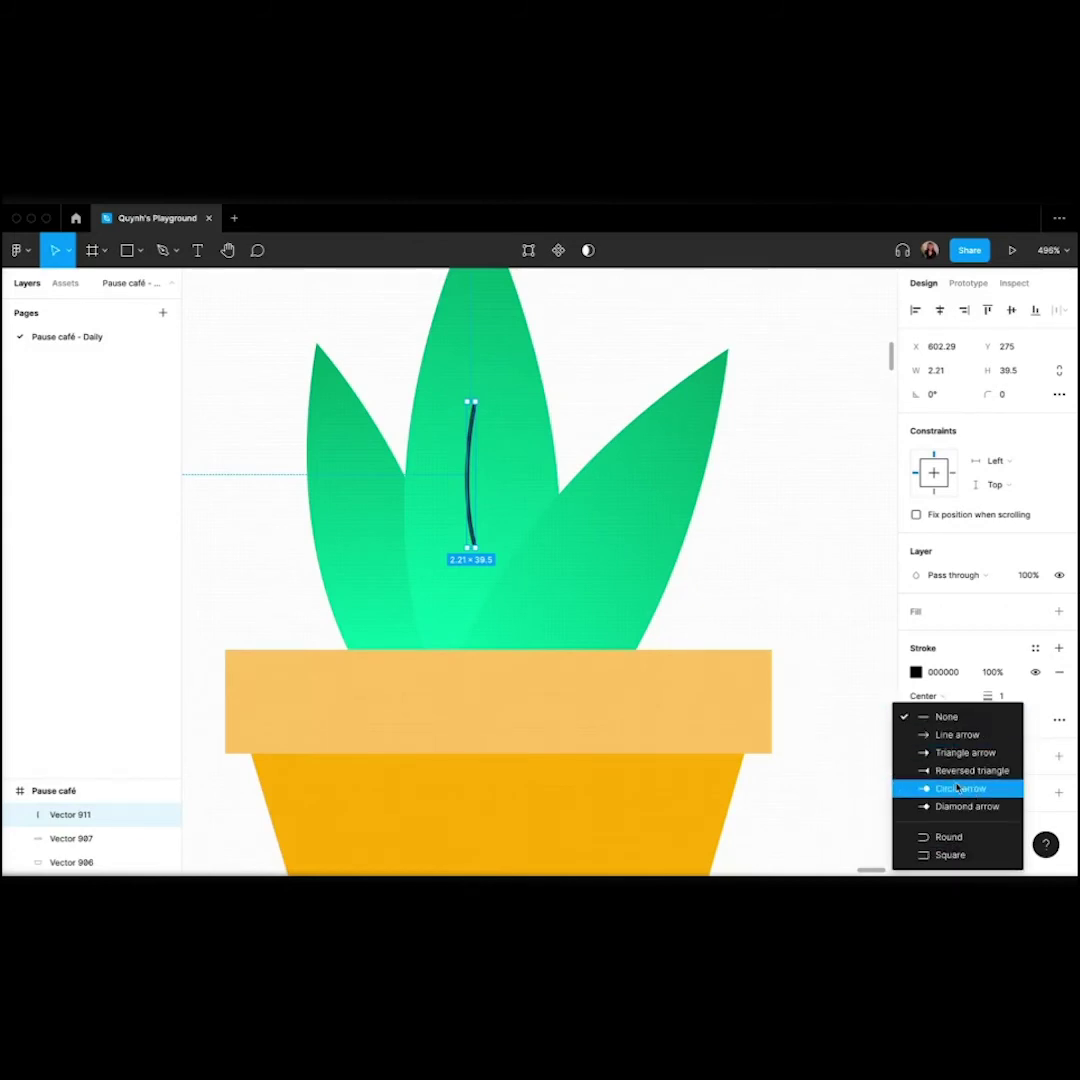
{"action": "left_click", "coordinate": [948, 837]}
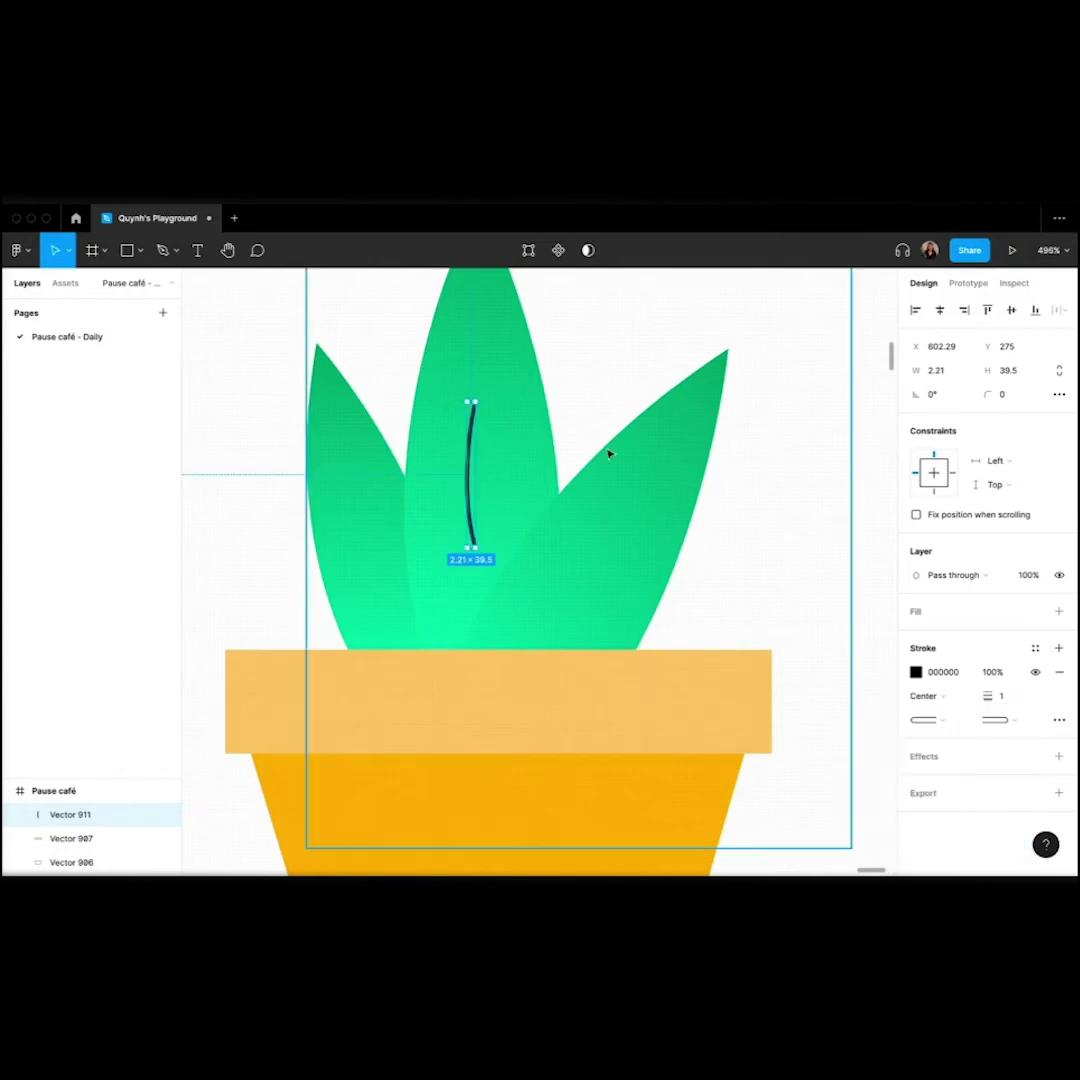
Set the vein's stroke weight to 3 and its stroke colour to the light green document colour 96E3BE.
{"action": "left_click", "coordinate": [1009, 698]}
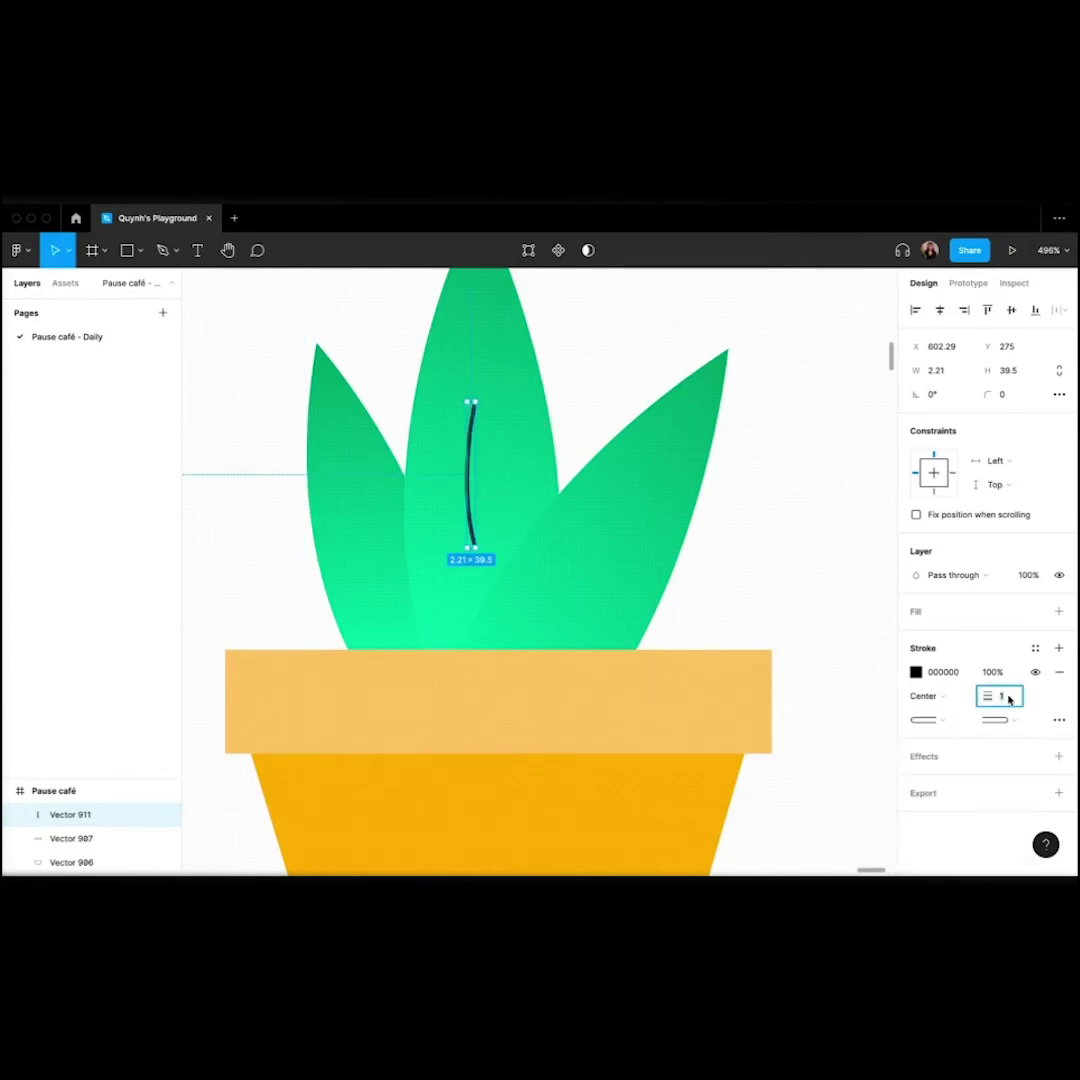
{"action": "type", "text": "3"}
{"action": "key", "text": "Return"}
{"action": "left_click", "coordinate": [916, 673]}
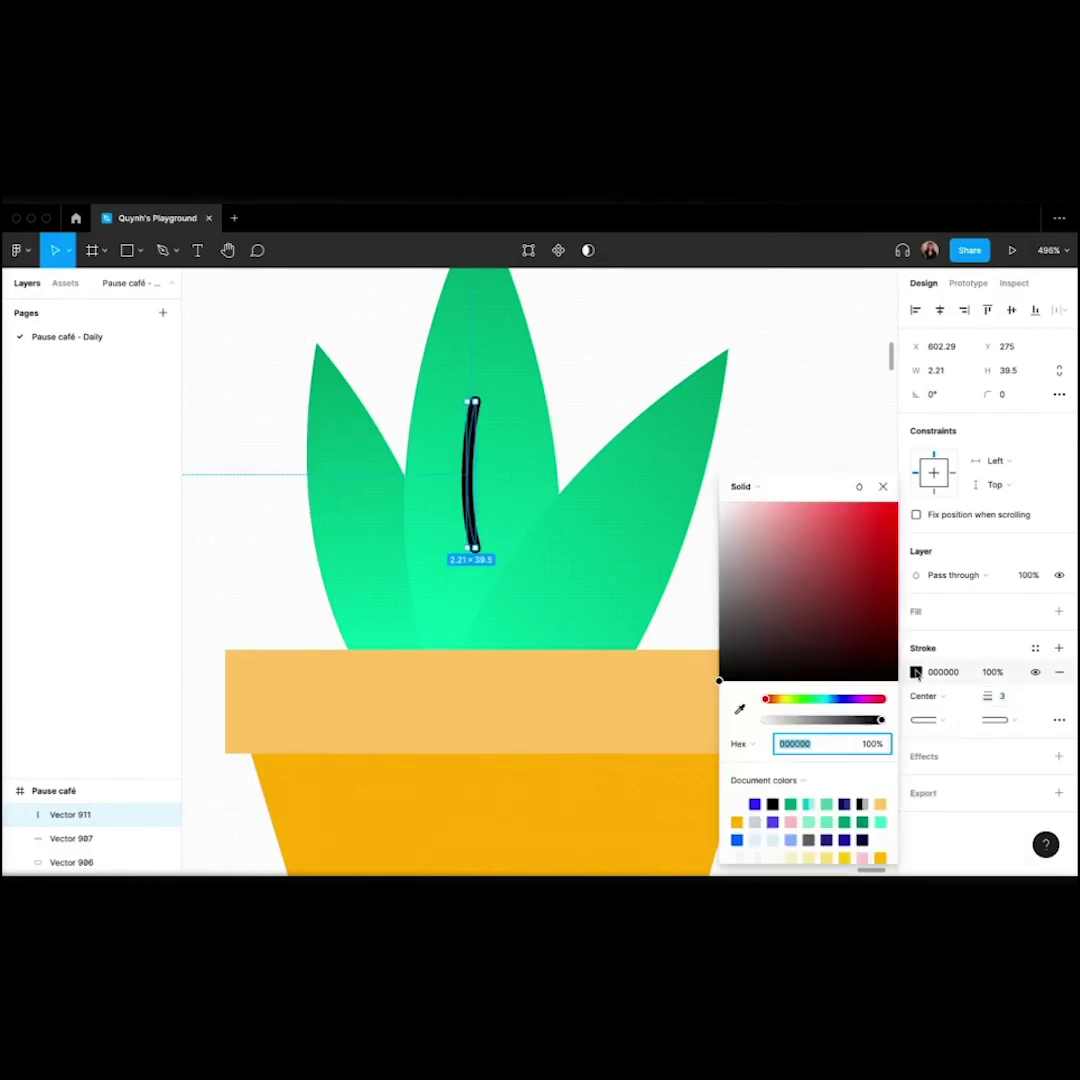
{"action": "left_click", "coordinate": [826, 804]}
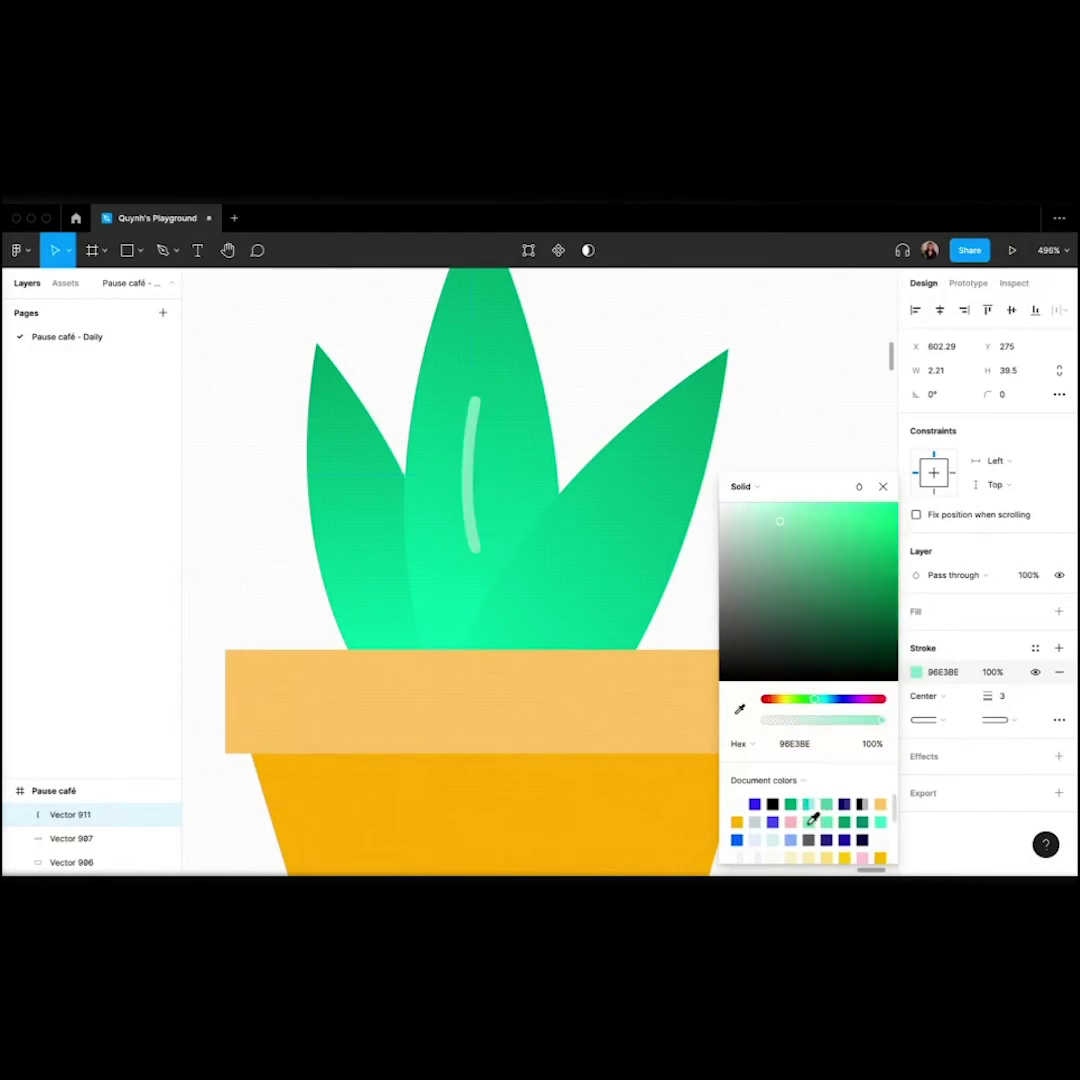
Lighten the middle leaf's vein colour to B1FFDA and lengthen the vein so it measures 3 × 47.
{"action": "mouse_move", "coordinate": [785, 520]}
{"action": "left_mouse_down"}
{"action": "mouse_move", "coordinate": [776, 513]}
{"action": "mouse_move", "coordinate": [788, 511]}
{"action": "left_mouse_up"}
{"action": "left_click", "coordinate": [755, 388]}
{"action": "scroll", "coordinate": [755, 388], "scroll_direction": "down", "scroll_amount": 5}
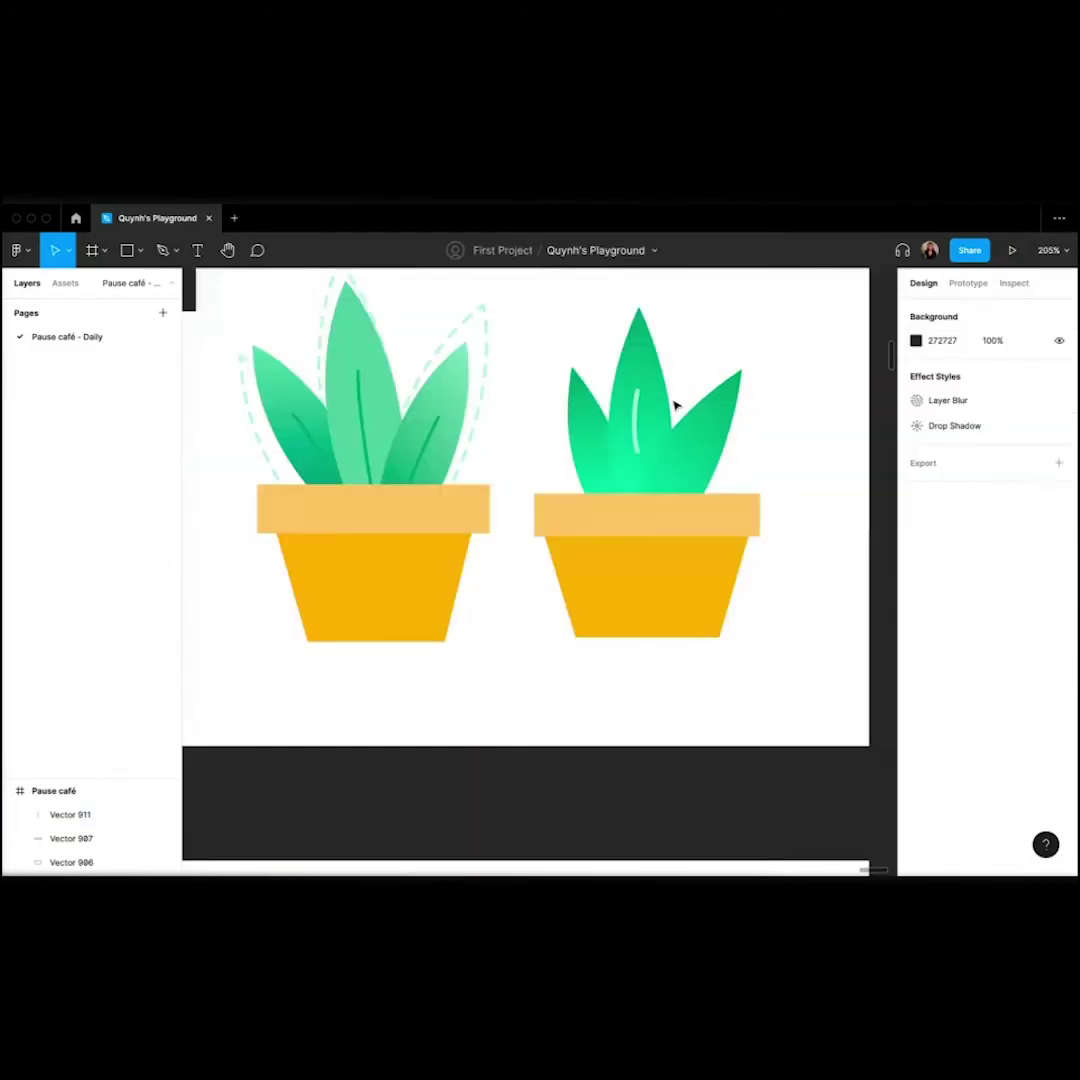
{"action": "left_click", "coordinate": [638, 421]}
{"action": "scroll", "coordinate": [638, 425], "scroll_direction": "up", "scroll_amount": 4}
{"action": "left_click_drag", "start_coordinate": [636, 491], "coordinate": [636, 514]}
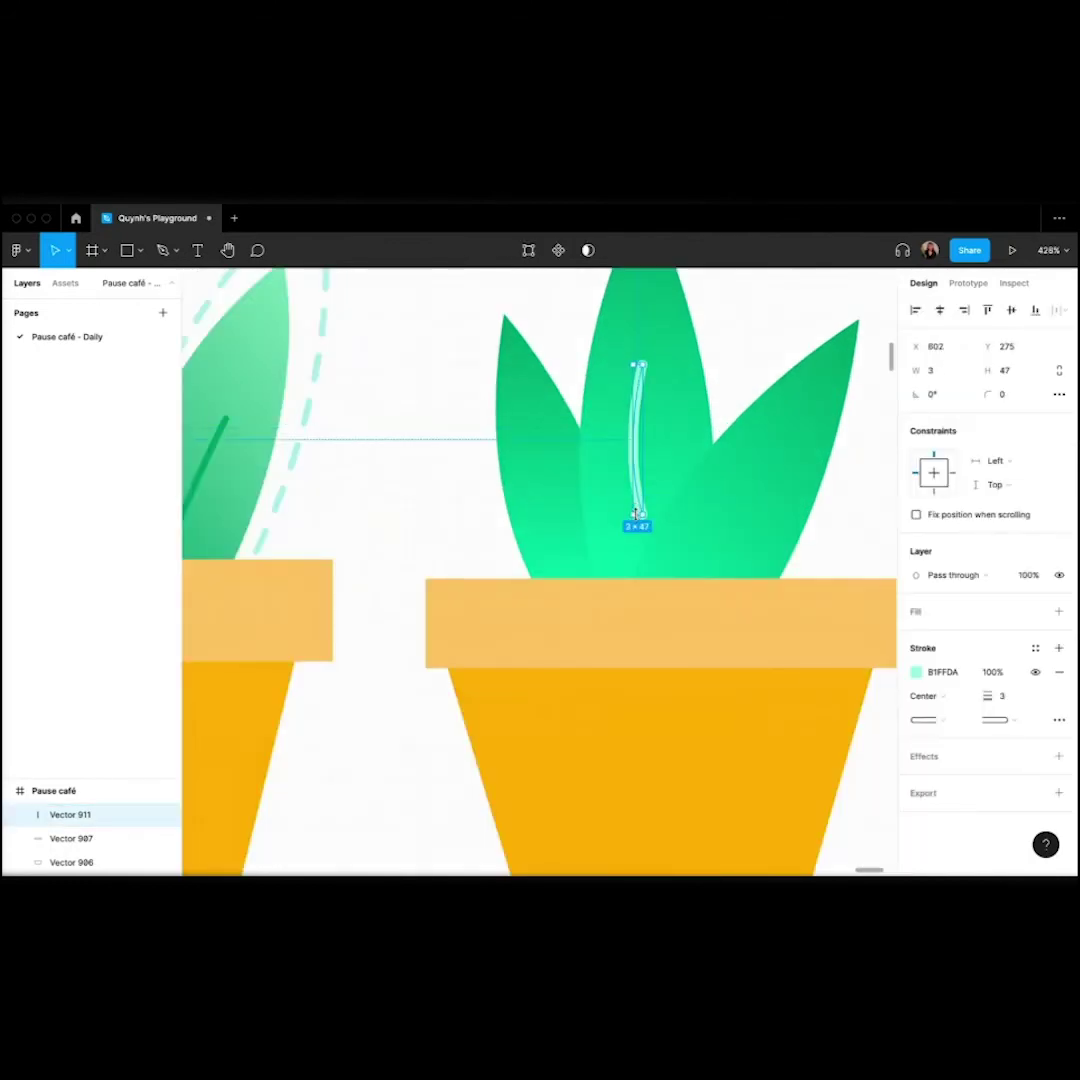
Paste two horizontally flipped copies of the vein, angling one along the right leaf and a smaller one, about 1.7 × 35.3, along the left leaf.
{"action": "key", "text": "super+v"}
{"action": "mouse_move", "coordinate": [643, 440]}
{"action": "left_mouse_down"}
{"action": "mouse_move", "coordinate": [697, 485]}
{"action": "mouse_move", "coordinate": [689, 480]}
{"action": "left_mouse_up"}
{"action": "key", "text": "shift+h"}
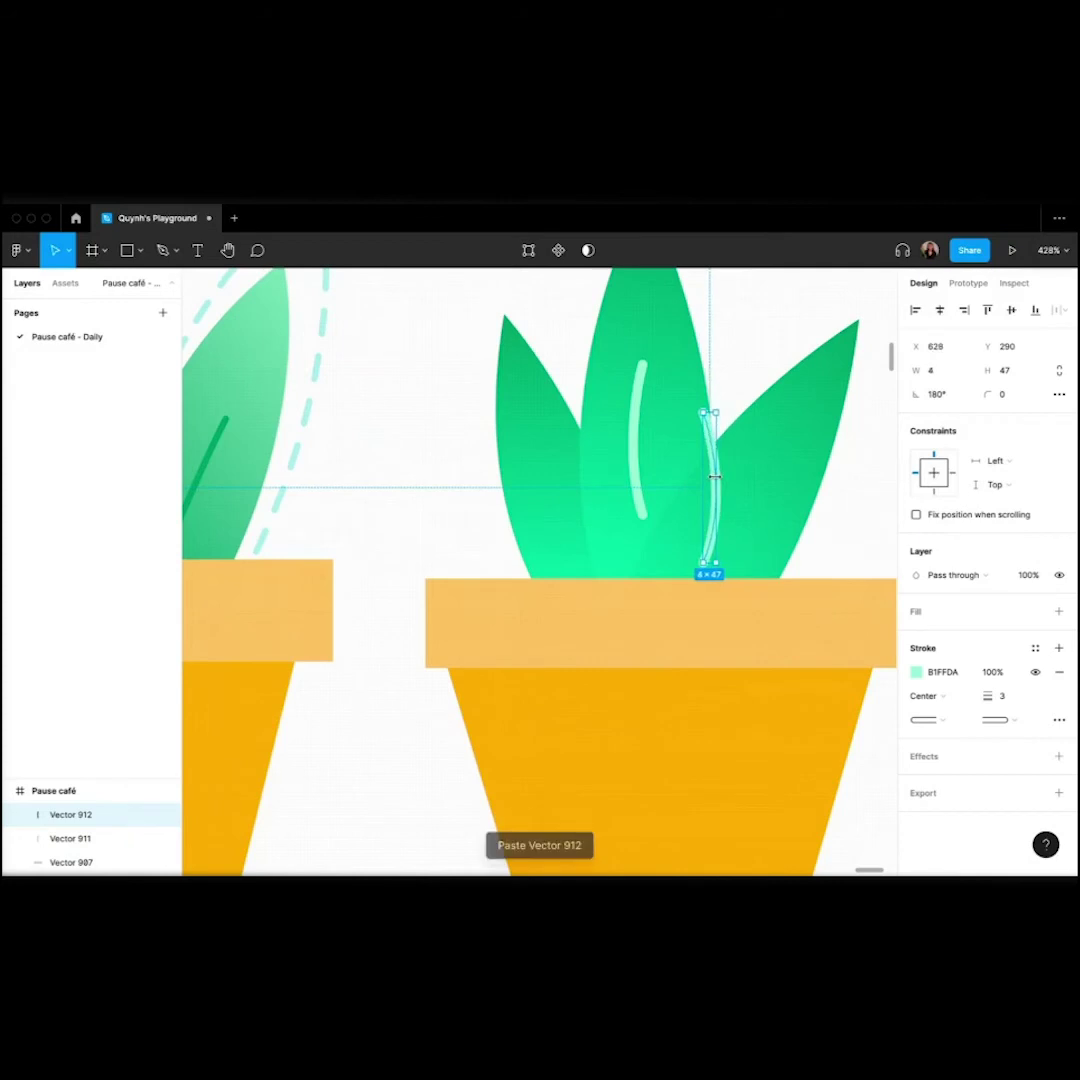
{"action": "mouse_move", "coordinate": [722, 410]}
{"action": "left_mouse_down"}
{"action": "mouse_move", "coordinate": [752, 427]}
{"action": "mouse_move", "coordinate": [781, 404]}
{"action": "mouse_move", "coordinate": [757, 492]}
{"action": "mouse_move", "coordinate": [762, 477]}
{"action": "mouse_move", "coordinate": [545, 472]}
{"action": "mouse_move", "coordinate": [561, 481]}
{"action": "mouse_move", "coordinate": [570, 436]}
{"action": "mouse_move", "coordinate": [528, 440]}
{"action": "mouse_move", "coordinate": [513, 475]}
{"action": "mouse_move", "coordinate": [534, 481]}
{"action": "mouse_move", "coordinate": [550, 463]}
{"action": "mouse_move", "coordinate": [533, 472]}
{"action": "left_mouse_up"}
{"action": "key", "text": "ctrl+v"}
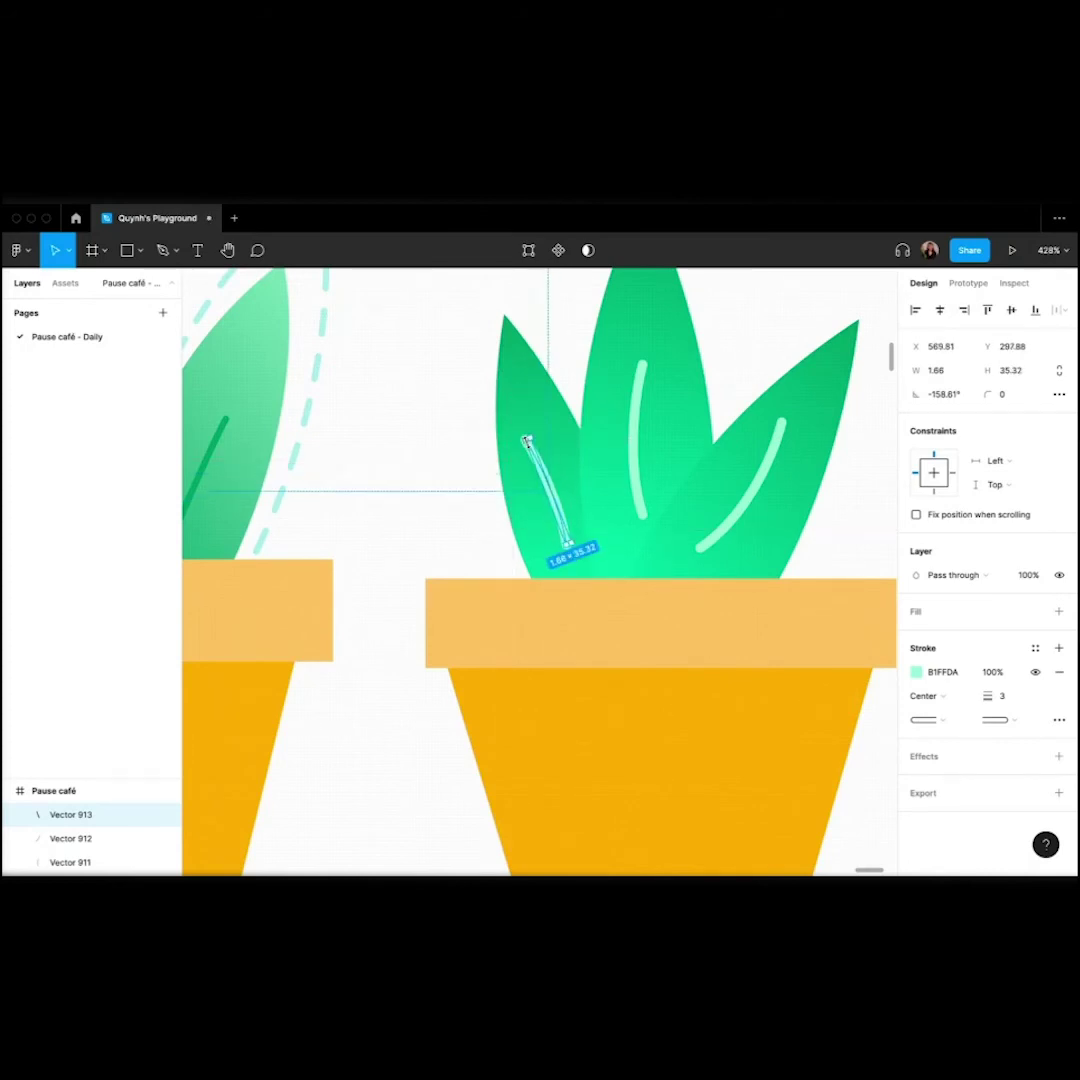
{"action": "left_click", "coordinate": [431, 451]}
With the Pen tool, draw an open curved outline about 35 × 79.5 around the tip and outer side of the new plant's left leaf.
{"action": "scroll", "coordinate": [431, 451], "scroll_direction": "down", "scroll_amount": 6}
{"action": "scroll", "coordinate": [429, 453], "scroll_direction": "up", "scroll_amount": 5}
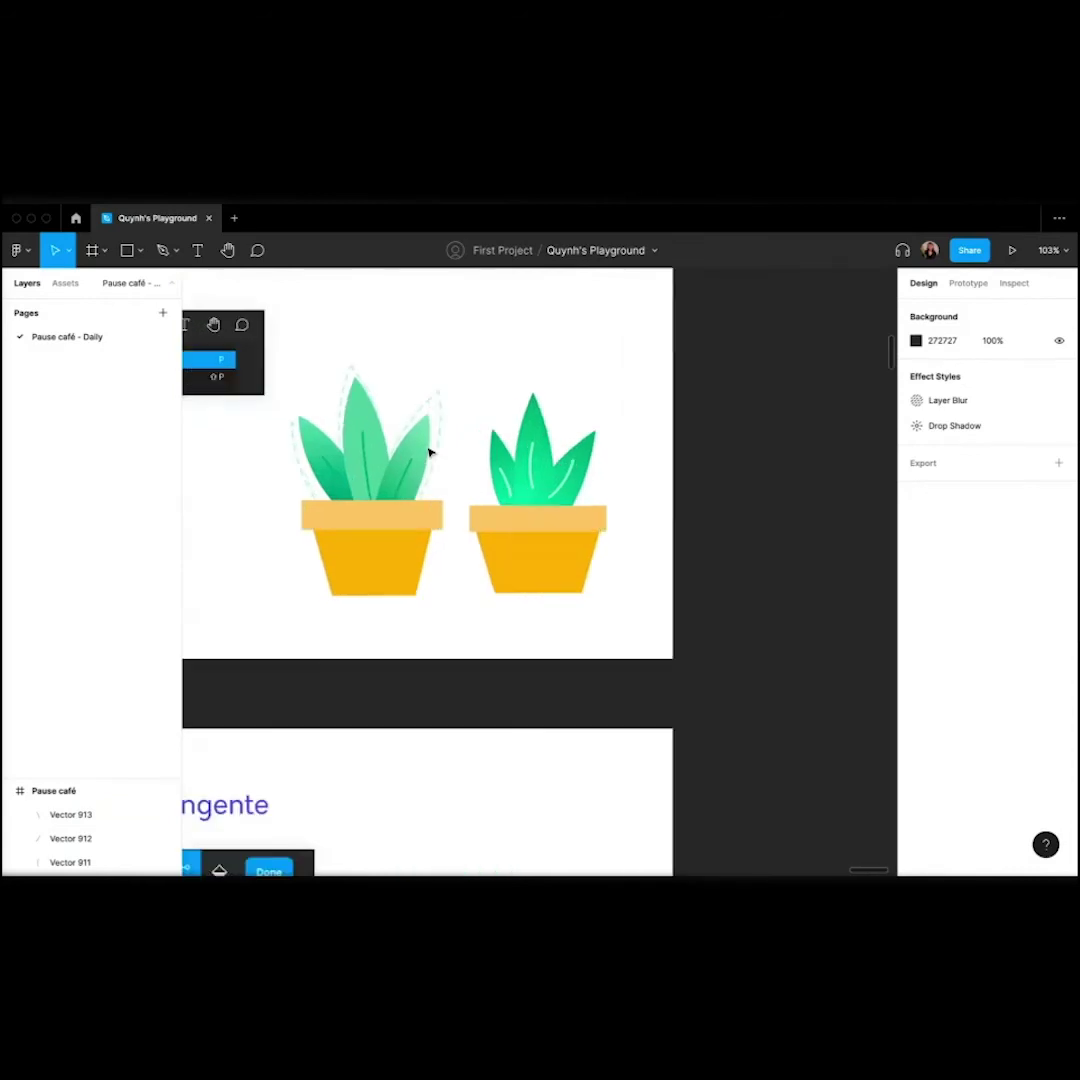
{"action": "scroll", "coordinate": [504, 440], "scroll_direction": "up", "scroll_amount": 4}
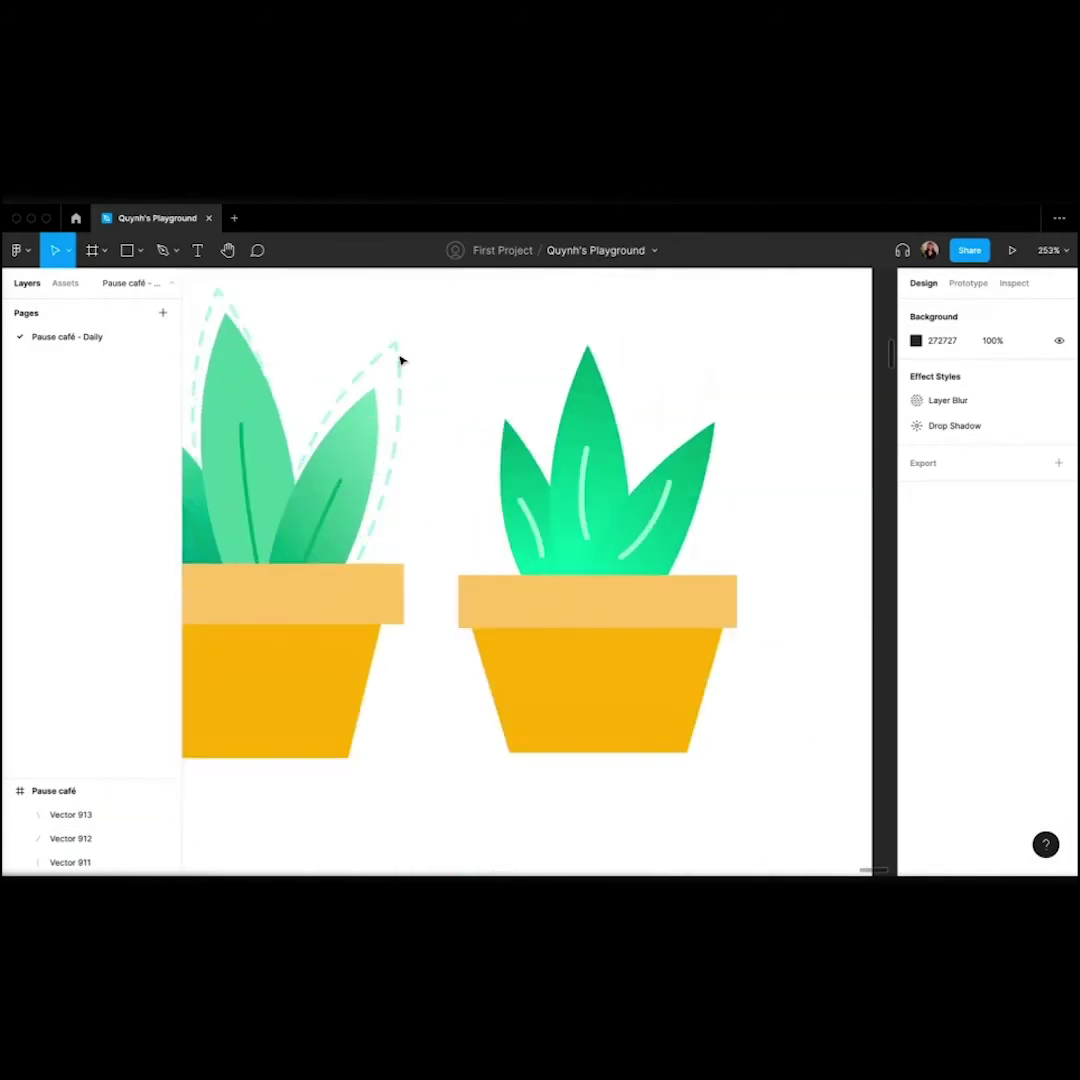
{"action": "scroll", "coordinate": [446, 369], "scroll_direction": "right", "scroll_amount": 2}
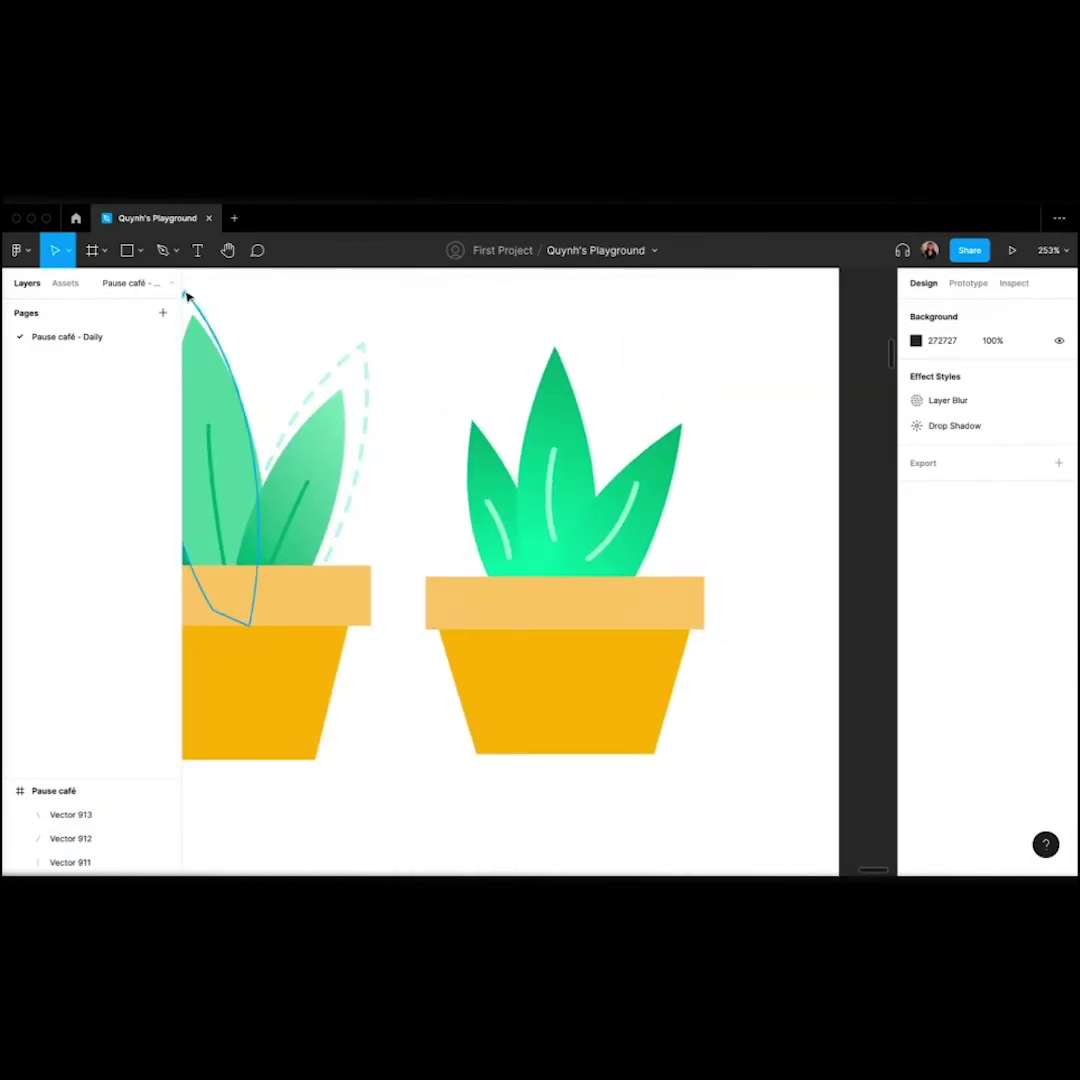
{"action": "left_click", "coordinate": [162, 250]}
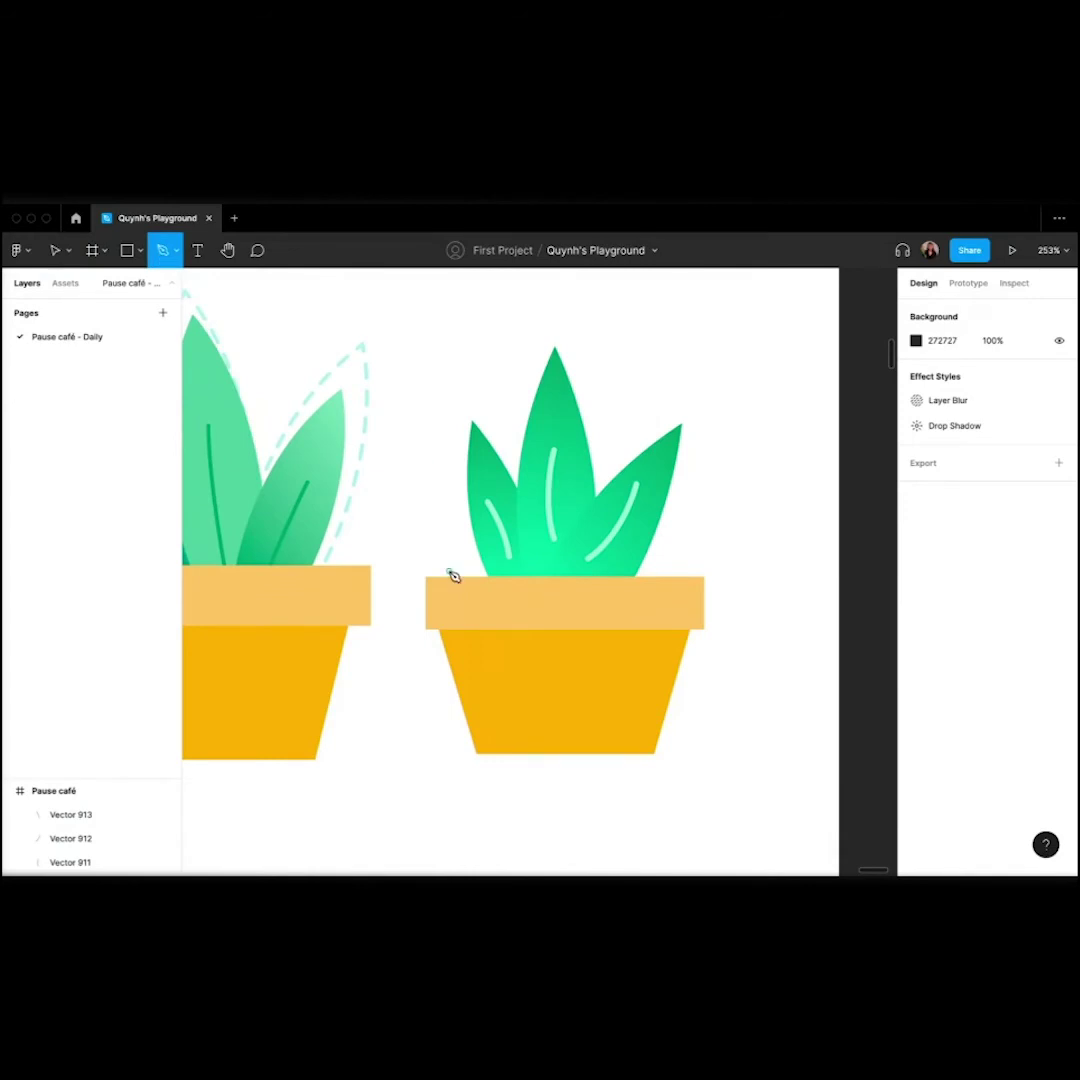
{"action": "scroll", "coordinate": [445, 550], "scroll_direction": "right", "scroll_amount": 2}
{"action": "scroll", "coordinate": [445, 550], "scroll_direction": "up", "scroll_amount": 1}
{"action": "scroll", "coordinate": [441, 450], "scroll_direction": "right", "scroll_amount": 2}
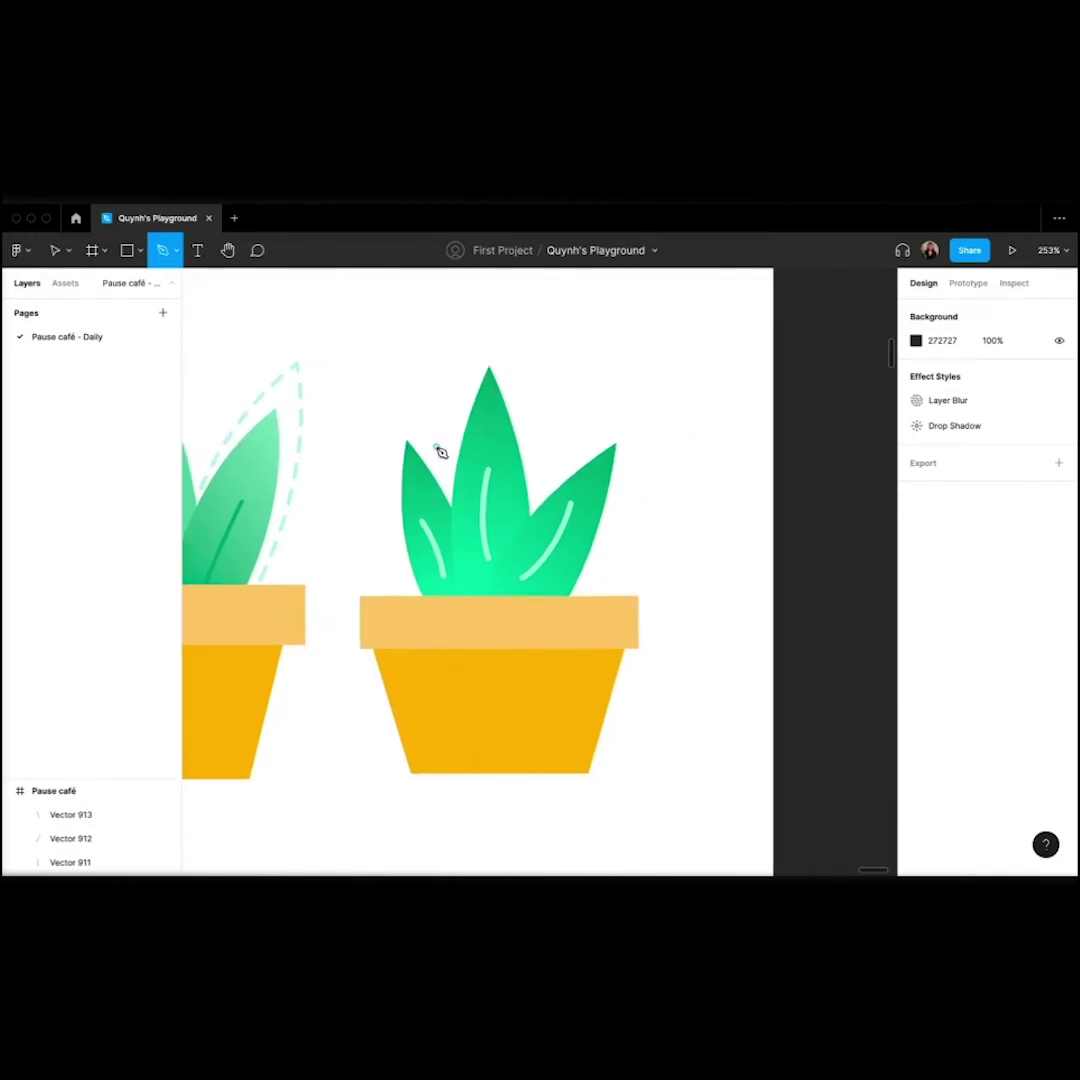
{"action": "scroll", "coordinate": [363, 481], "scroll_direction": "up", "scroll_amount": 3}
{"action": "scroll", "coordinate": [363, 481], "scroll_direction": "right", "scroll_amount": 2}
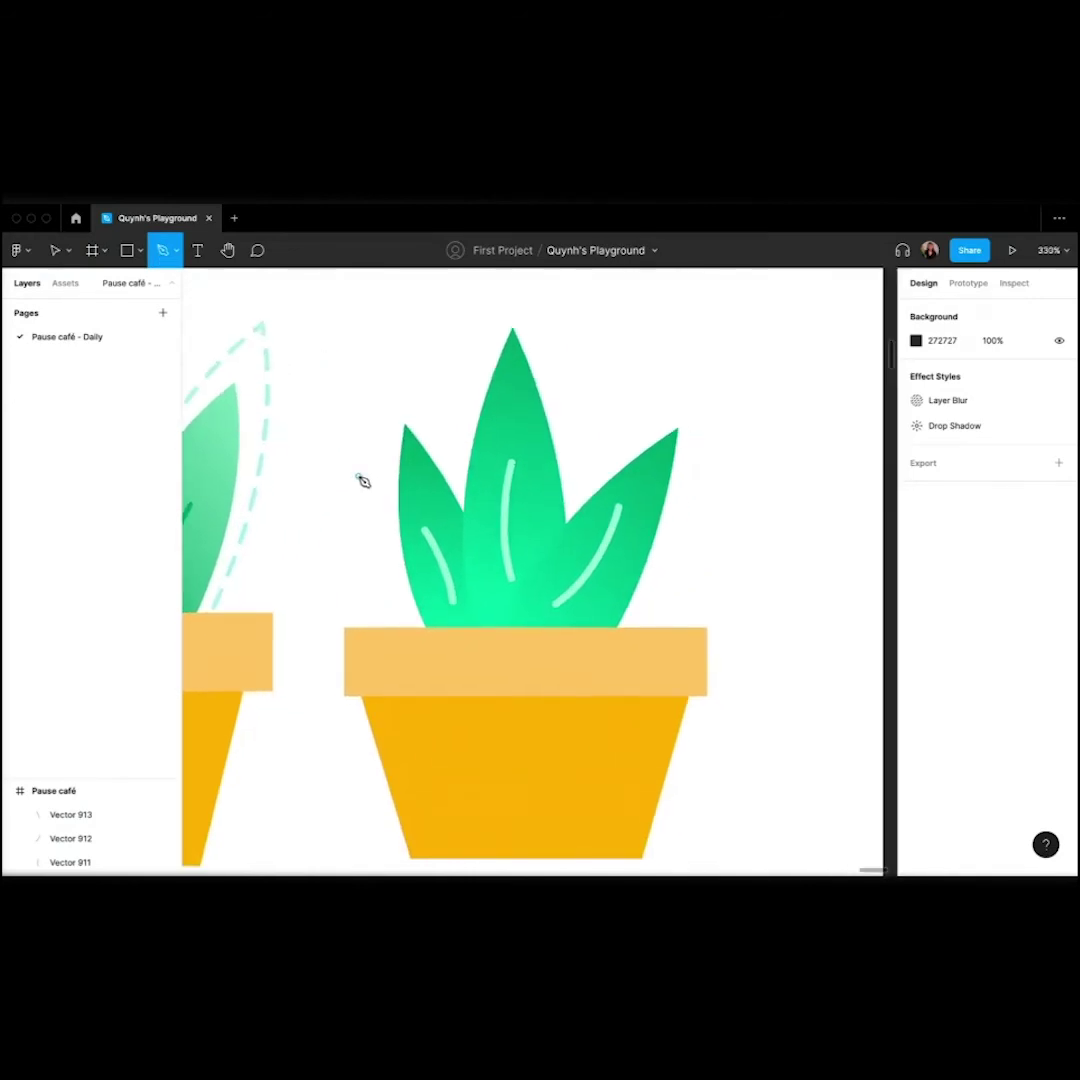
{"action": "left_click", "coordinate": [384, 591]}
{"action": "left_click_drag", "start_coordinate": [390, 398], "coordinate": [438, 311]}
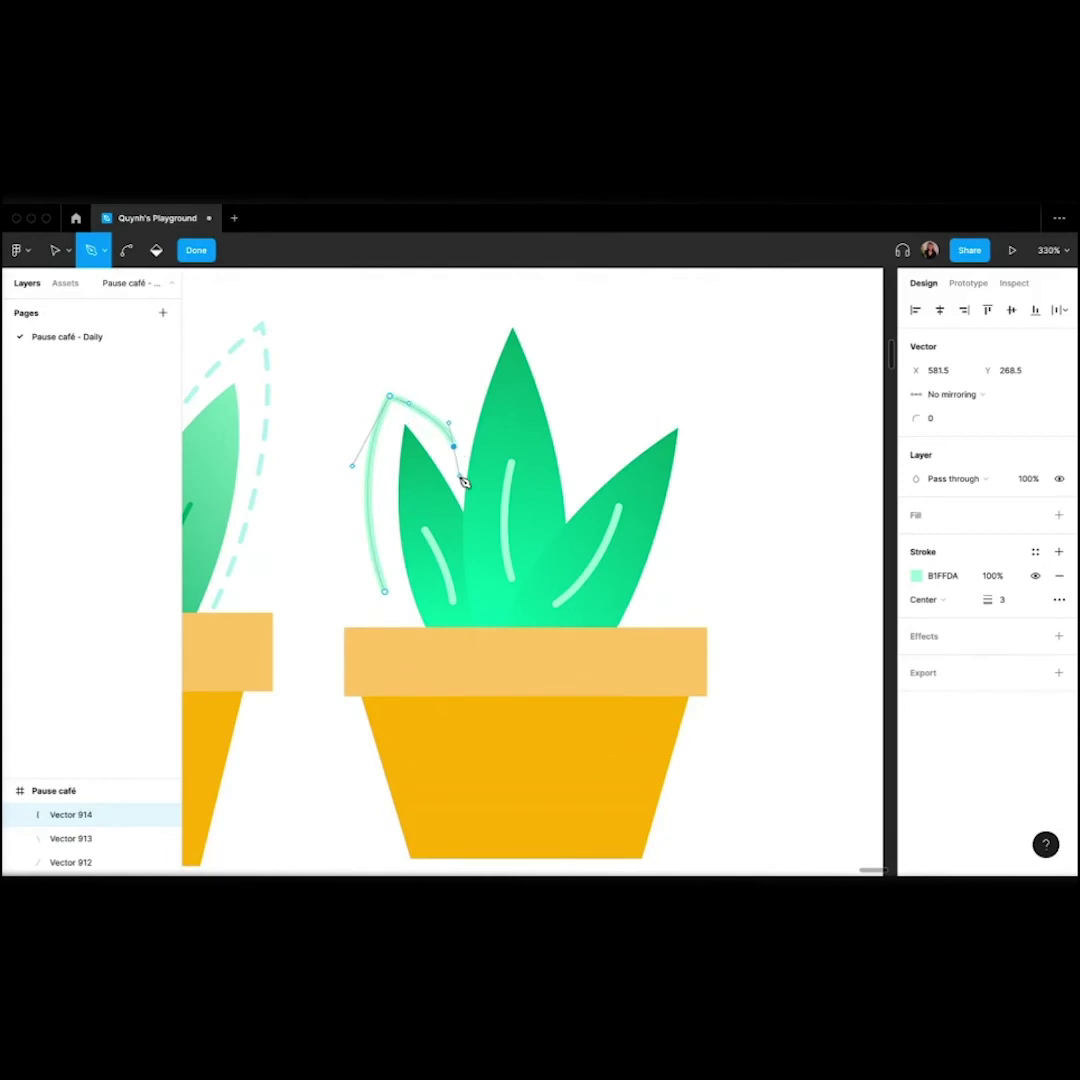
{"action": "key", "text": "Escape"}
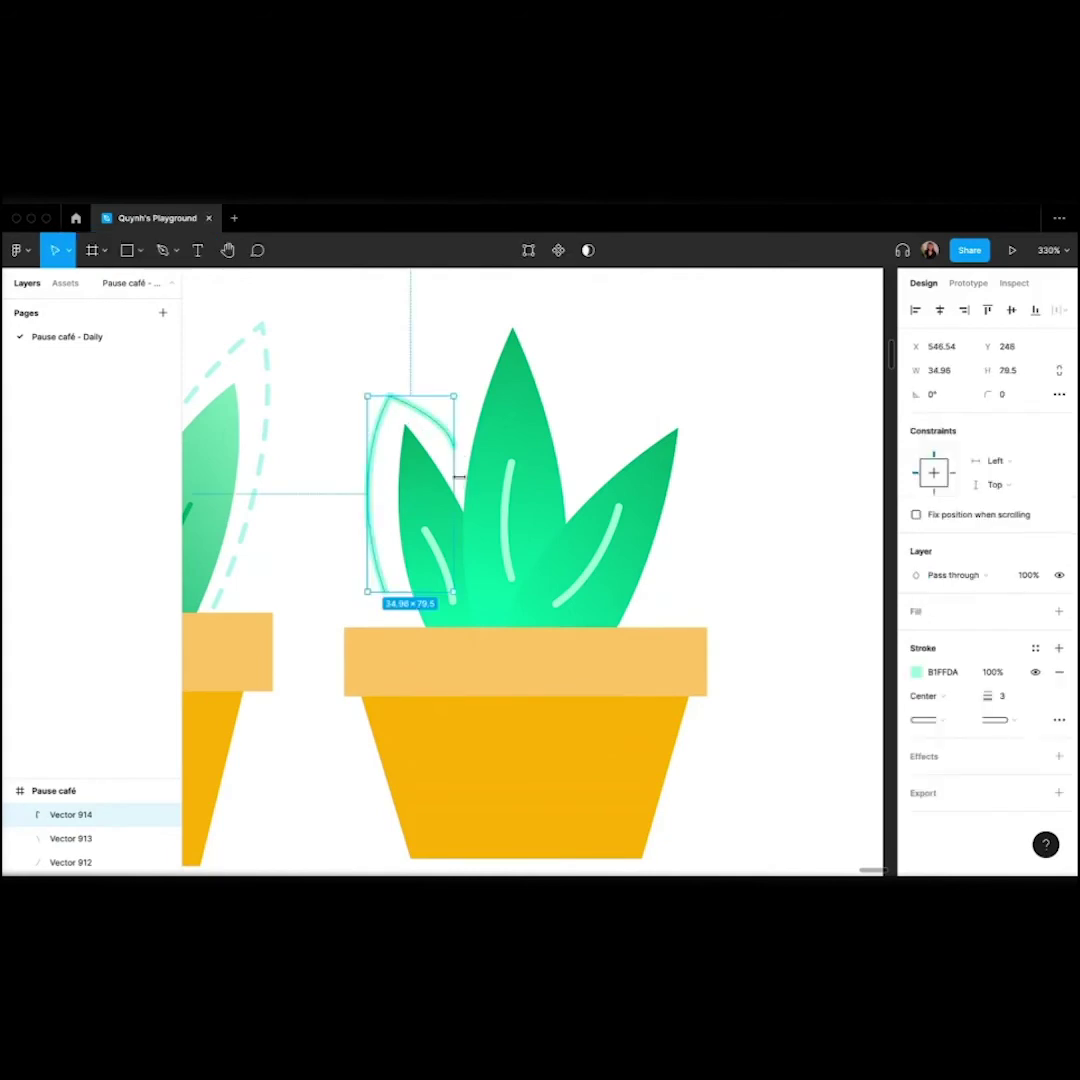
Change the left leaf outline's stroke style to Dash in the advanced stroke settings.
{"action": "left_click", "coordinate": [1003, 724]}
{"action": "left_click", "coordinate": [1005, 719]}
{"action": "left_click", "coordinate": [1058, 721]}
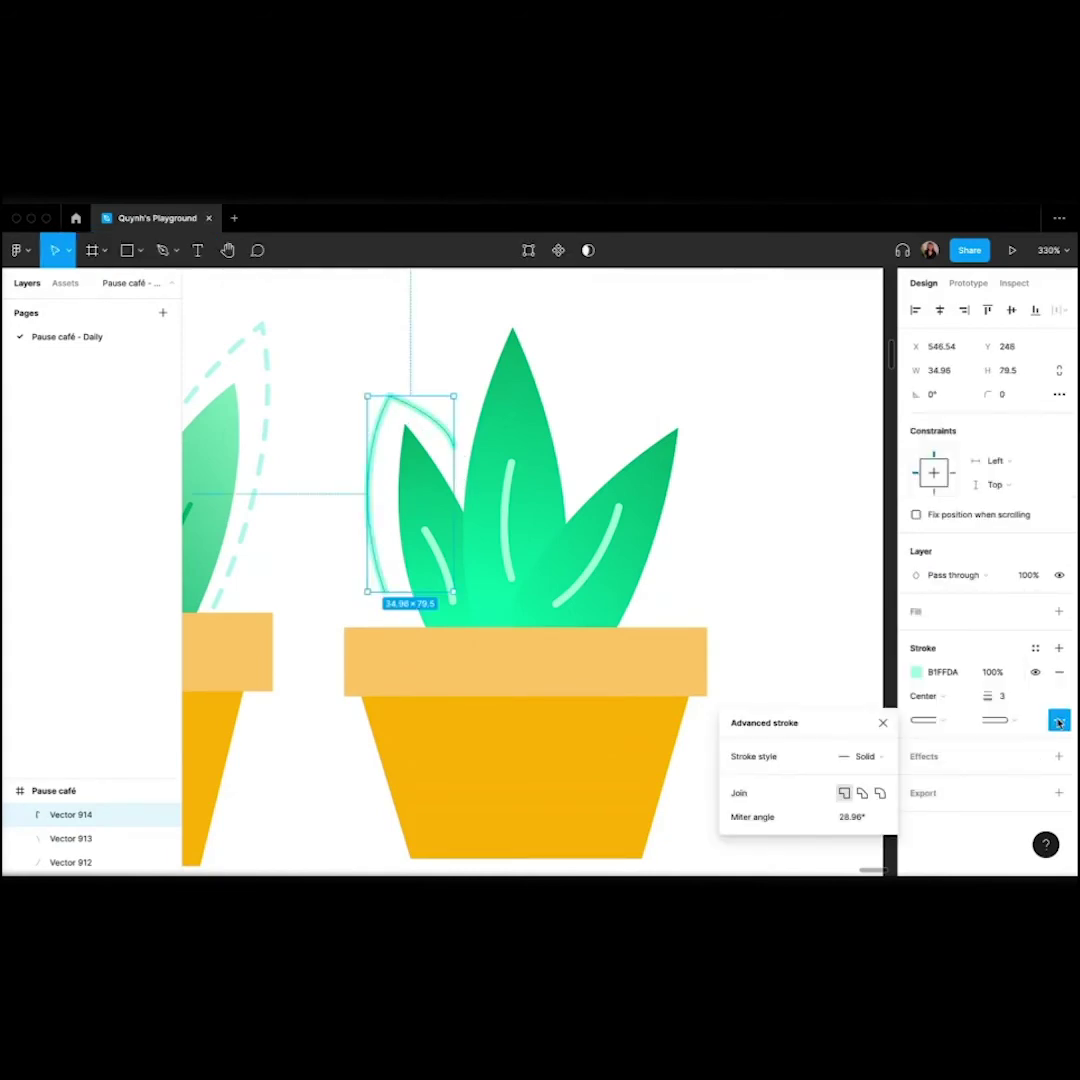
{"action": "left_click", "coordinate": [877, 758]}
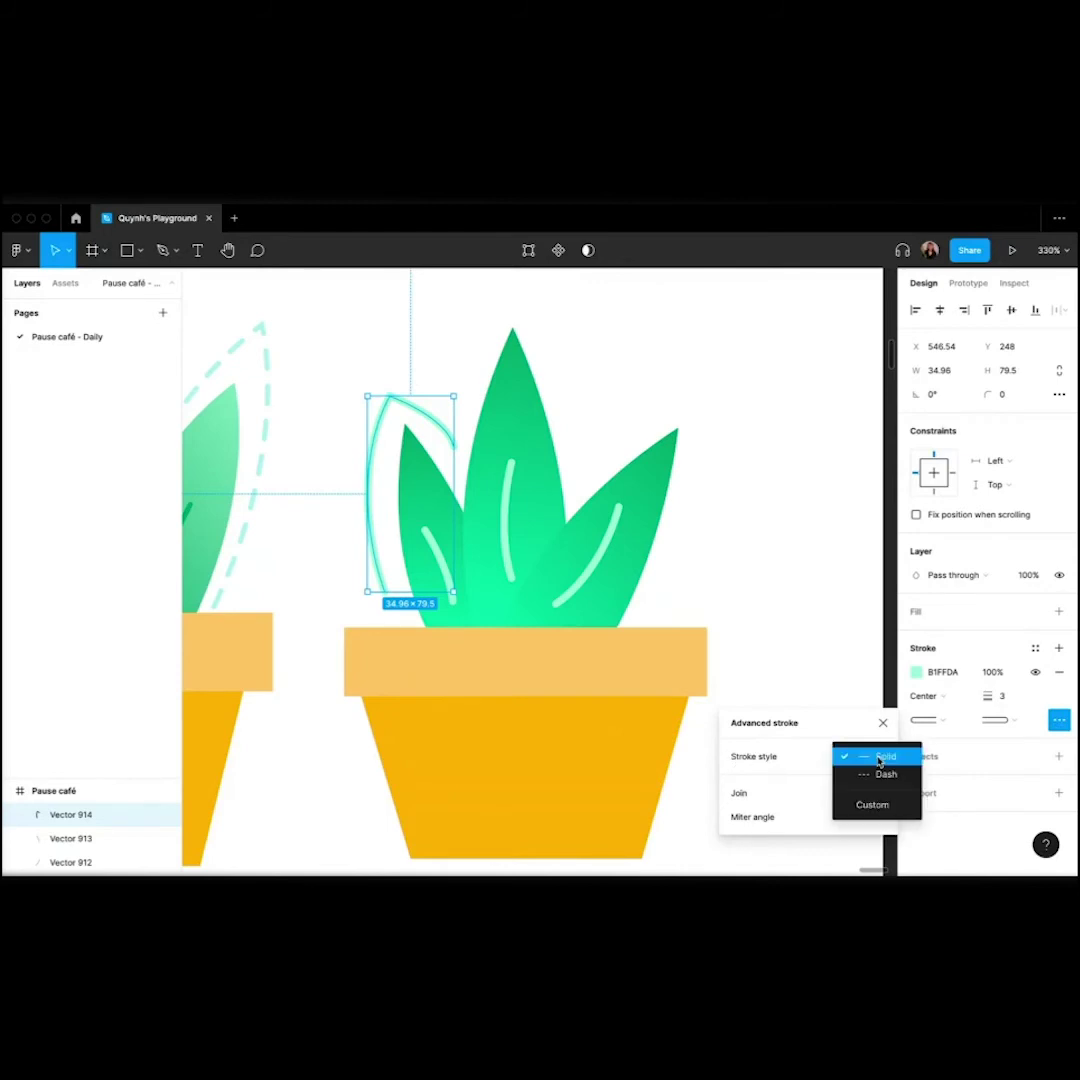
{"action": "left_click", "coordinate": [886, 773]}
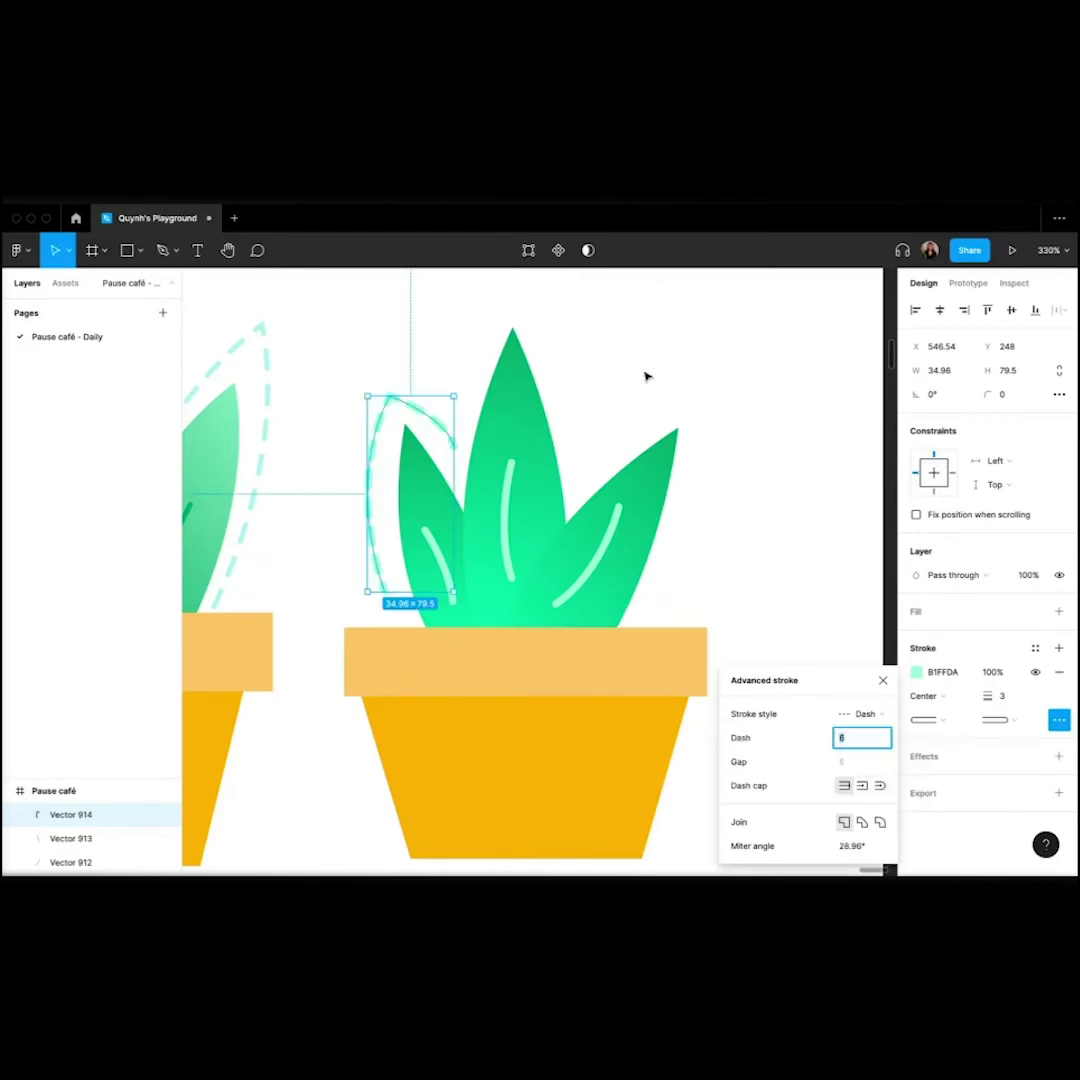
{"action": "left_click", "coordinate": [682, 374]}
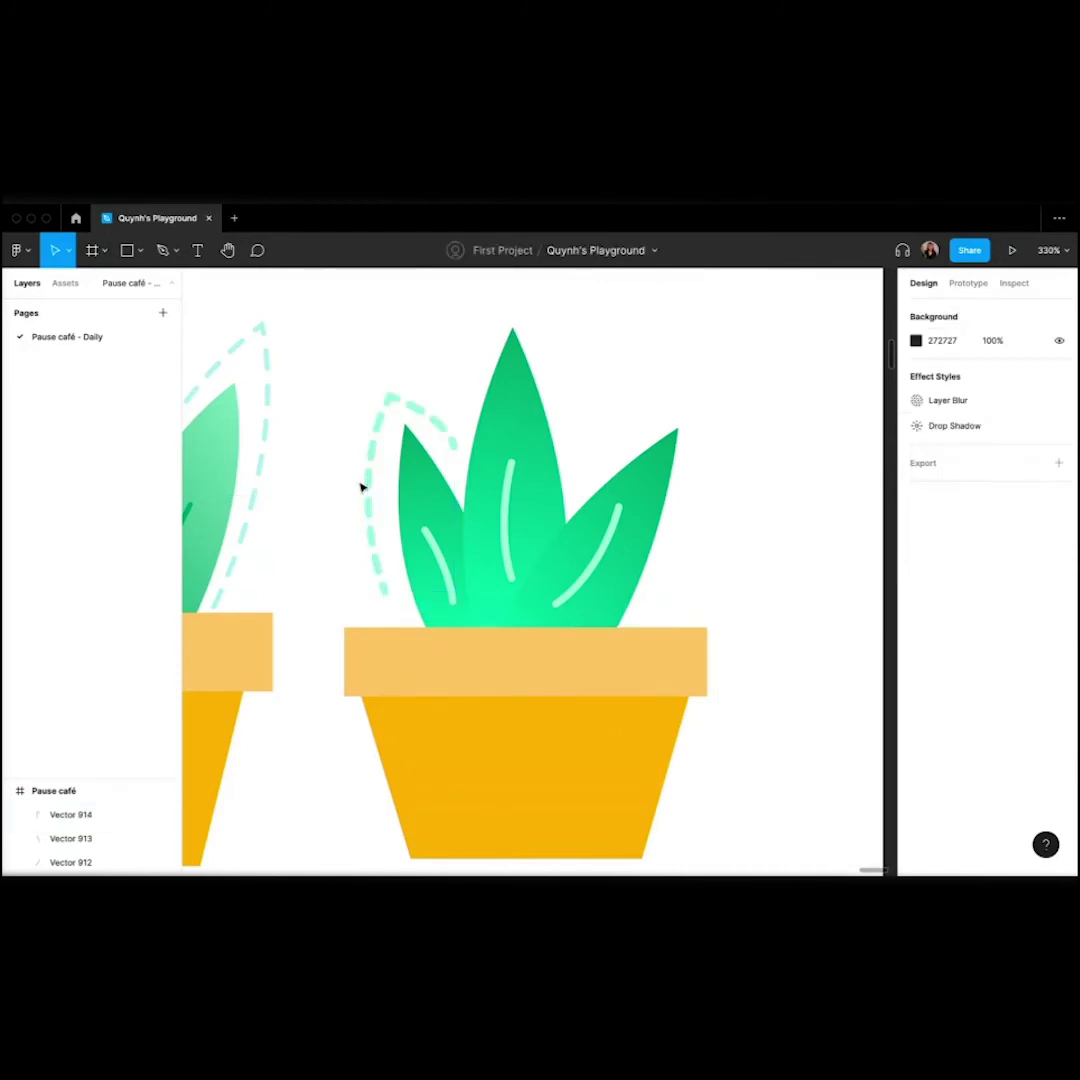
Reduce the dashed outline's stroke weight to 2.
{"action": "left_click", "coordinate": [372, 492]}
{"action": "left_click", "coordinate": [1010, 705]}
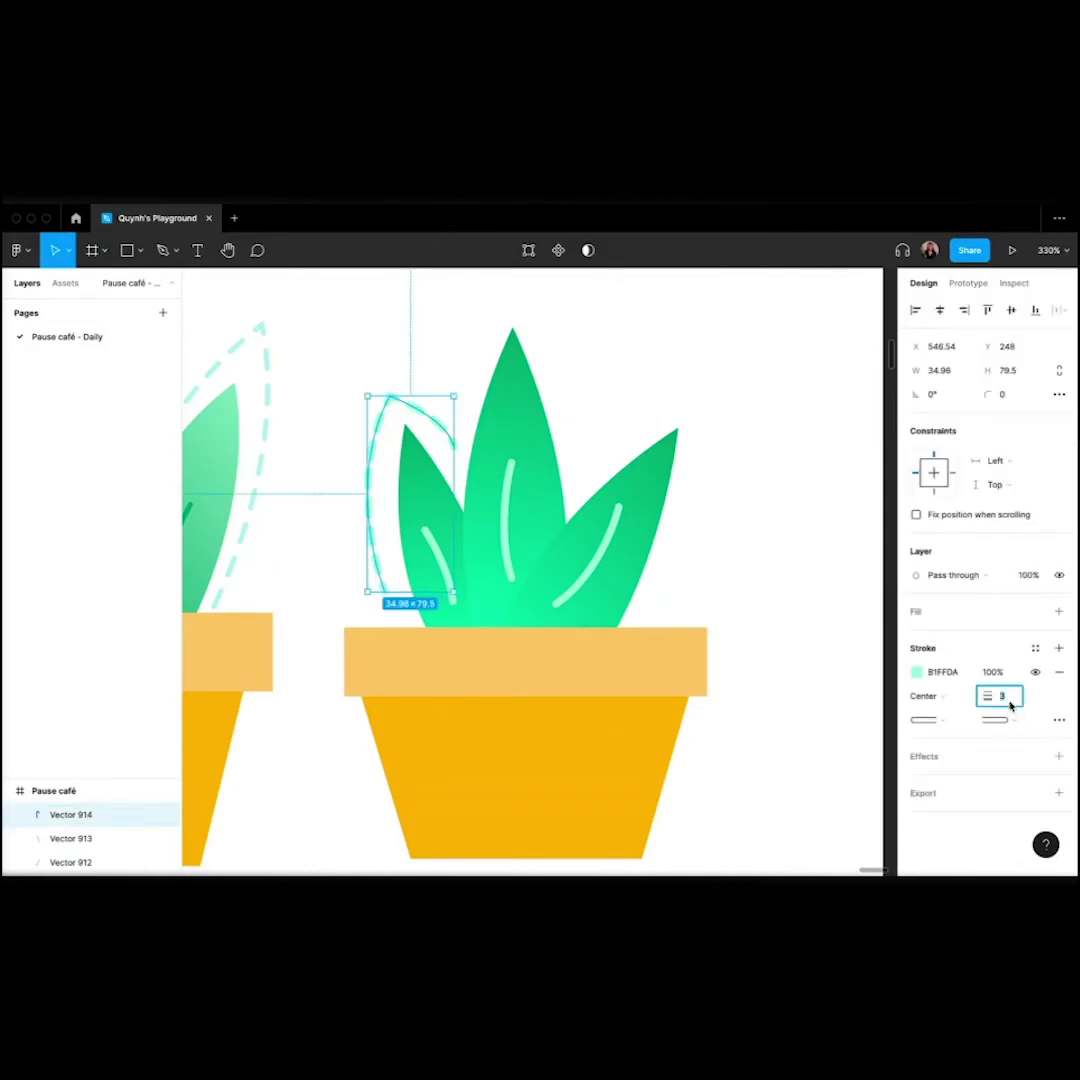
{"action": "type", "text": "2"}
{"action": "key", "text": "Return"}
Give the dashed outline round dash caps and a dash length of 10.
{"action": "left_click", "coordinate": [1058, 720]}
{"action": "left_click", "coordinate": [845, 738]}
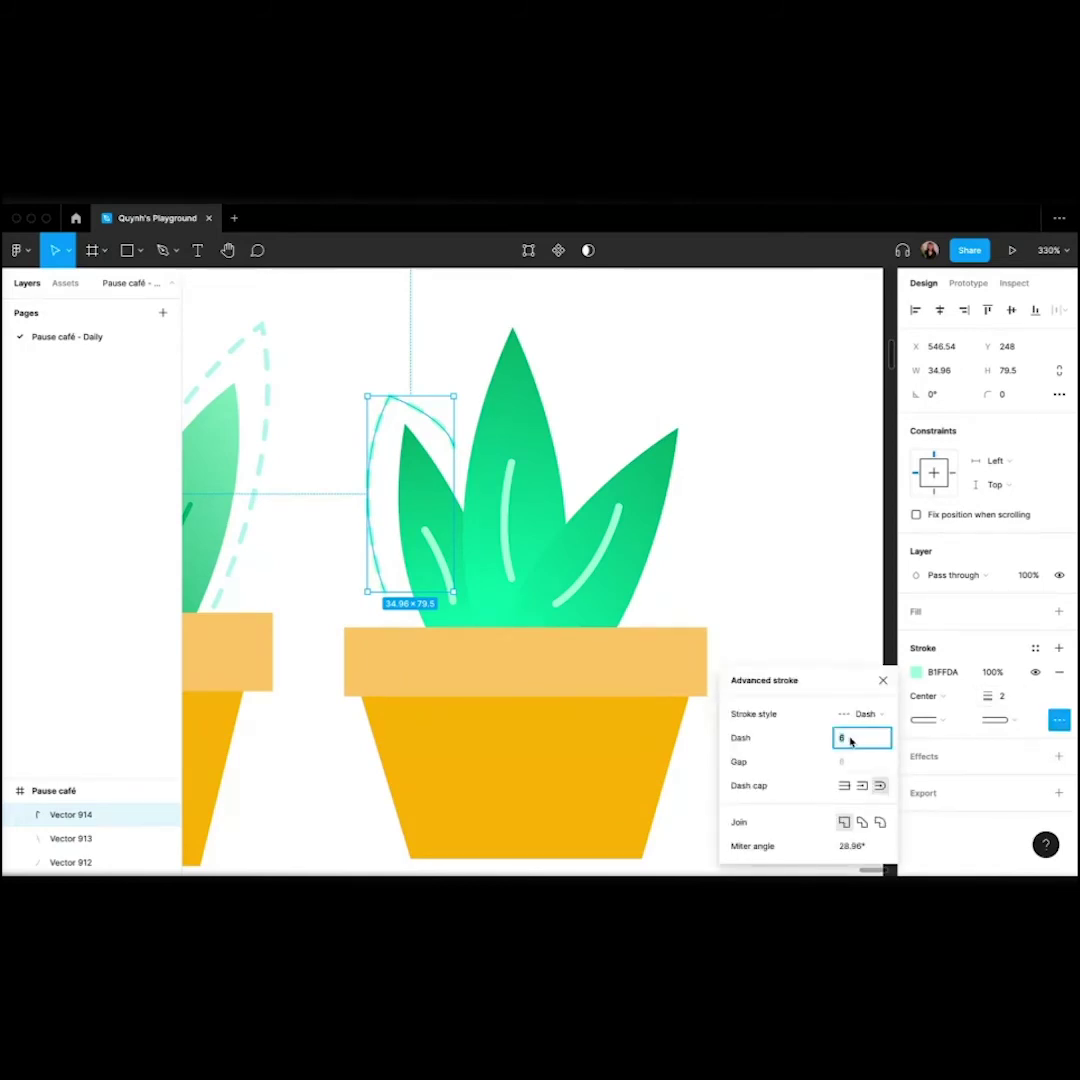
{"action": "type", "text": "10"}
{"action": "key", "text": "Return"}
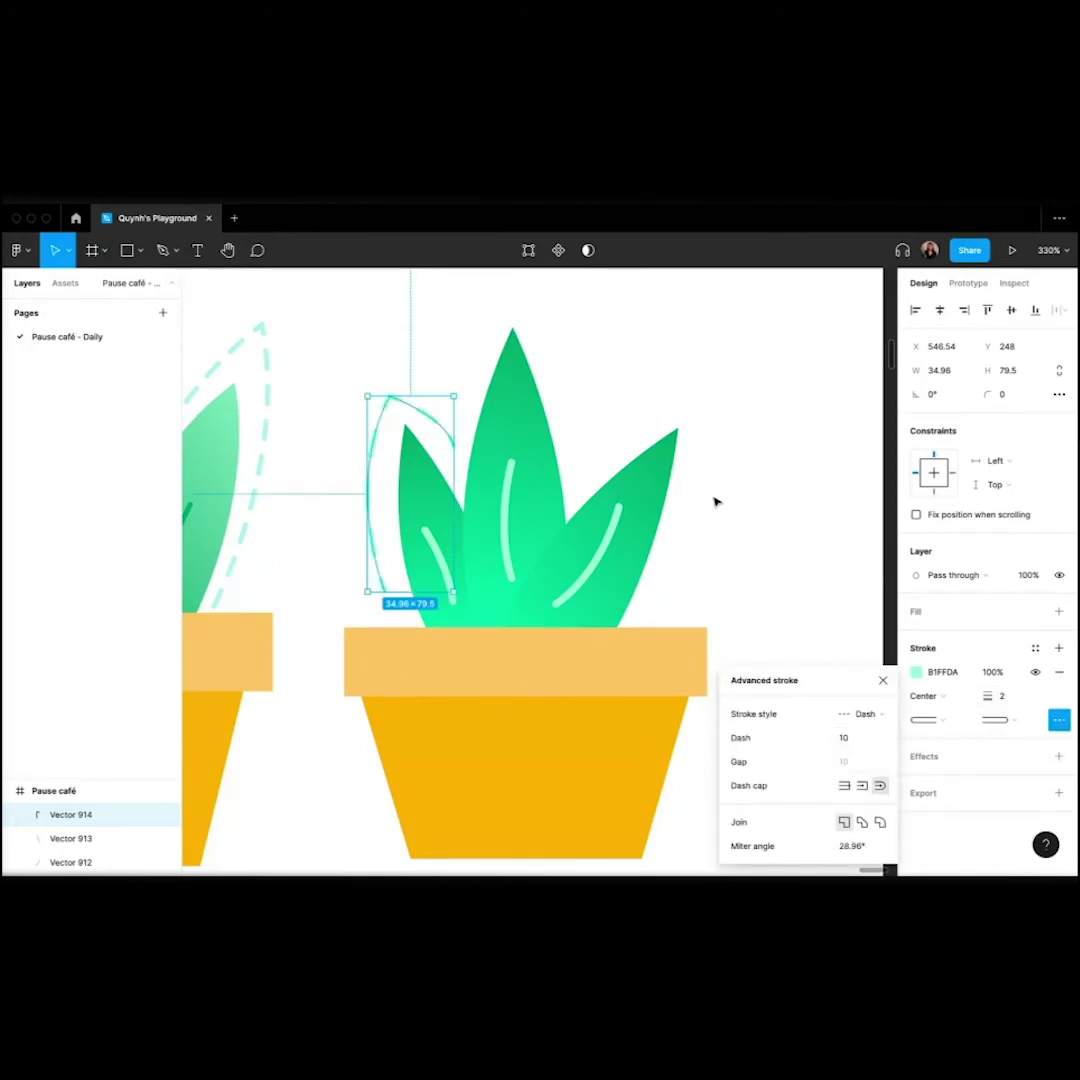
{"action": "left_click", "coordinate": [360, 443]}
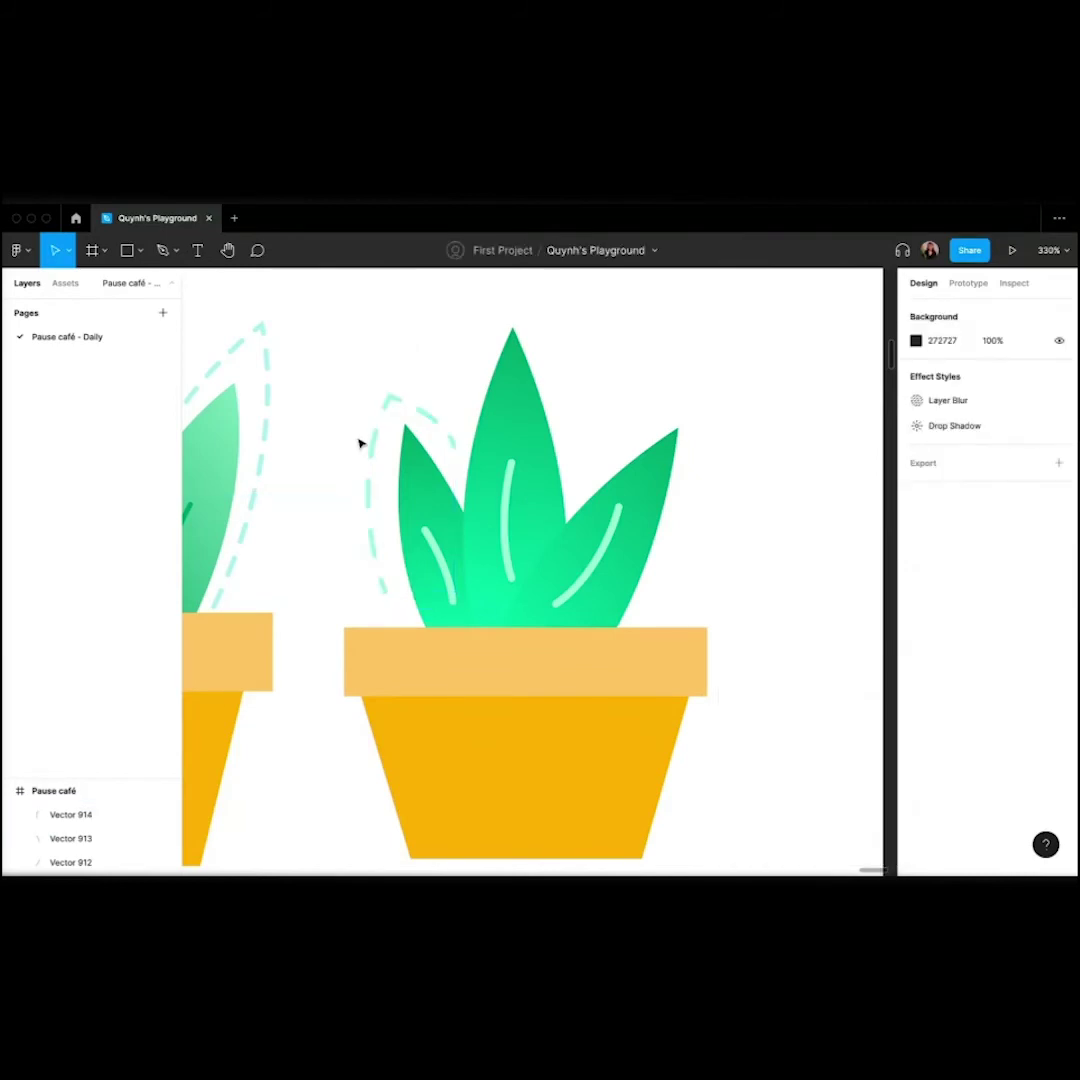
Compare the new plant with the original, and examine the potted plant on the "Casser la tangente" slide.
{"action": "scroll", "coordinate": [482, 427], "scroll_direction": "down", "scroll_amount": 10}
{"action": "scroll", "coordinate": [482, 427], "scroll_direction": "up", "scroll_amount": 2}
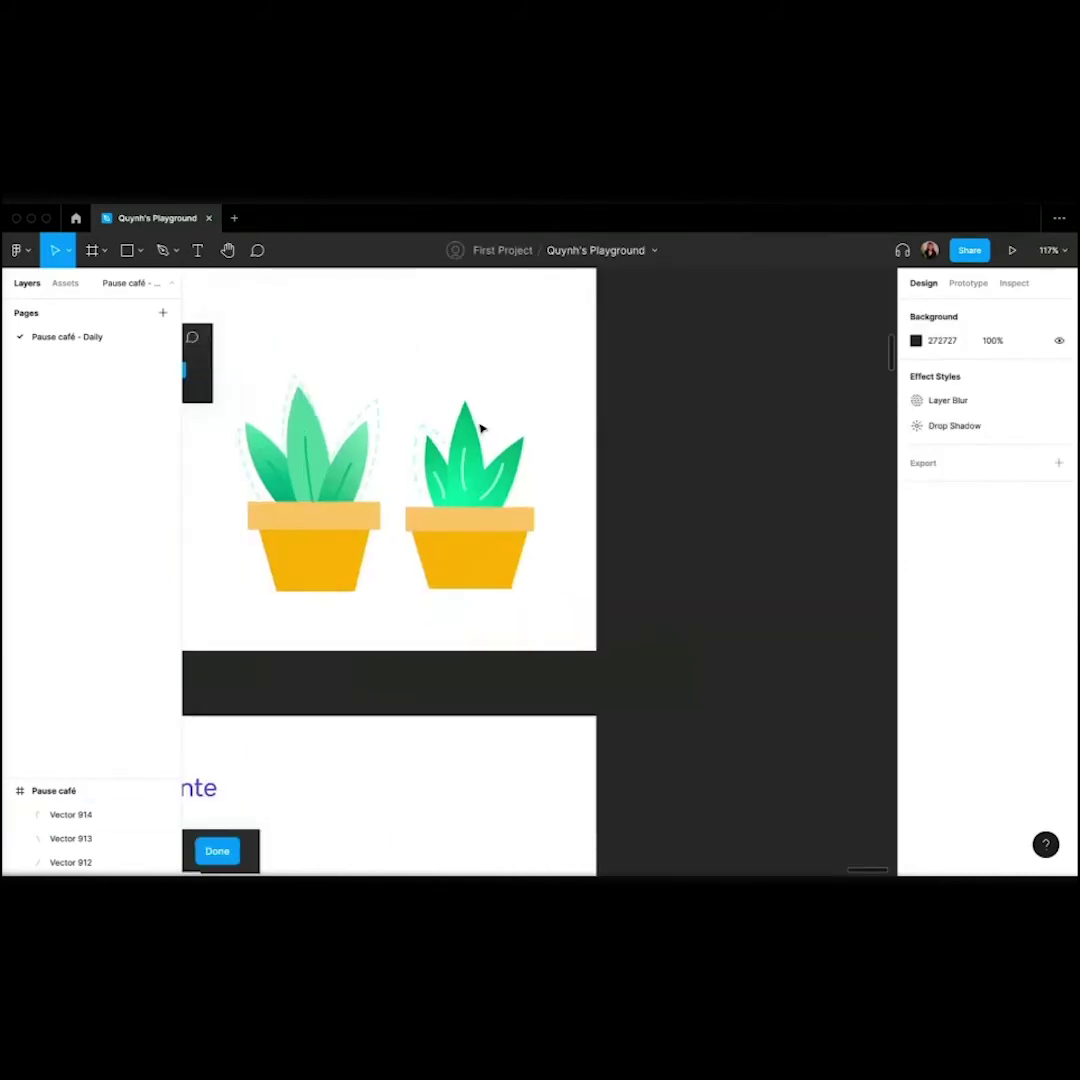
{"action": "scroll", "coordinate": [482, 429], "scroll_direction": "down", "scroll_amount": 5}
{"action": "scroll", "coordinate": [437, 428], "scroll_direction": "up", "scroll_amount": 5}
{"action": "scroll", "coordinate": [571, 504], "scroll_direction": "up", "scroll_amount": 7}
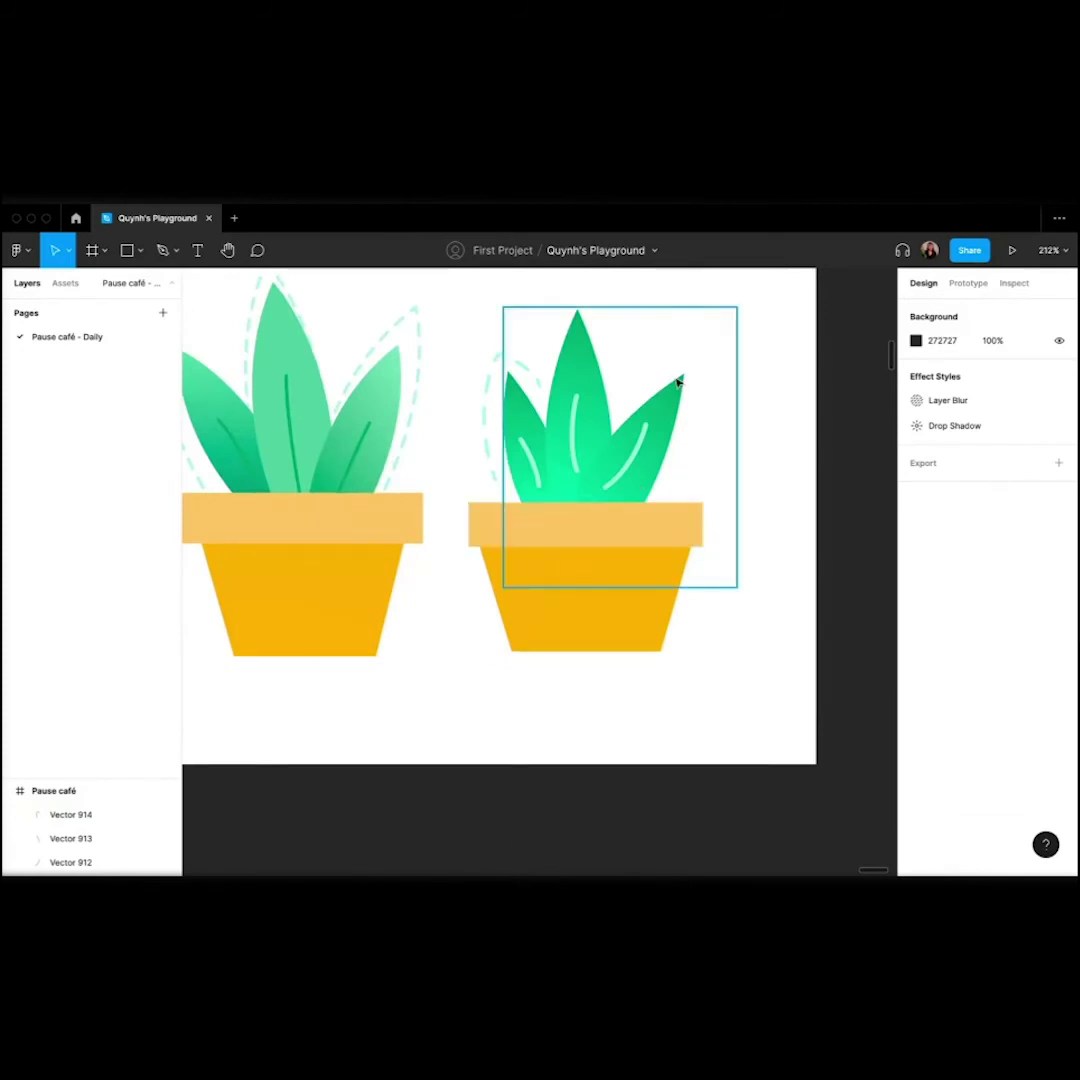
{"action": "scroll", "coordinate": [689, 420], "scroll_direction": "down", "scroll_amount": 7}
{"action": "scroll", "coordinate": [660, 568], "scroll_direction": "down", "scroll_amount": 2}
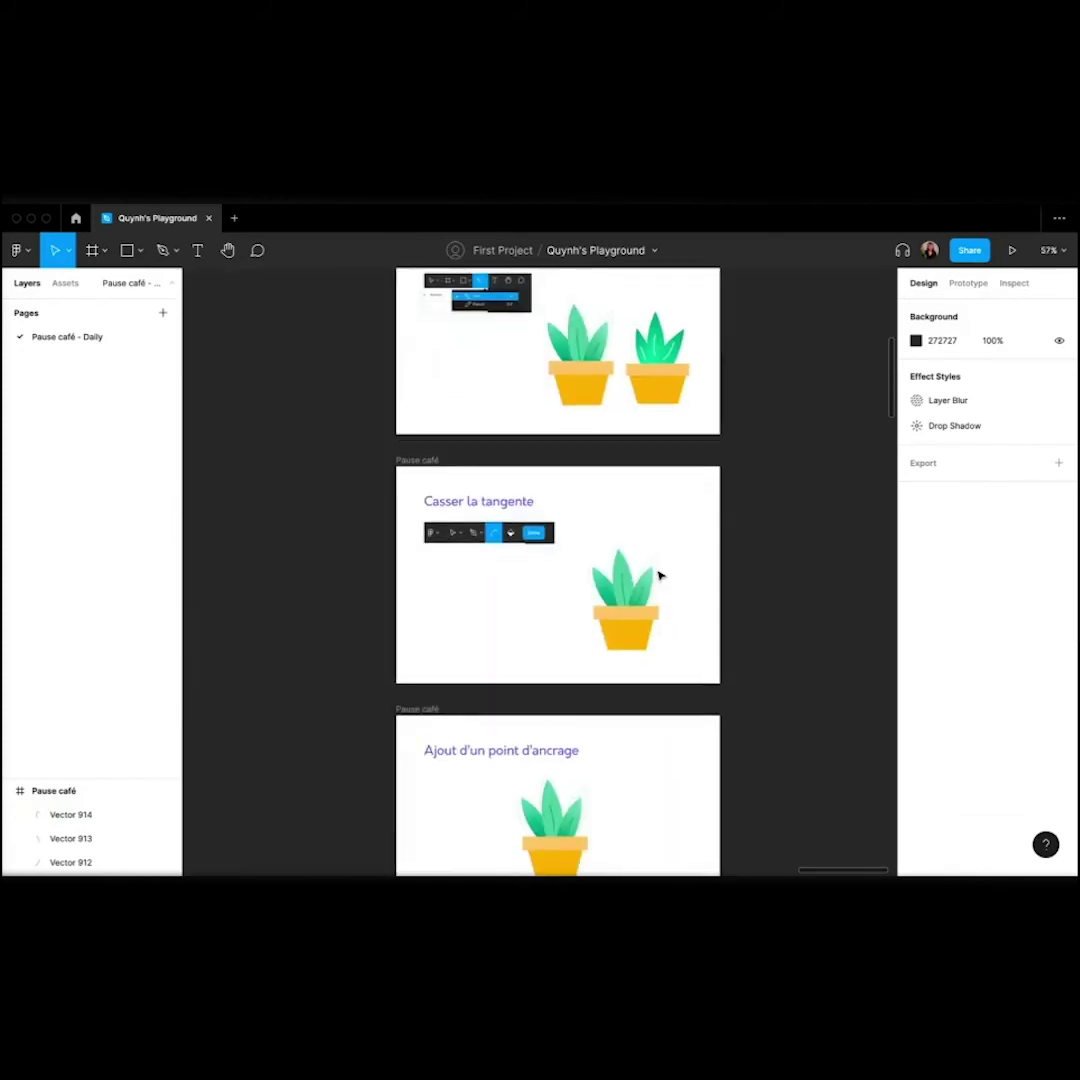
{"action": "scroll", "coordinate": [648, 622], "scroll_direction": "up", "scroll_amount": 5}
{"action": "scroll", "coordinate": [506, 603], "scroll_direction": "right", "scroll_amount": 1}
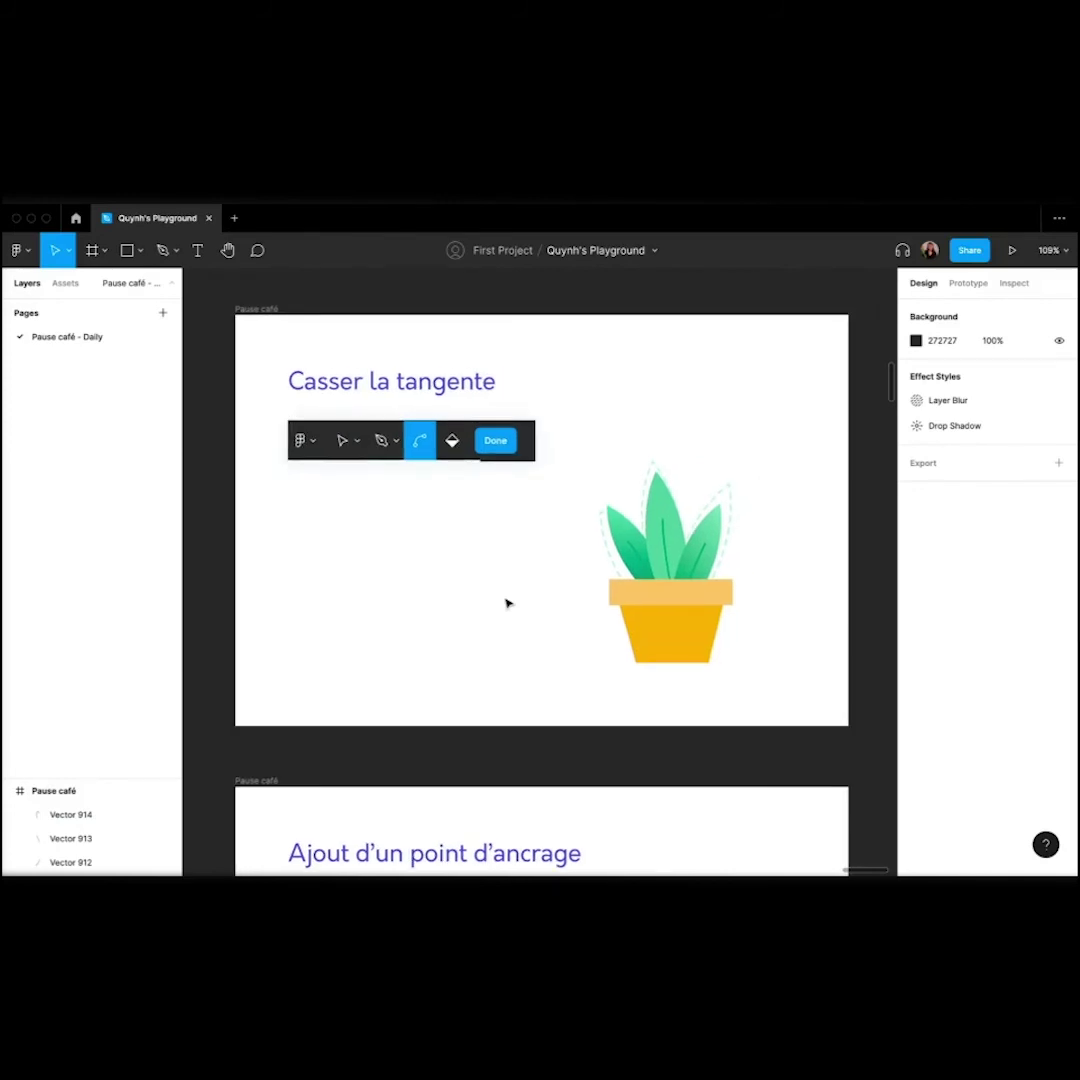
{"action": "scroll", "coordinate": [704, 540], "scroll_direction": "up", "scroll_amount": 4}
{"action": "scroll", "coordinate": [704, 540], "scroll_direction": "right", "scroll_amount": 2}
{"action": "scroll", "coordinate": [704, 540], "scroll_direction": "down", "scroll_amount": 1}
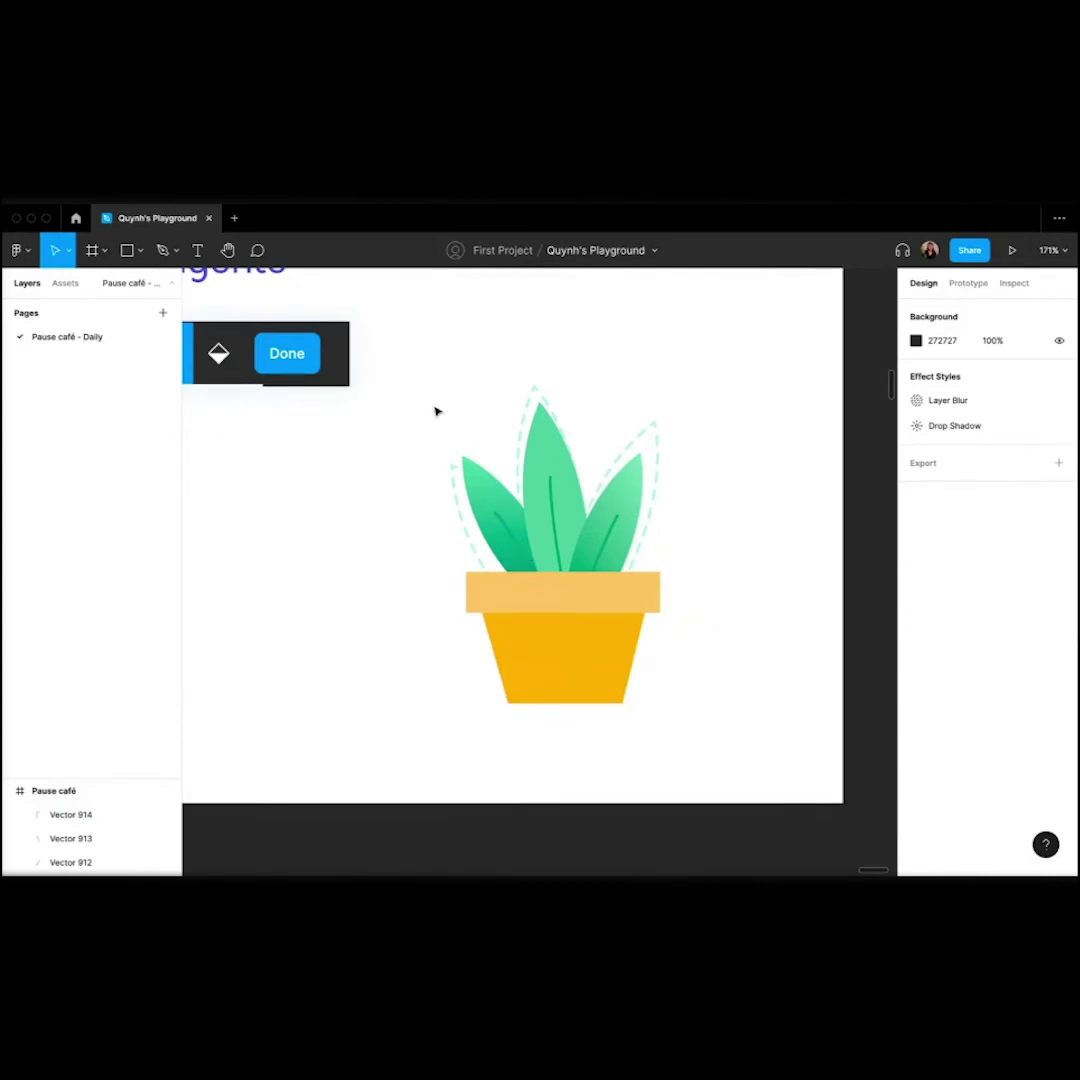
{"action": "scroll", "coordinate": [436, 411], "scroll_direction": "up", "scroll_amount": 1}
{"action": "scroll", "coordinate": [436, 411], "scroll_direction": "left", "scroll_amount": 1}
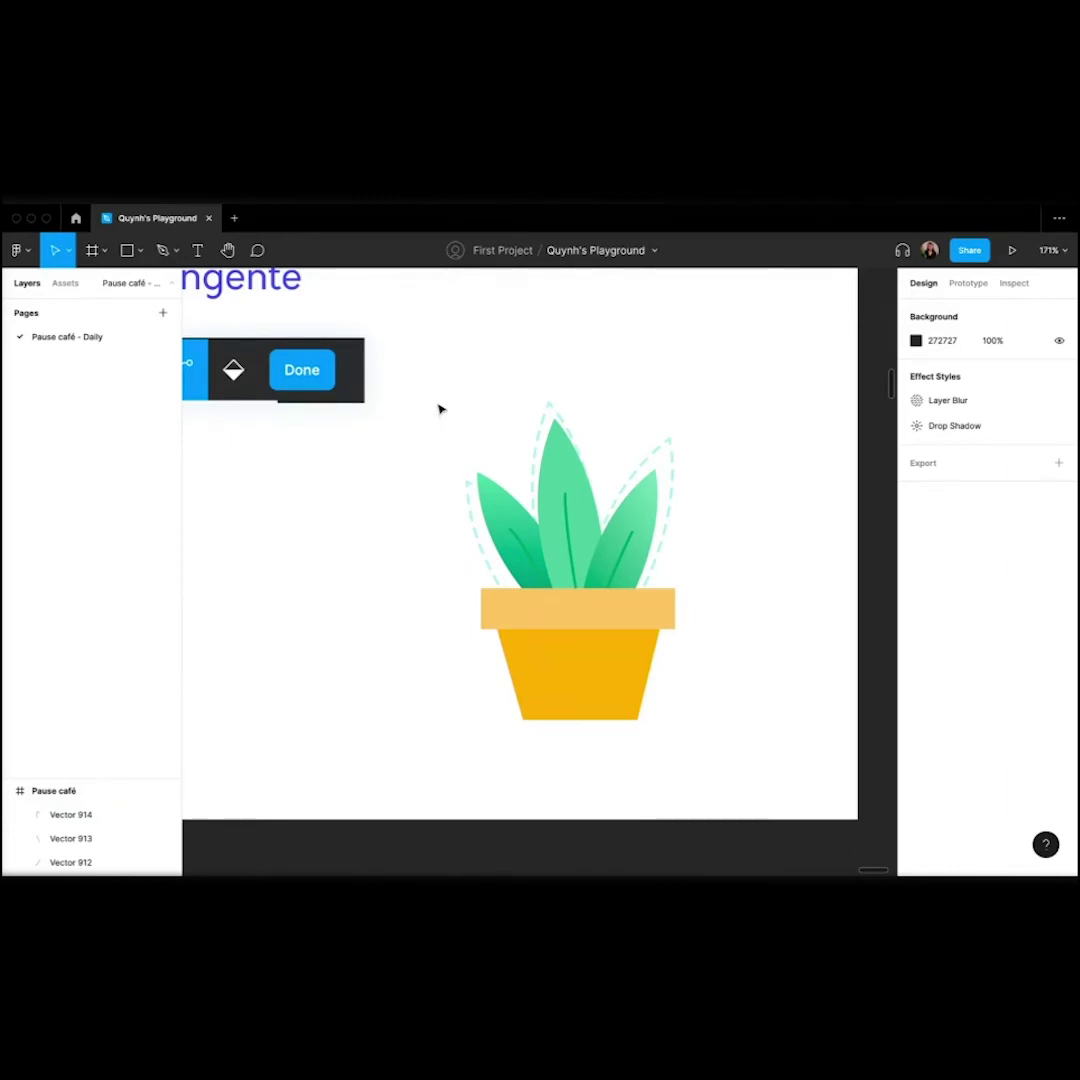
Move the whole potted plant on the "Casser la tangente" slide slightly to the left, keeping its height on the slide.
{"action": "left_click_drag", "start_coordinate": [440, 409], "coordinate": [682, 750]}
{"action": "left_click_drag", "start_coordinate": [620, 692], "coordinate": [587, 693]}
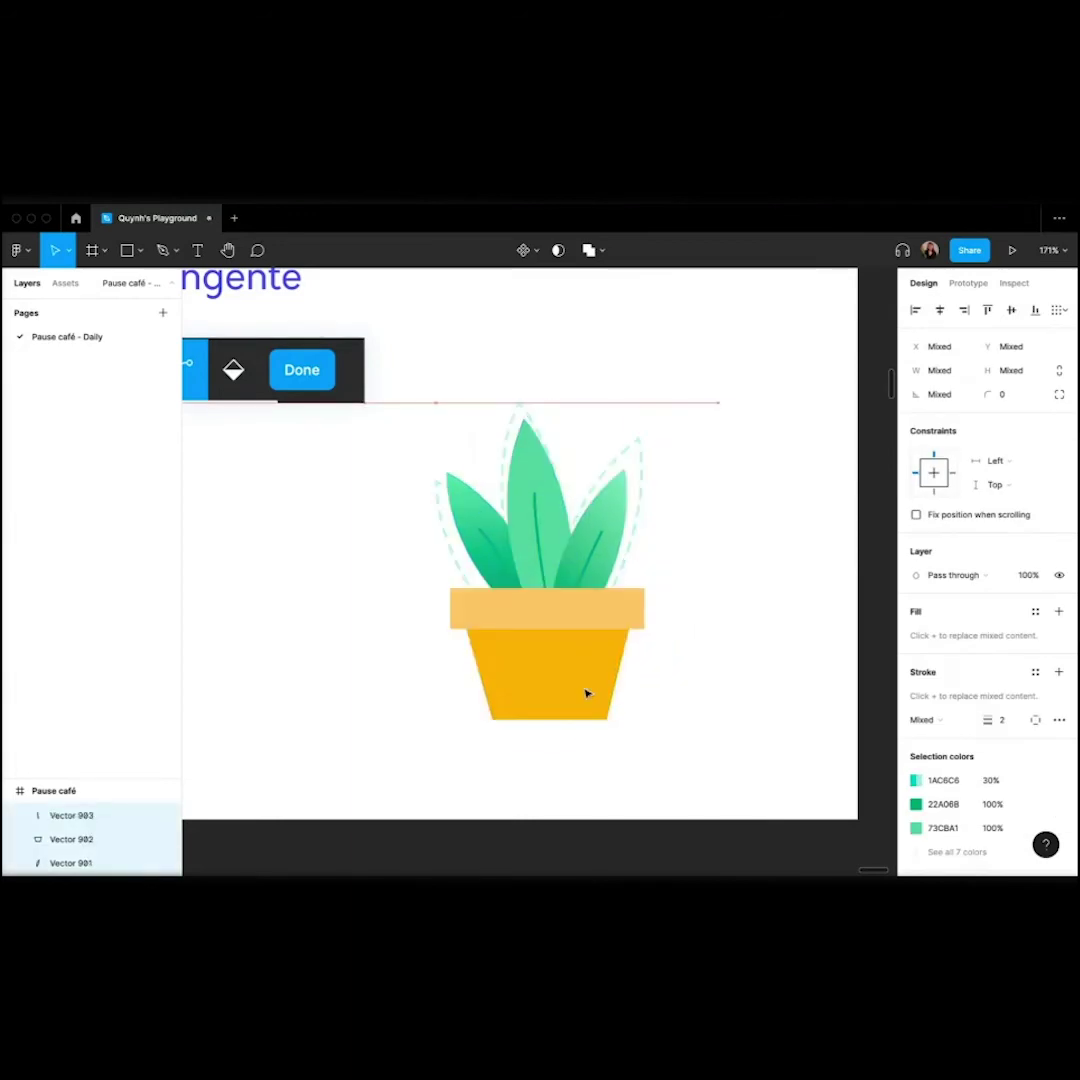
{"action": "left_click", "coordinate": [381, 641]}
{"action": "scroll", "coordinate": [361, 511], "scroll_direction": "down", "scroll_amount": 5}
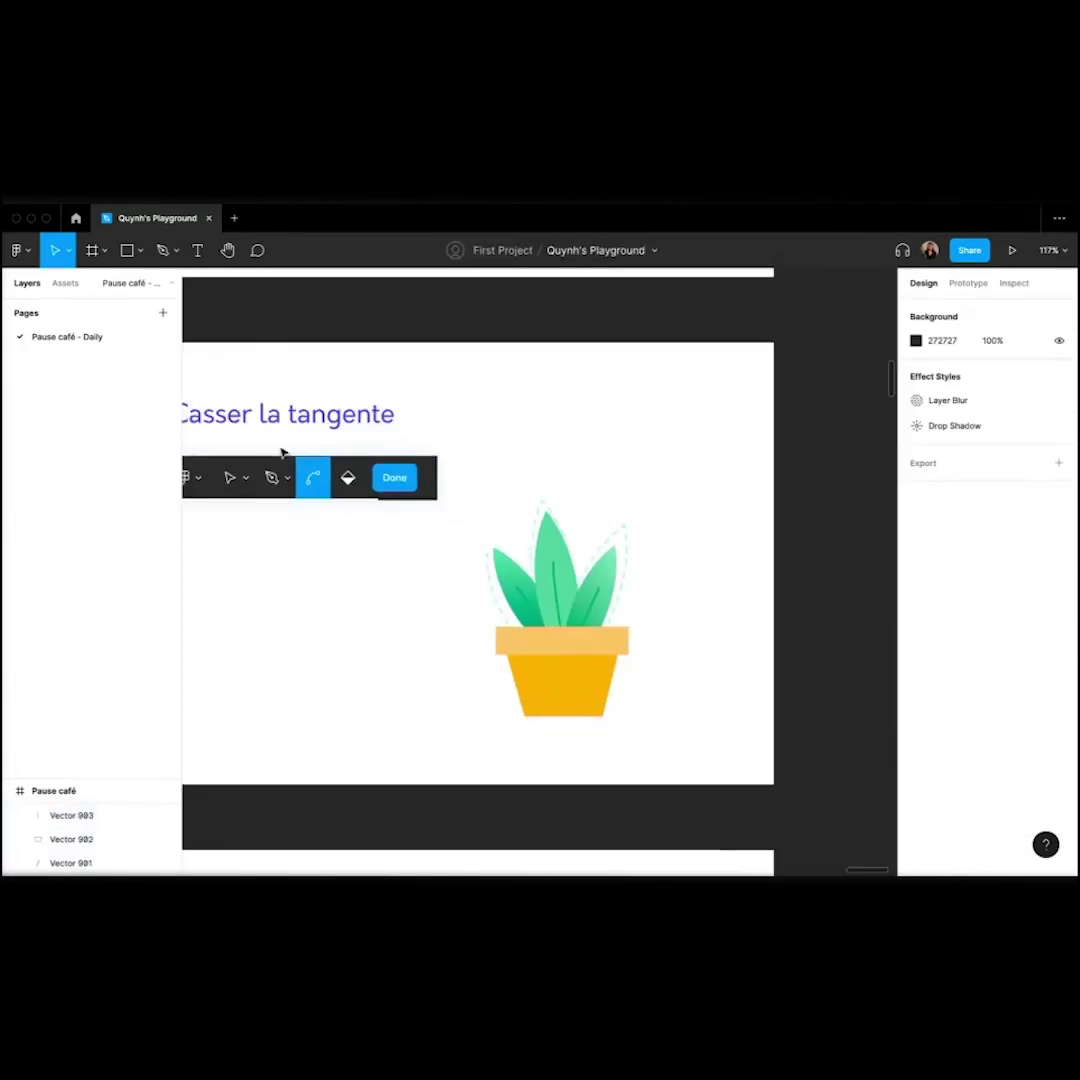
{"action": "scroll", "coordinate": [440, 535], "scroll_direction": "down", "scroll_amount": 1}
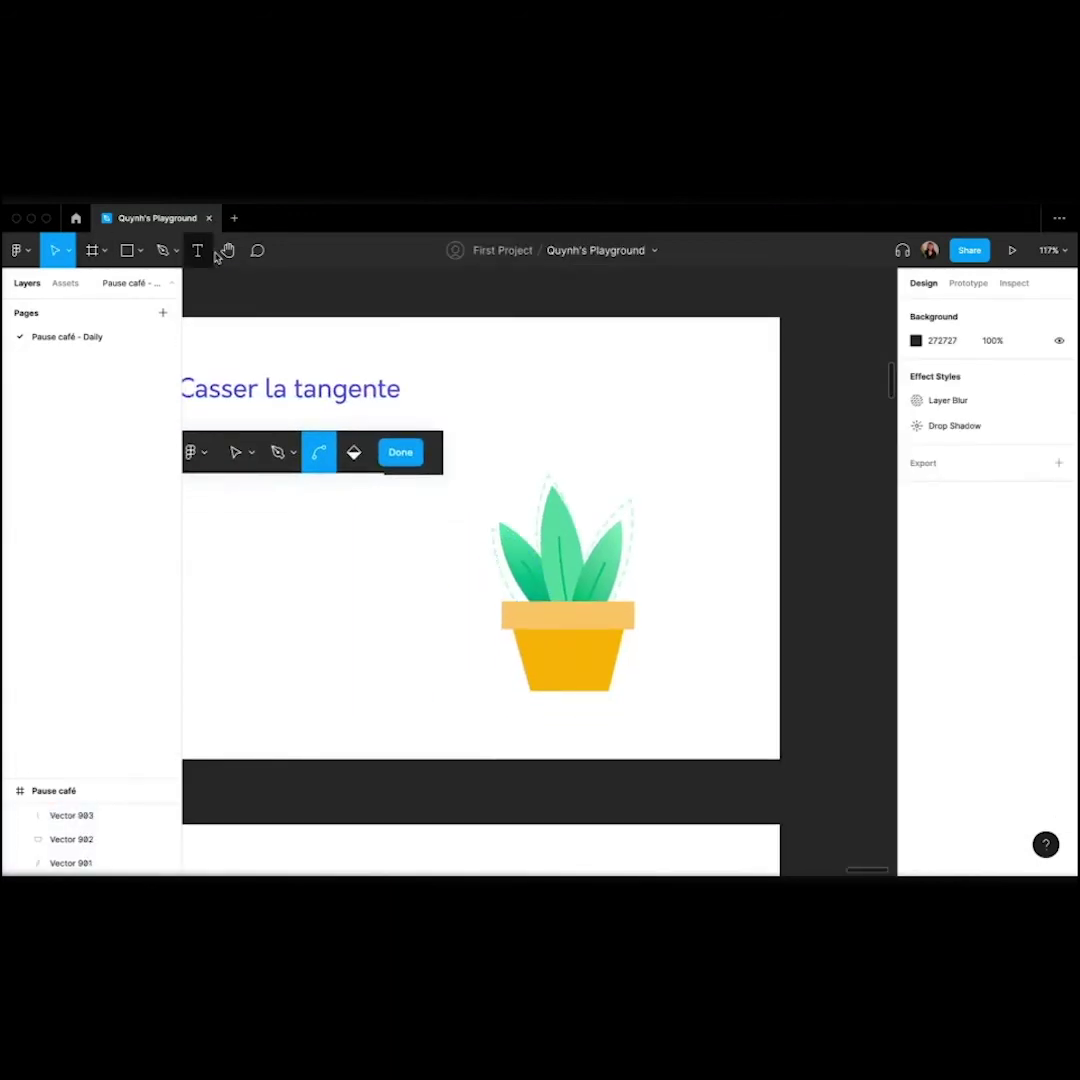
Edit the orange pot body's vector and use the Bend tool to pull mirrored curve handles from its lower-left anchor point.
{"action": "scroll", "coordinate": [594, 685], "scroll_direction": "up", "scroll_amount": 5}
{"action": "left_click", "coordinate": [547, 673]}
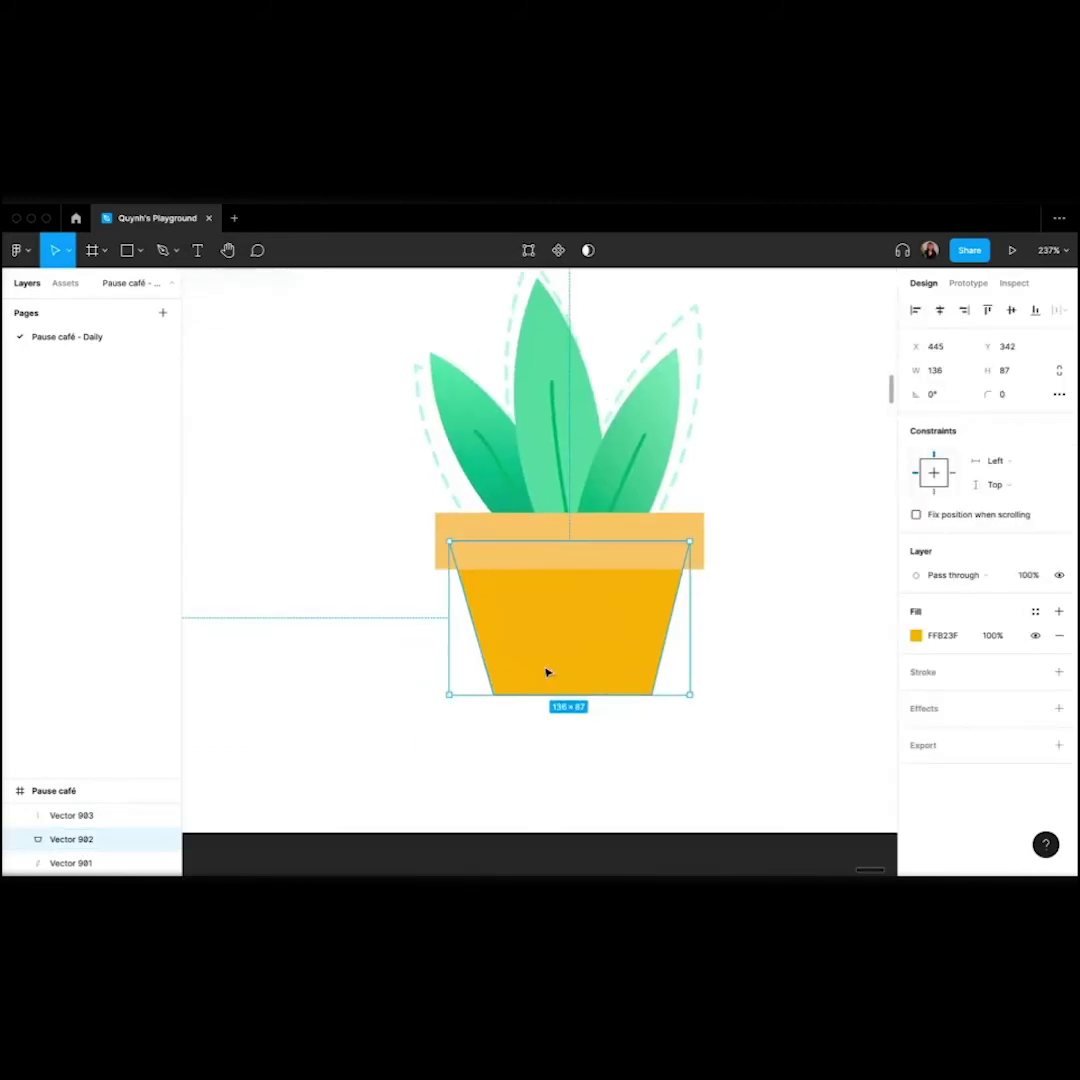
{"action": "double_click", "coordinate": [550, 644]}
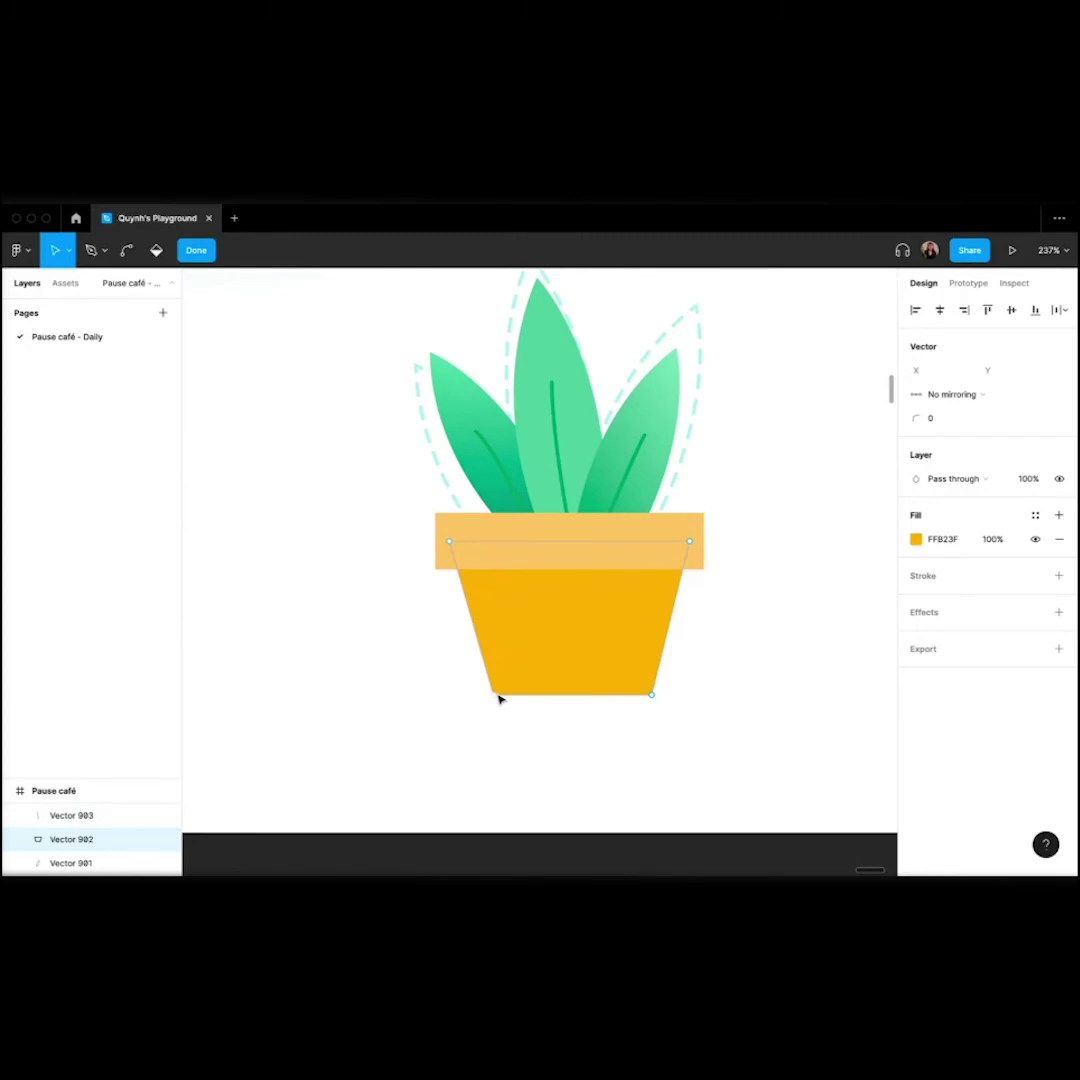
{"action": "left_click", "coordinate": [129, 251]}
{"action": "scroll", "coordinate": [484, 733], "scroll_direction": "up", "scroll_amount": 5}
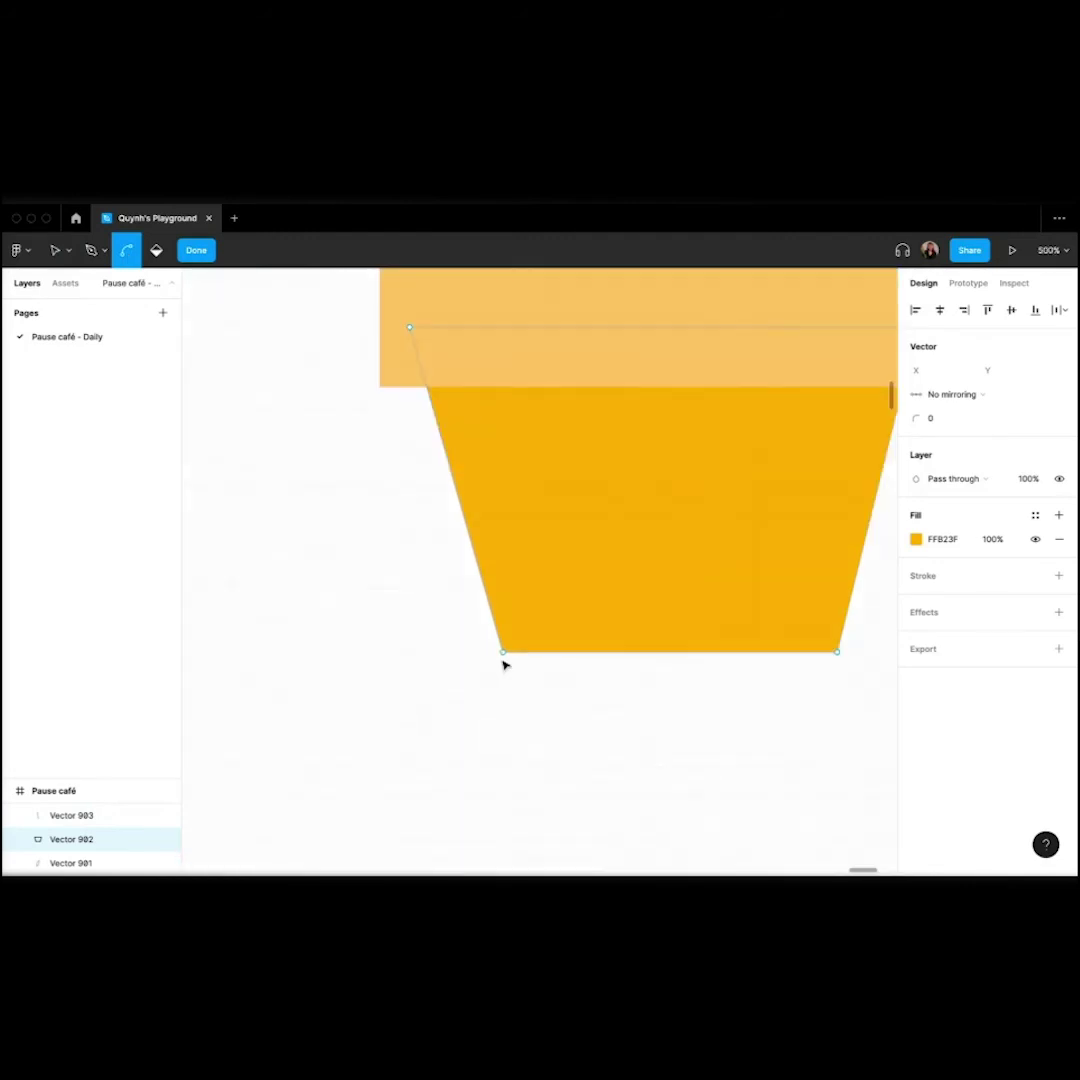
{"action": "left_click_drag", "start_coordinate": [503, 653], "coordinate": [506, 663]}
{"action": "scroll", "coordinate": [506, 663], "scroll_direction": "down", "scroll_amount": 6}
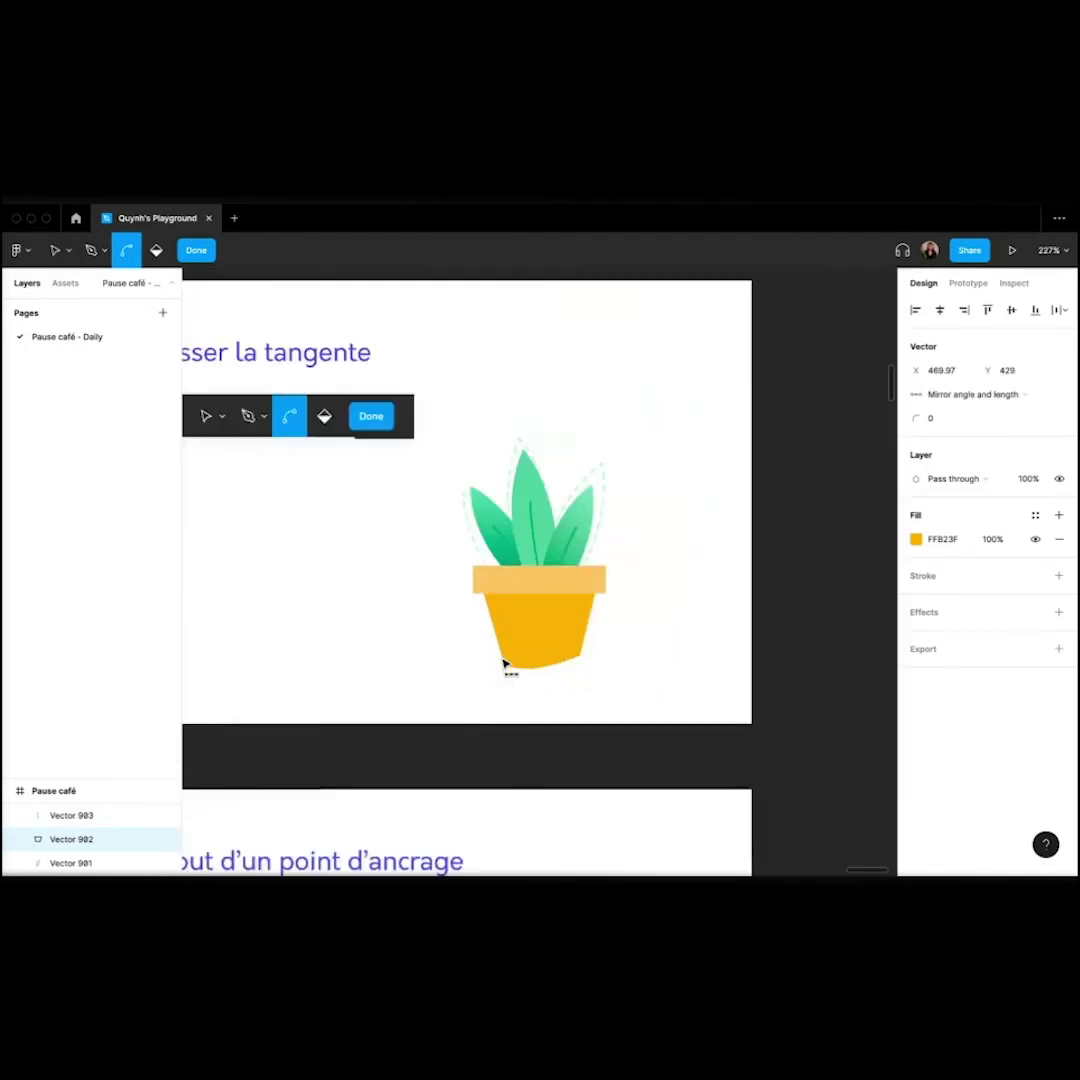
Realign the lower-left anchor's handles horizontally so the pot's base is flat and its left side curves smoothly into it.
{"action": "scroll", "coordinate": [506, 663], "scroll_direction": "up", "scroll_amount": 4}
{"action": "left_click", "coordinate": [502, 654]}
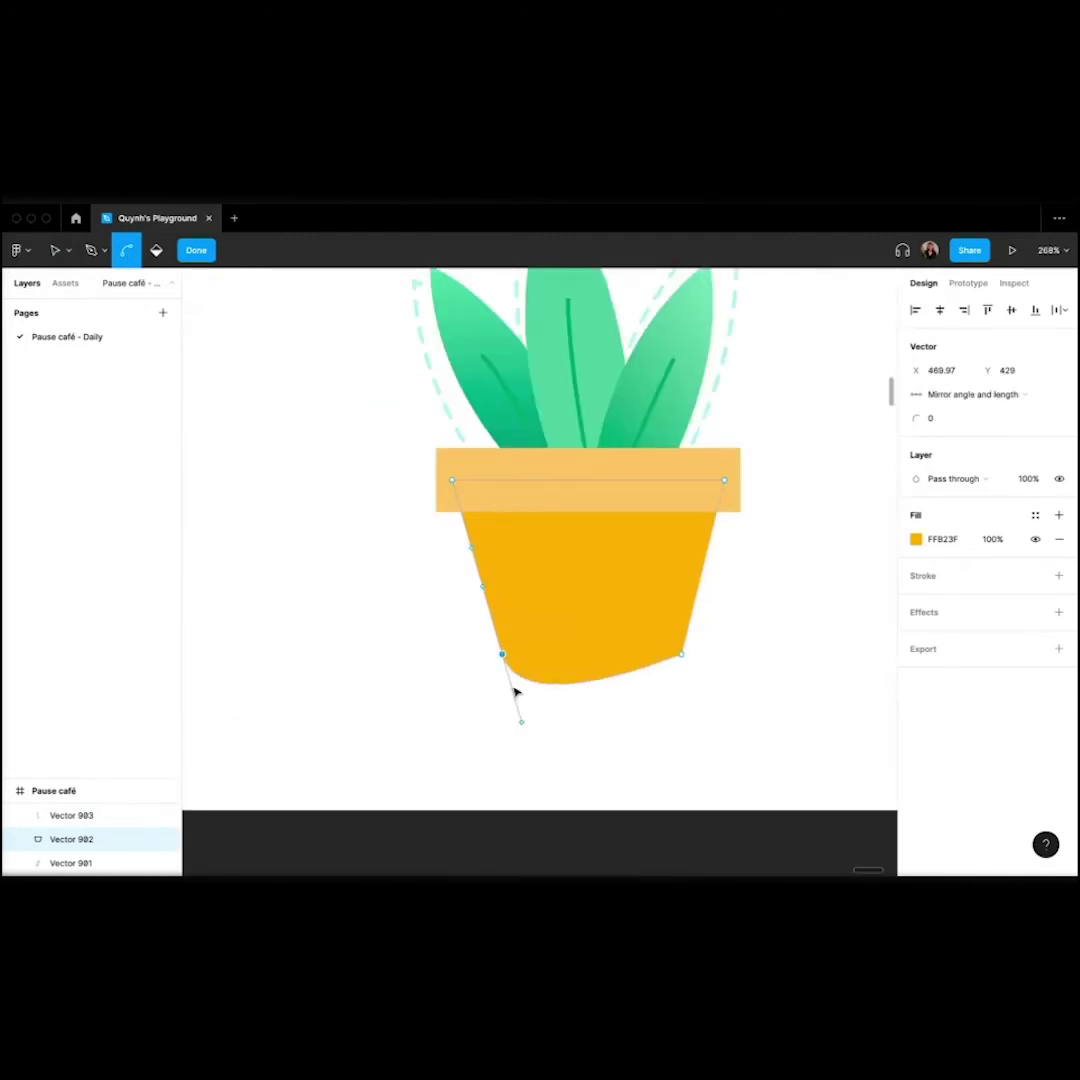
{"action": "left_click_drag", "start_coordinate": [521, 721], "coordinate": [550, 660]}
{"action": "left_click", "coordinate": [679, 699]}
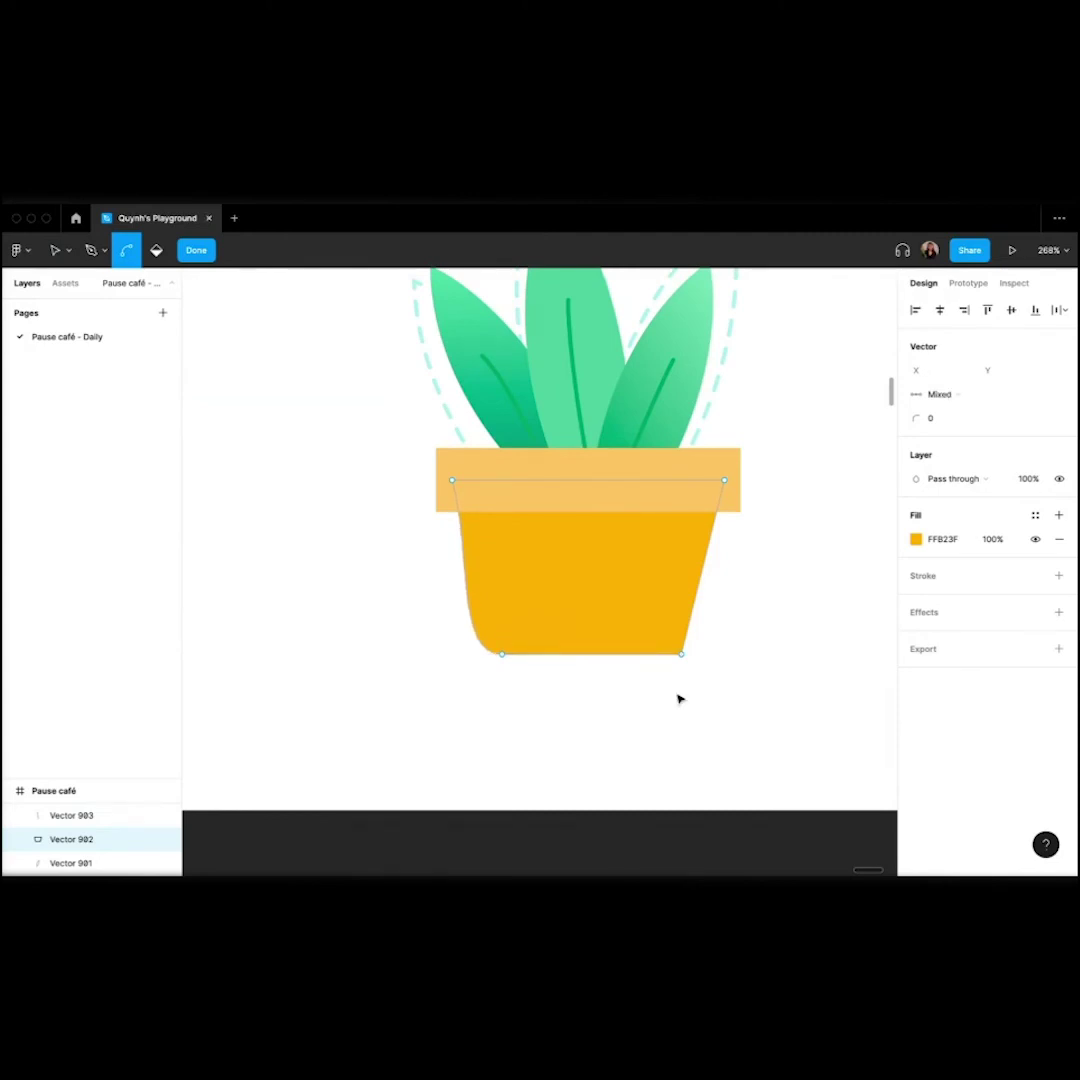
Bend the pot body's lower-right anchor with horizontally aligned mirrored handles so its right side curves smoothly into a flat base, and finish vector editing.
{"action": "left_click", "coordinate": [681, 656]}
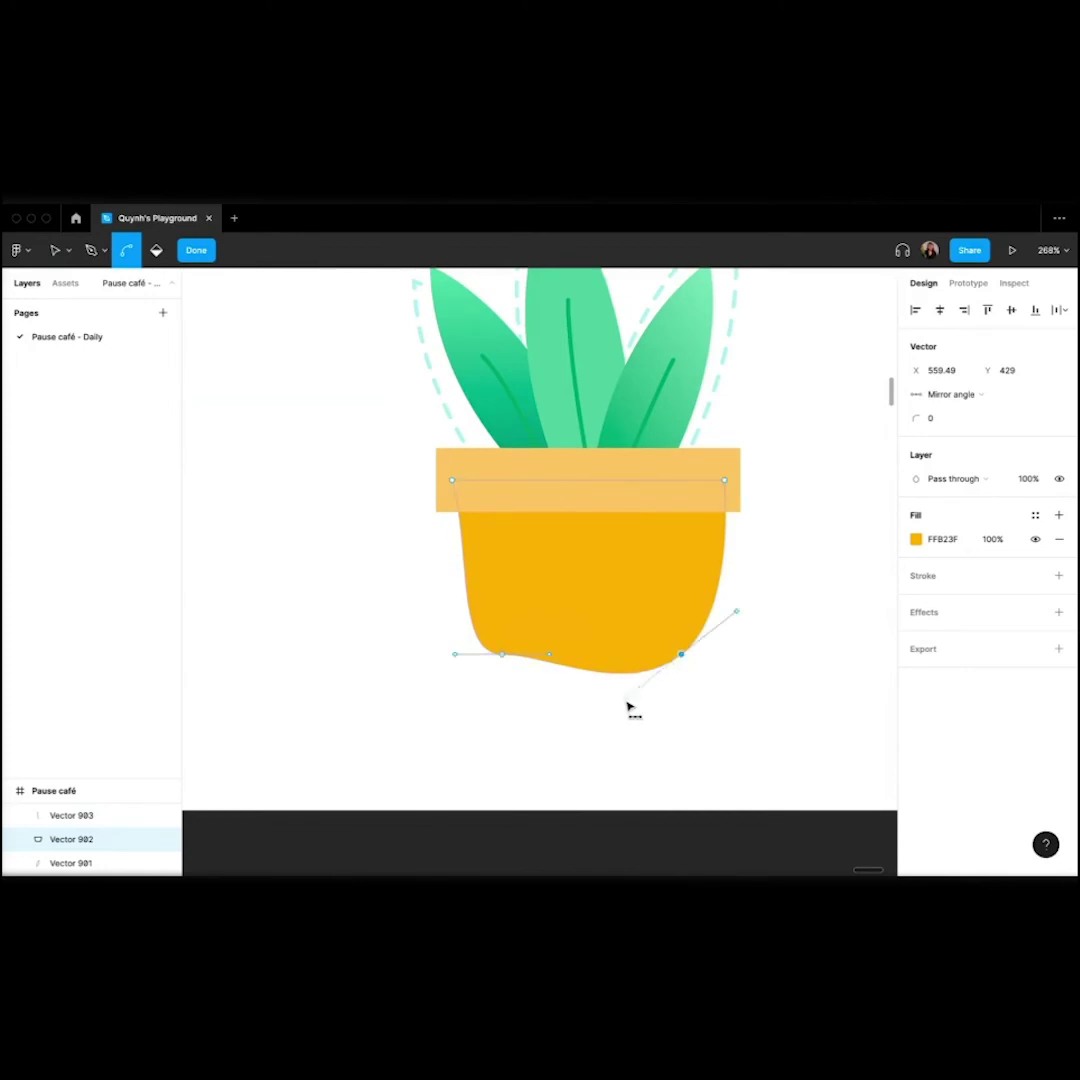
{"action": "mouse_move", "coordinate": [627, 699]}
{"action": "left_mouse_down"}
{"action": "mouse_move", "coordinate": [614, 660]}
{"action": "mouse_move", "coordinate": [648, 658]}
{"action": "mouse_move", "coordinate": [638, 668]}
{"action": "left_mouse_up"}
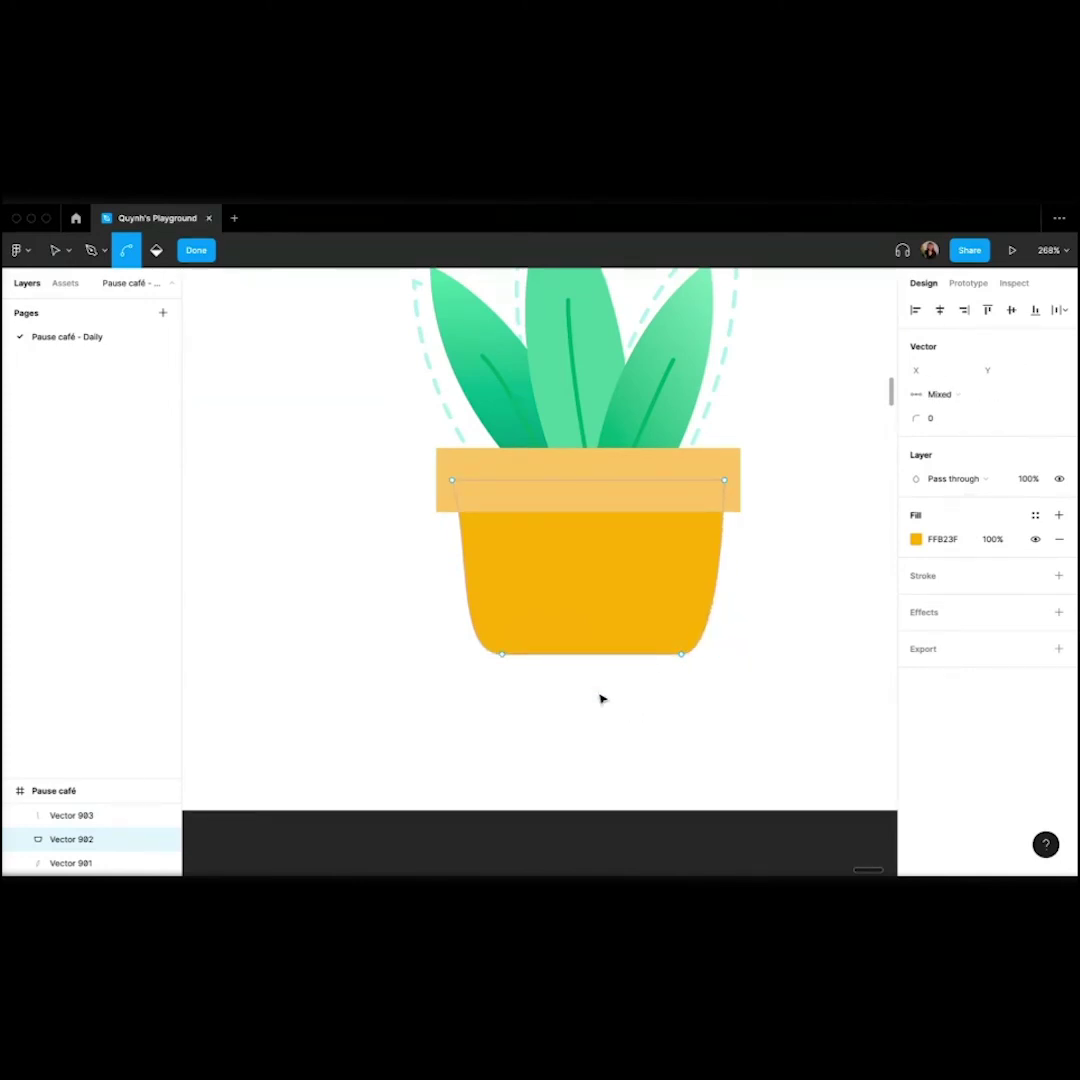
{"action": "left_click", "coordinate": [600, 697]}
{"action": "scroll", "coordinate": [600, 697], "scroll_direction": "down", "scroll_amount": 5}
{"action": "scroll", "coordinate": [590, 597], "scroll_direction": "up", "scroll_amount": 3}
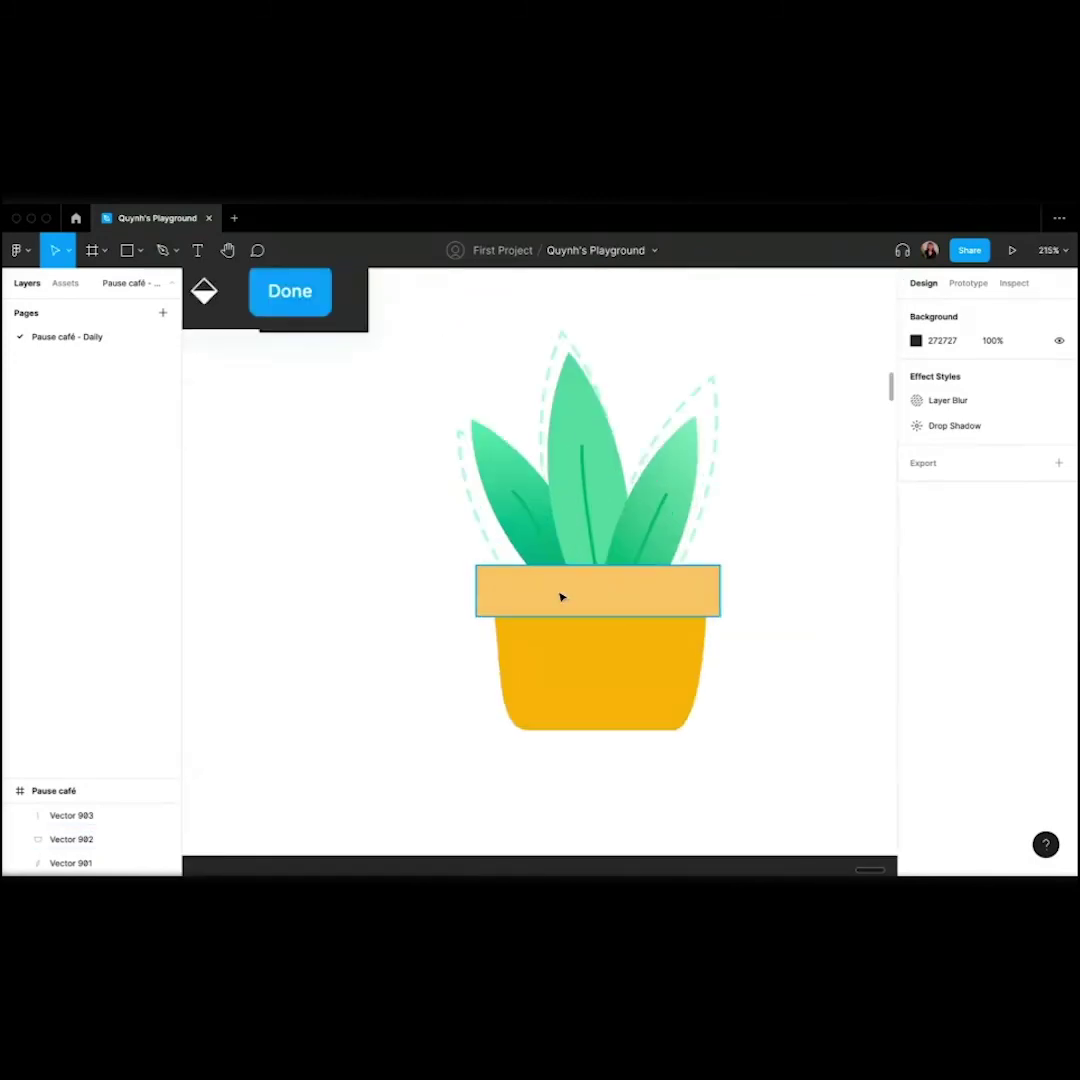
Round all four corners of the light orange pot rim with its corner radius until its ends are fully rounded.
{"action": "left_click", "coordinate": [557, 595]}
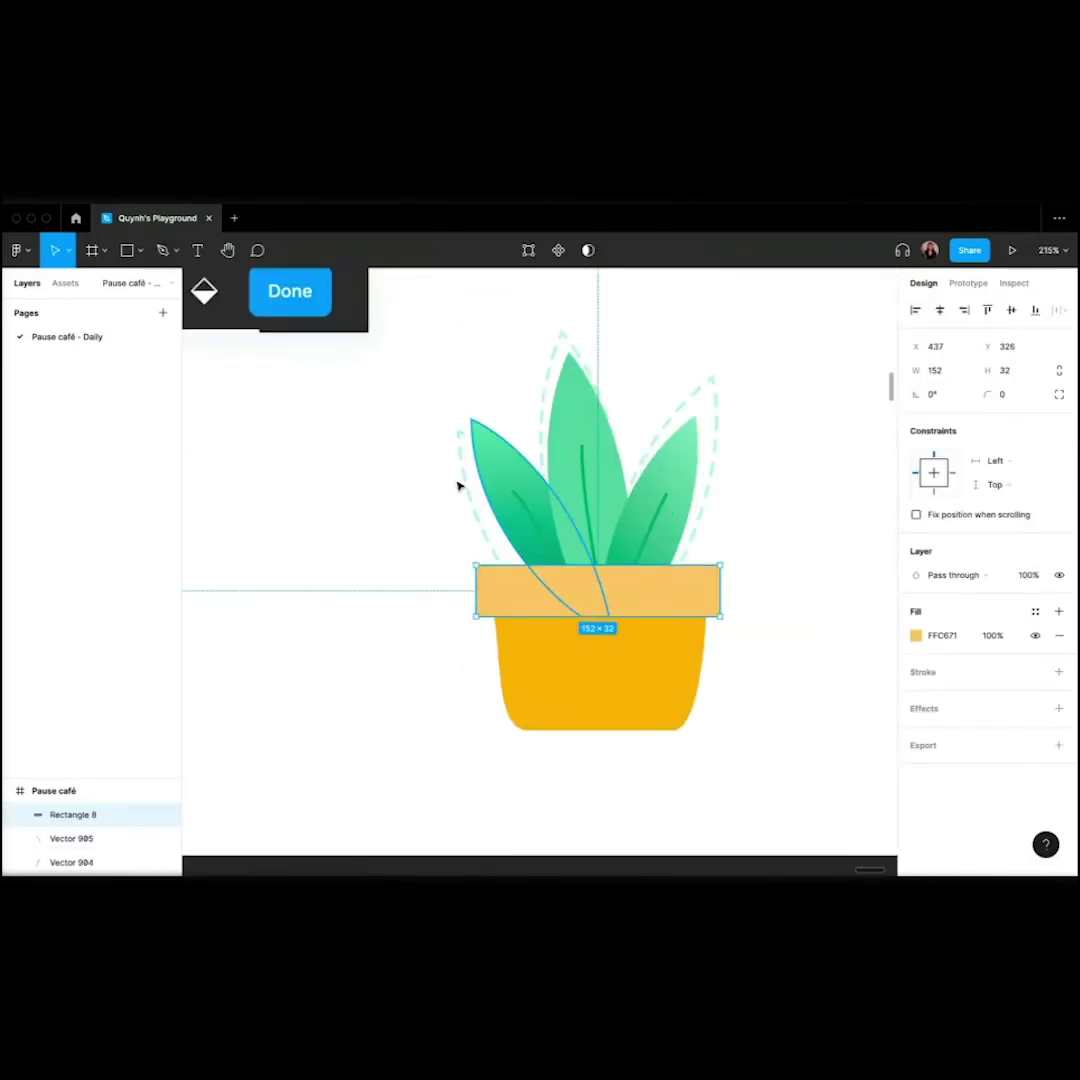
{"action": "double_click", "coordinate": [517, 591]}
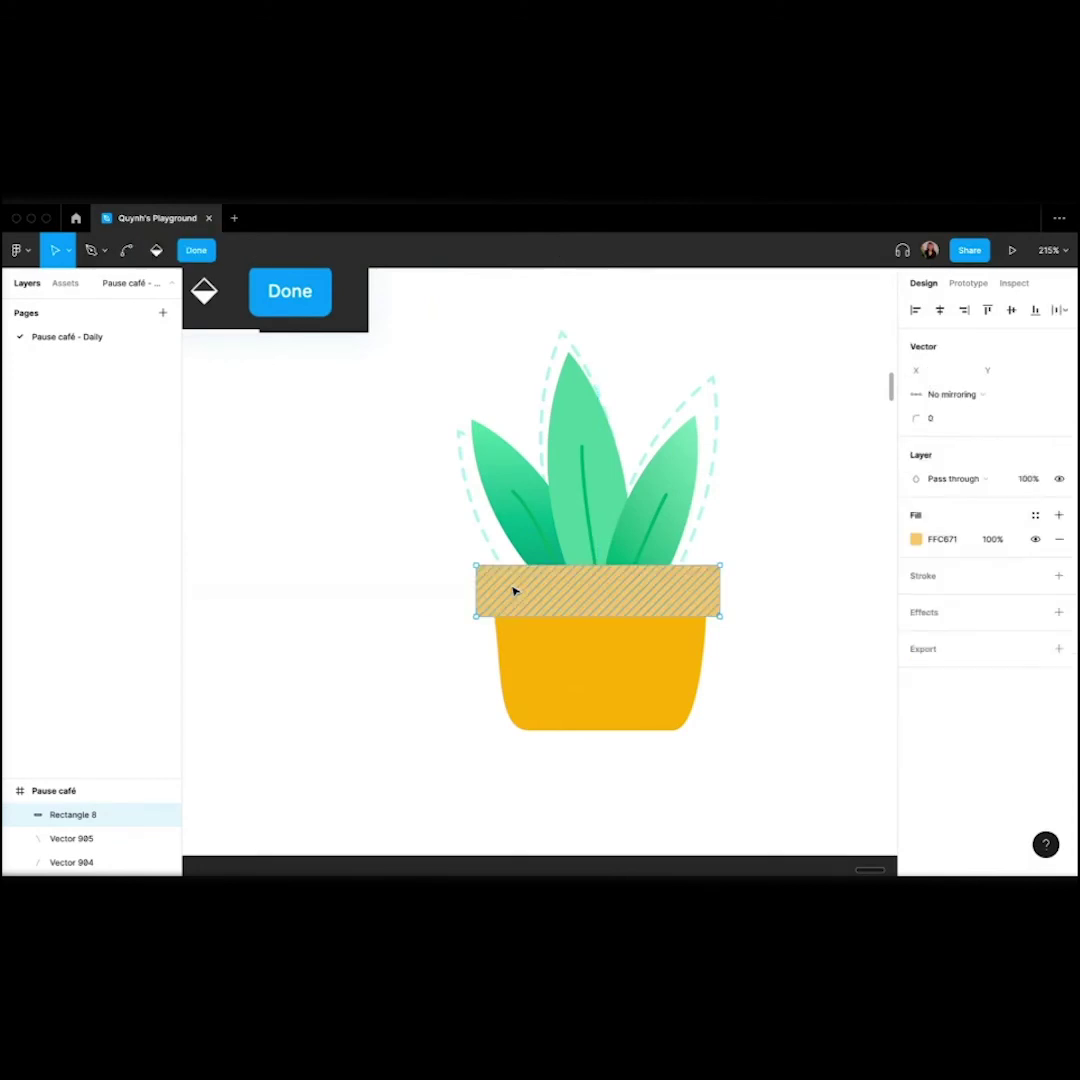
{"action": "scroll", "coordinate": [486, 578], "scroll_direction": "up", "scroll_amount": 3}
{"action": "key", "text": "Escape"}
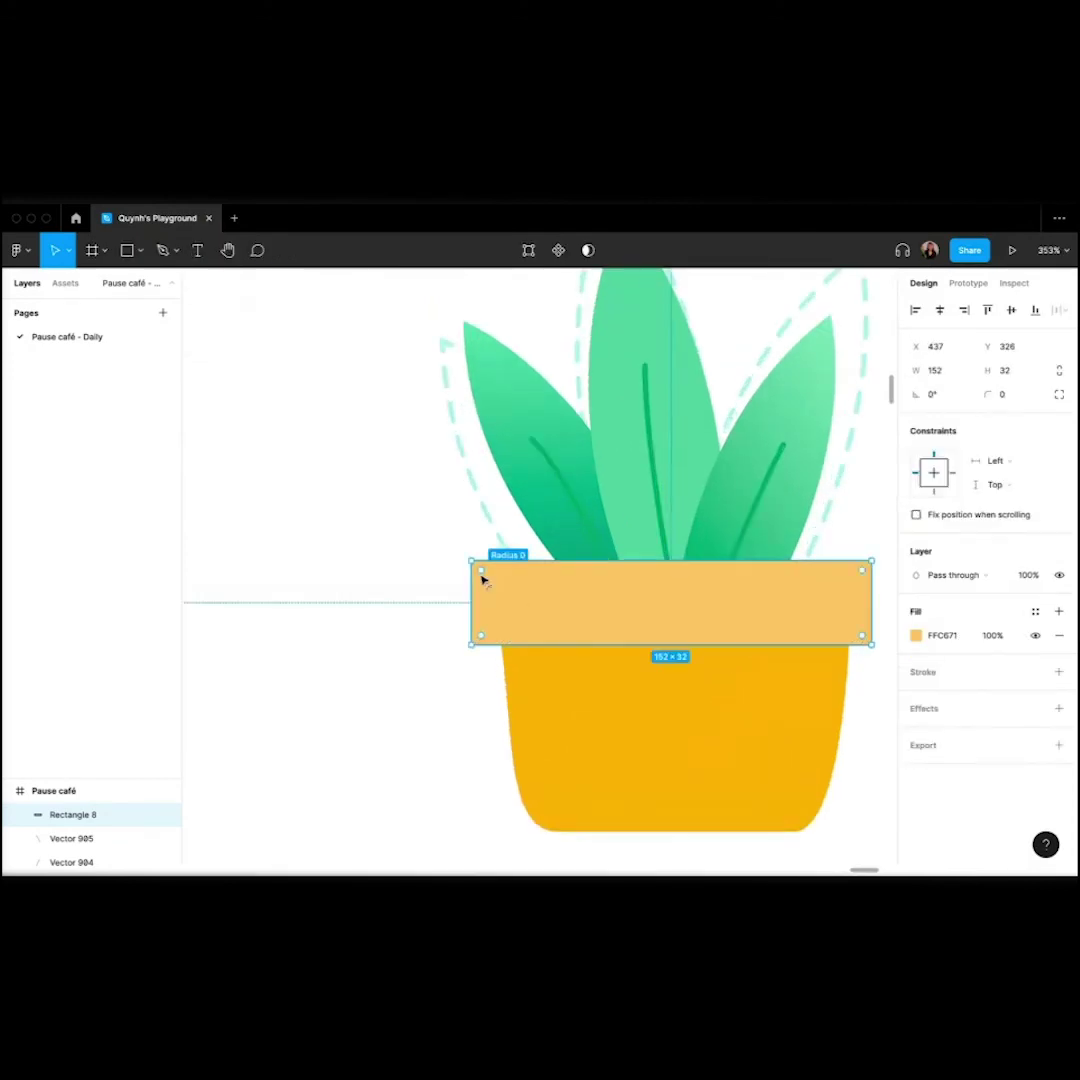
{"action": "scroll", "coordinate": [481, 573], "scroll_direction": "right", "scroll_amount": 3}
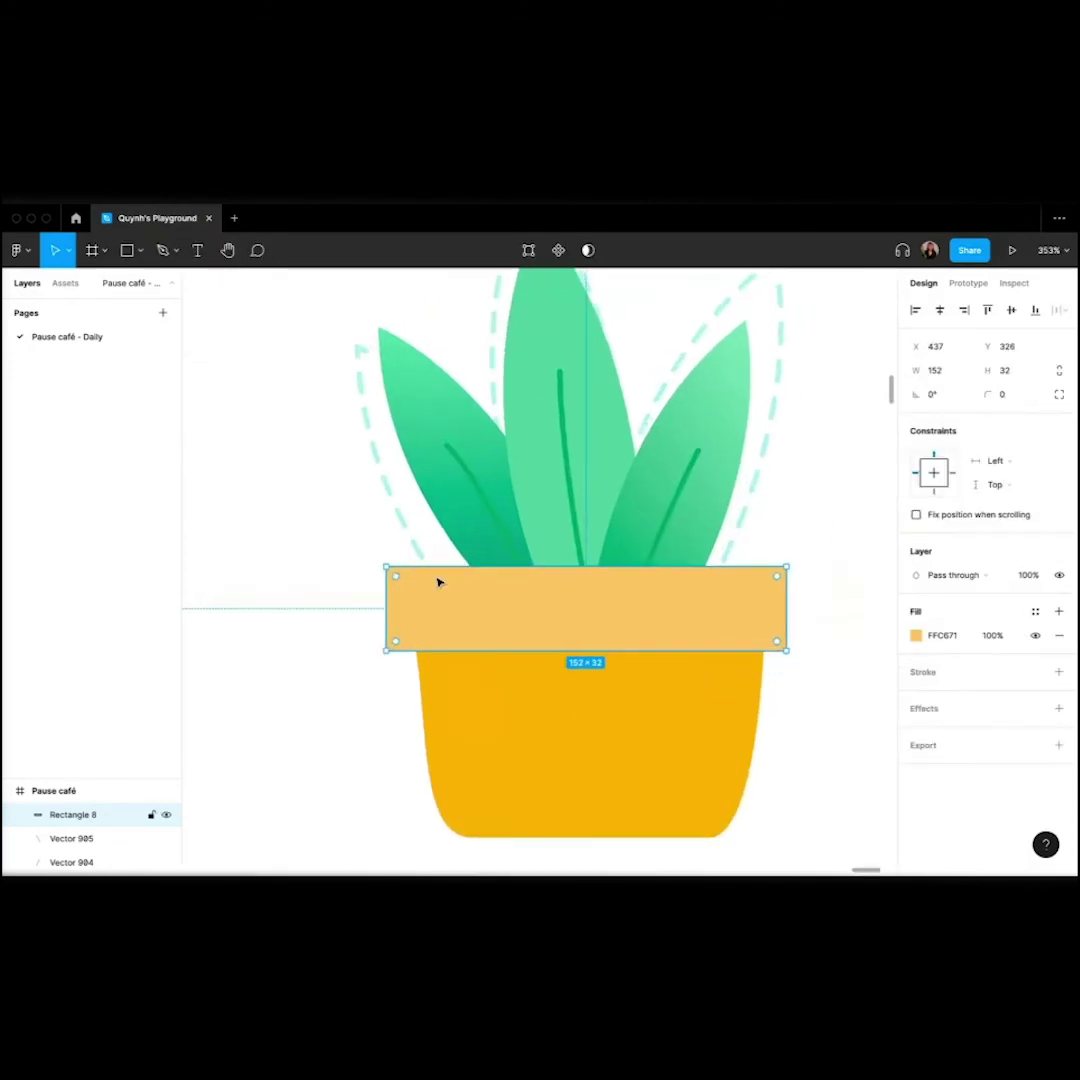
{"action": "left_click_drag", "start_coordinate": [398, 580], "coordinate": [434, 605]}
{"action": "left_click", "coordinate": [325, 585]}
{"action": "scroll", "coordinate": [325, 585], "scroll_direction": "down", "scroll_amount": 5}
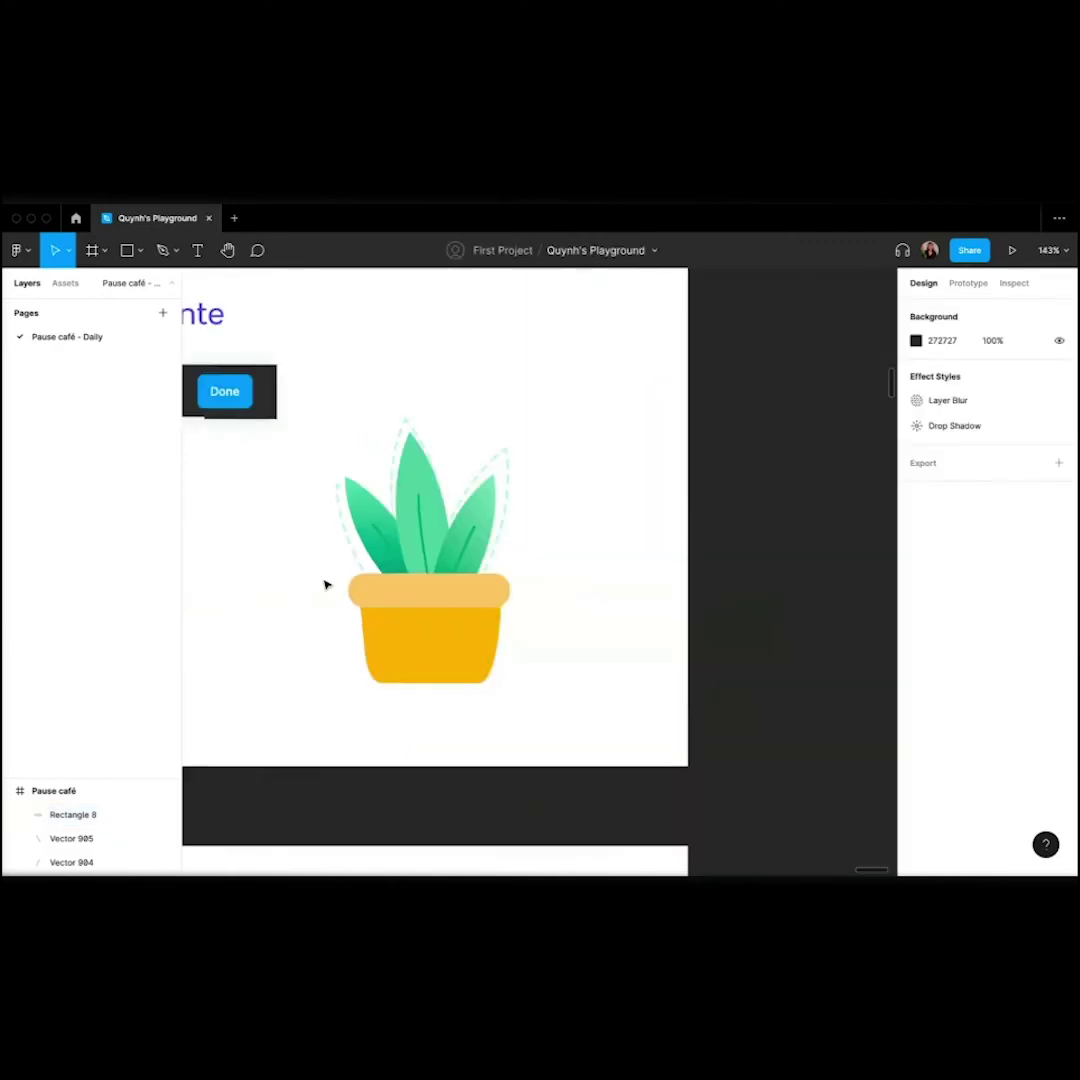
Edit the left leaf's vector and bend its pointed tip into a wide rounded curve with mirrored handles.
{"action": "scroll", "coordinate": [393, 489], "scroll_direction": "up", "scroll_amount": 5}
{"action": "left_click", "coordinate": [398, 458]}
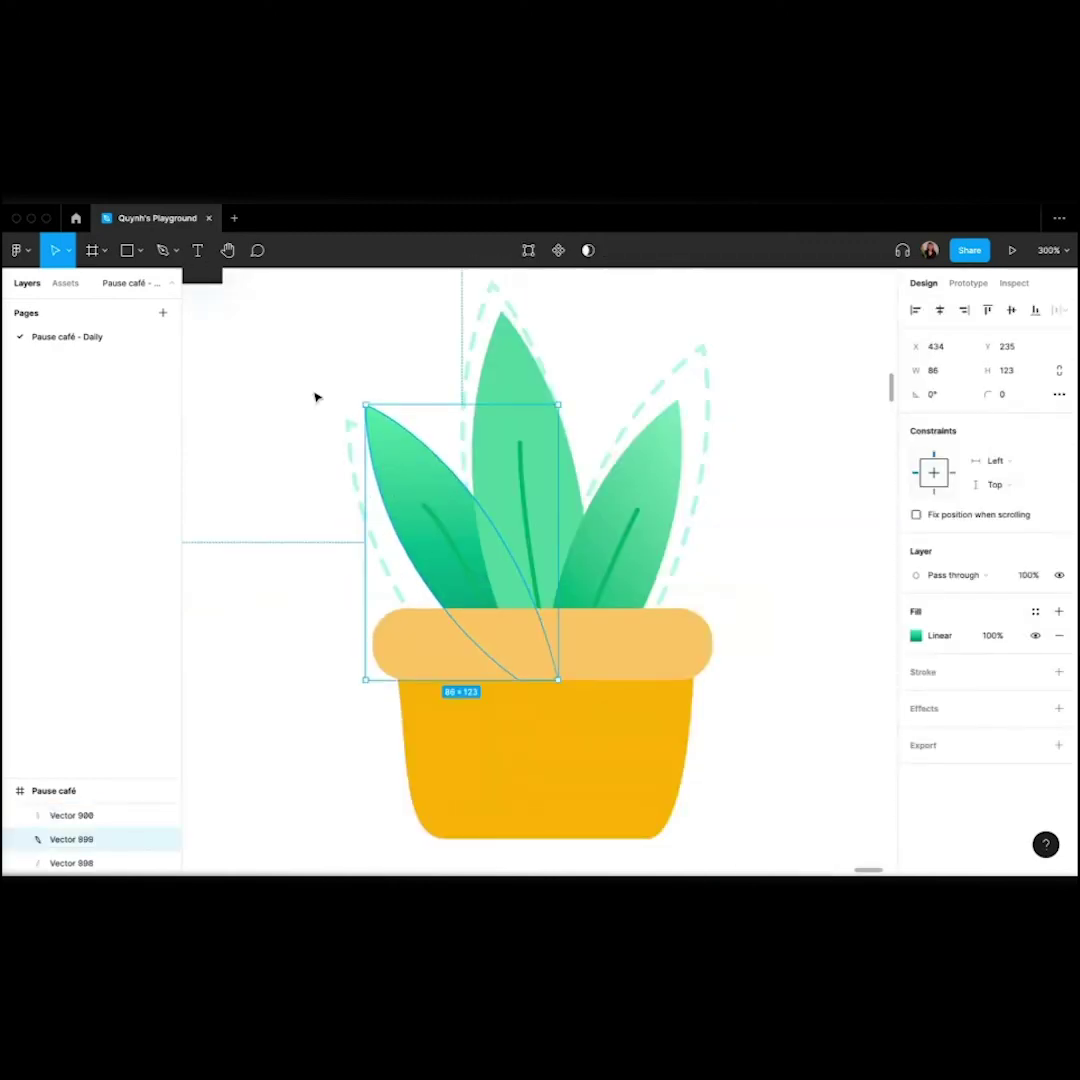
{"action": "double_click", "coordinate": [417, 483]}
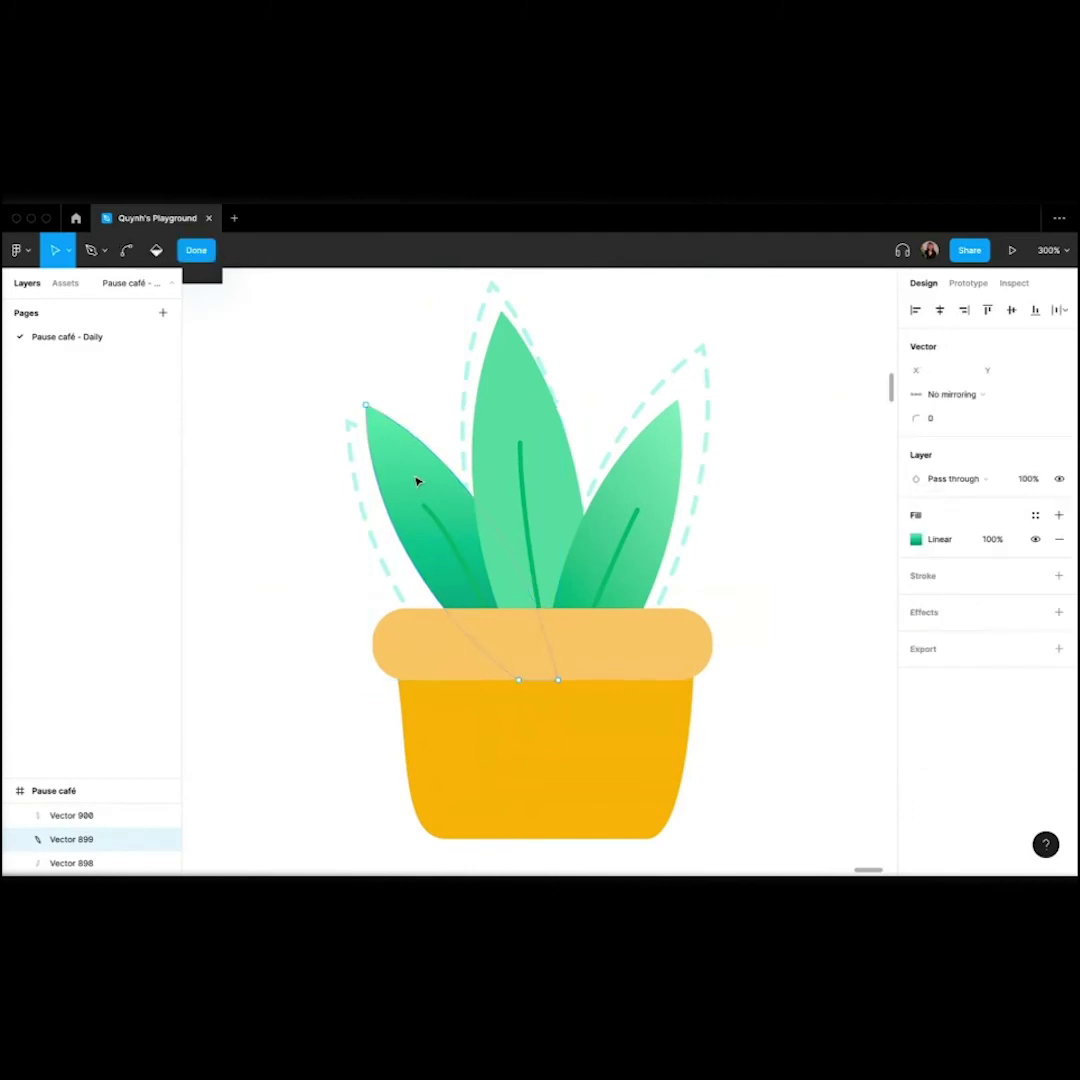
{"action": "left_click", "coordinate": [126, 252]}
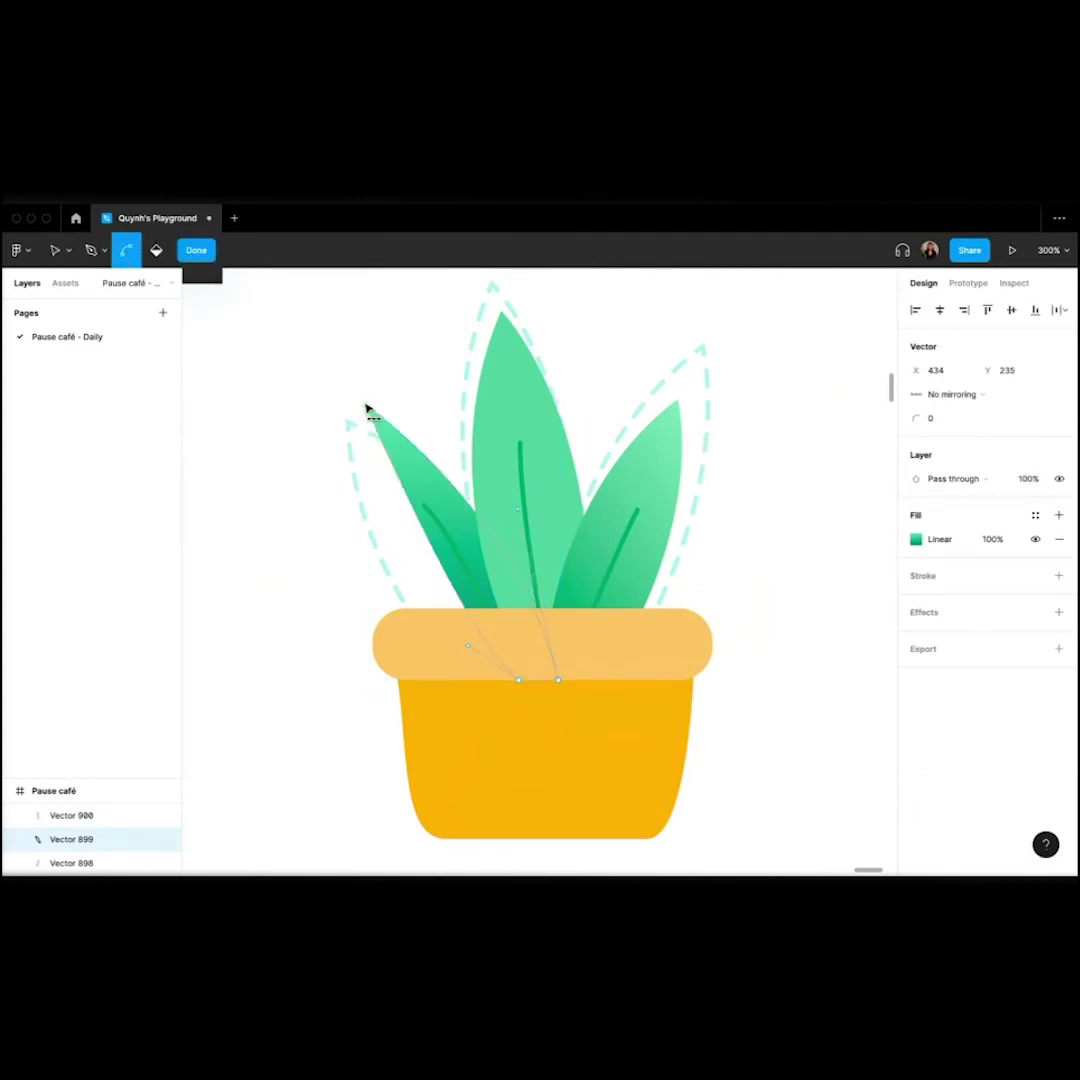
{"action": "left_click_drag", "start_coordinate": [366, 408], "coordinate": [388, 470]}
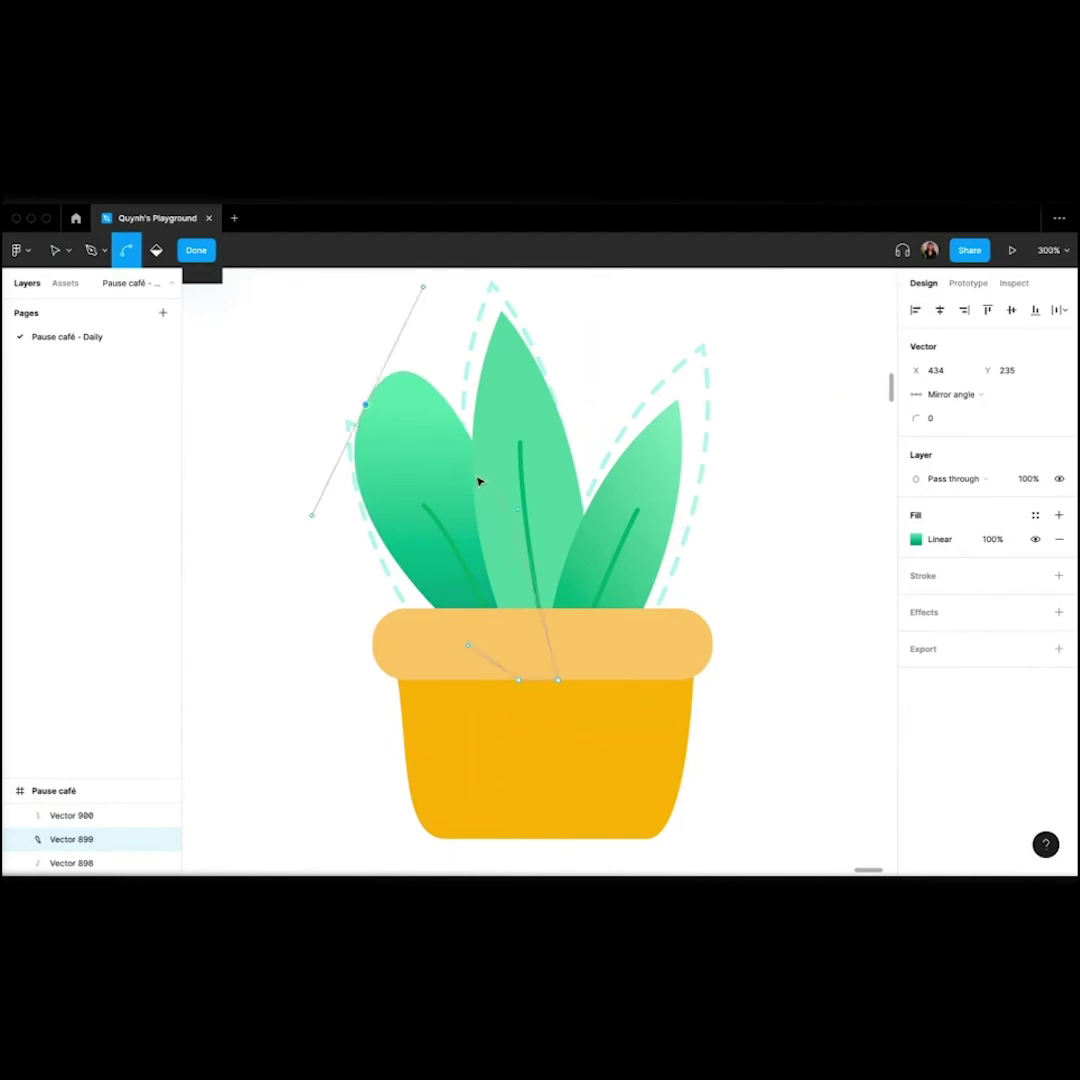
{"action": "scroll", "coordinate": [480, 478], "scroll_direction": "up", "scroll_amount": 3}
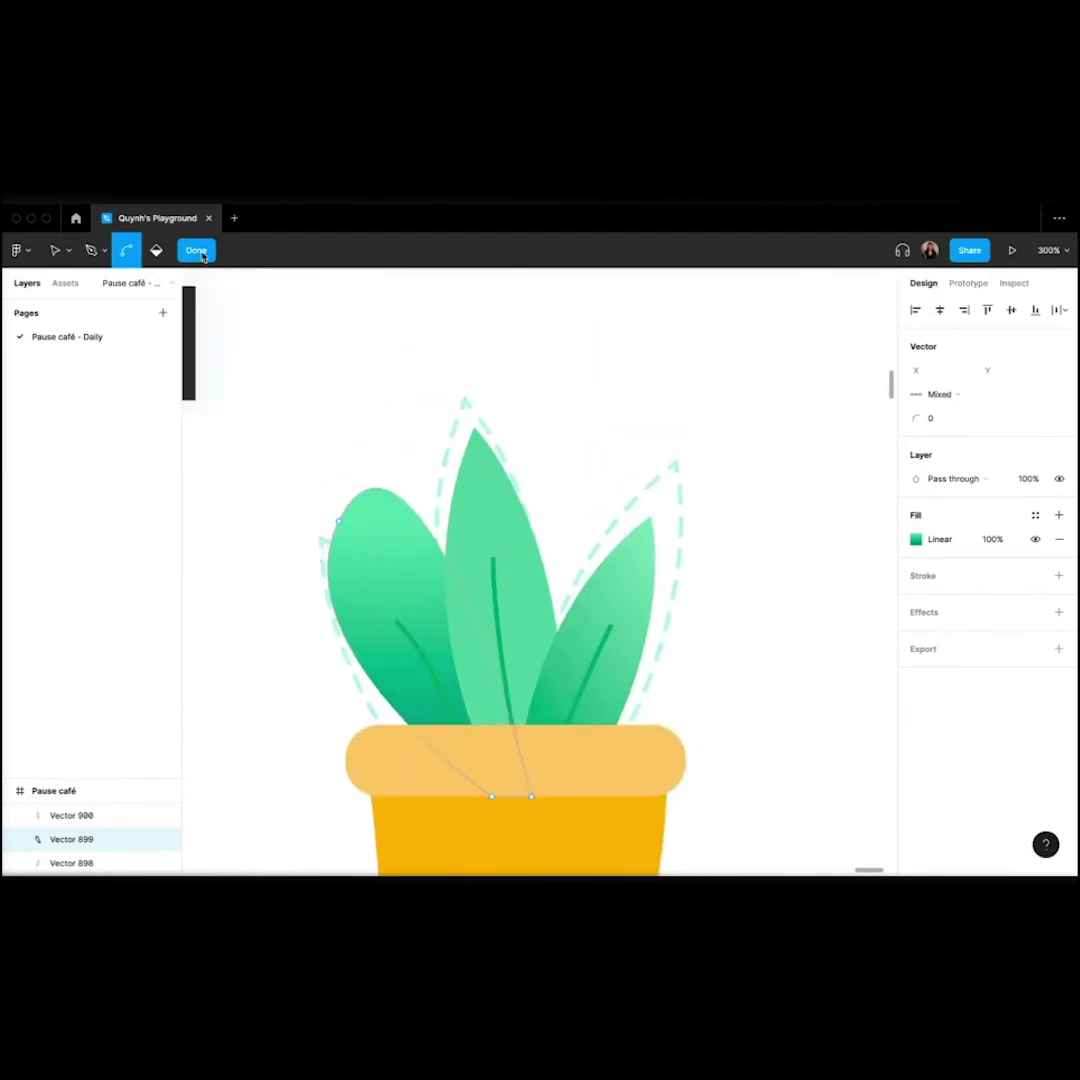
{"action": "left_click", "coordinate": [201, 255]}
Edit the middle leaf's vector and bend its tip anchor with mirrored handles to give the leaf a rounded top.
{"action": "double_click", "coordinate": [494, 511]}
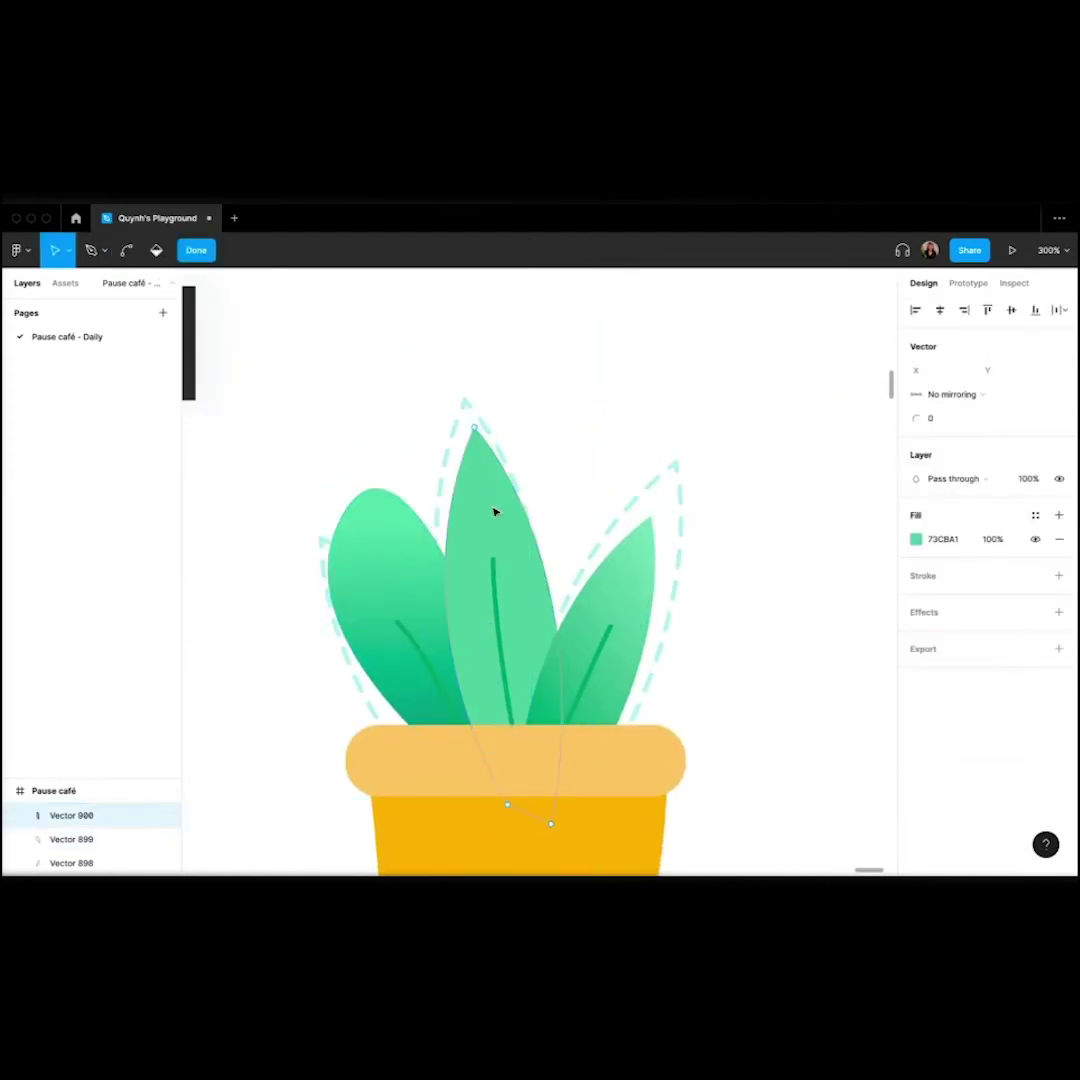
{"action": "key", "text": "super"}
{"action": "left_click", "coordinate": [477, 424]}
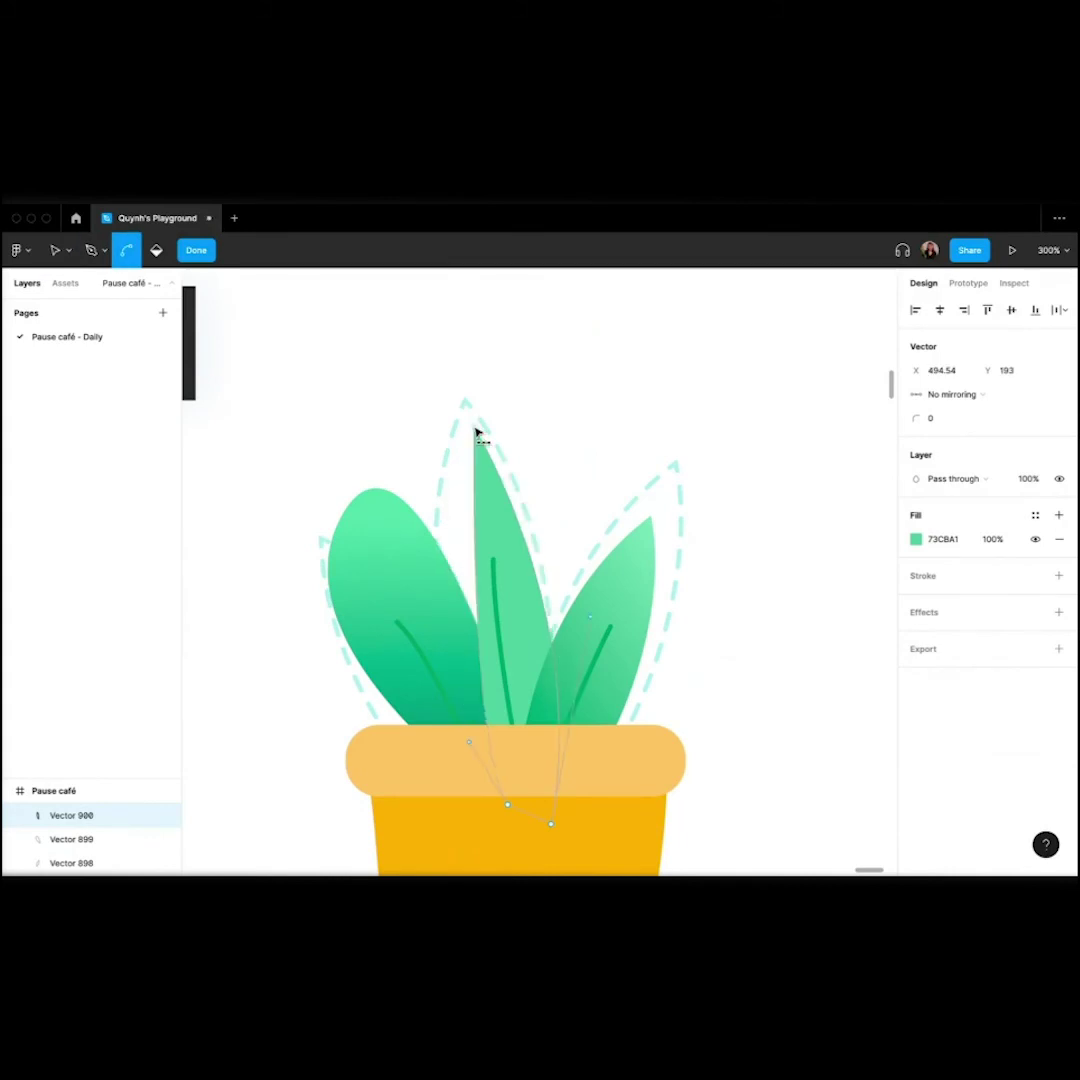
{"action": "left_click", "coordinate": [477, 432]}
{"action": "left_click", "coordinate": [621, 602]}
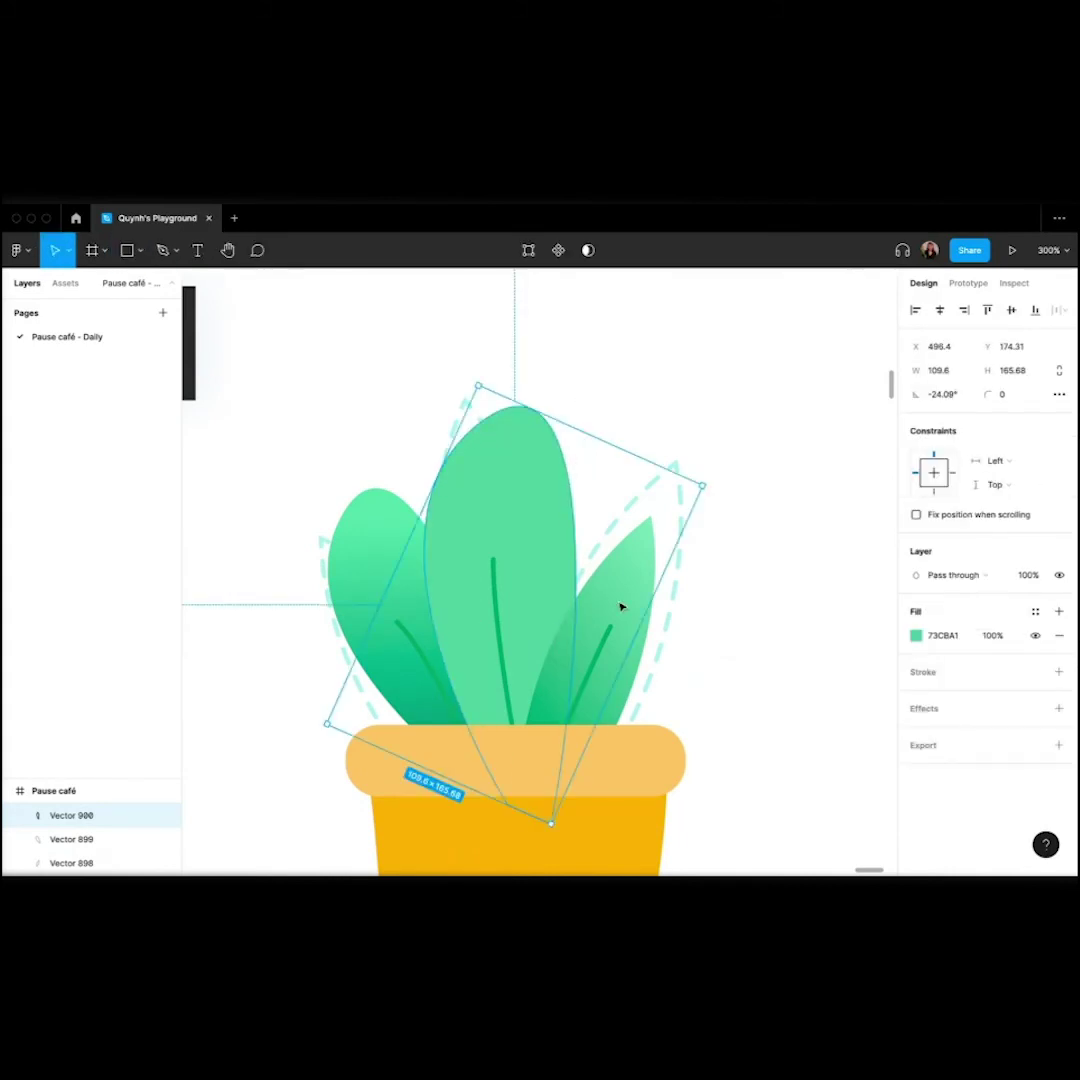
Edit the right leaf's vector and bend its pointed tip into a rounded shape using mirrored curve handles.
{"action": "double_click", "coordinate": [615, 588]}
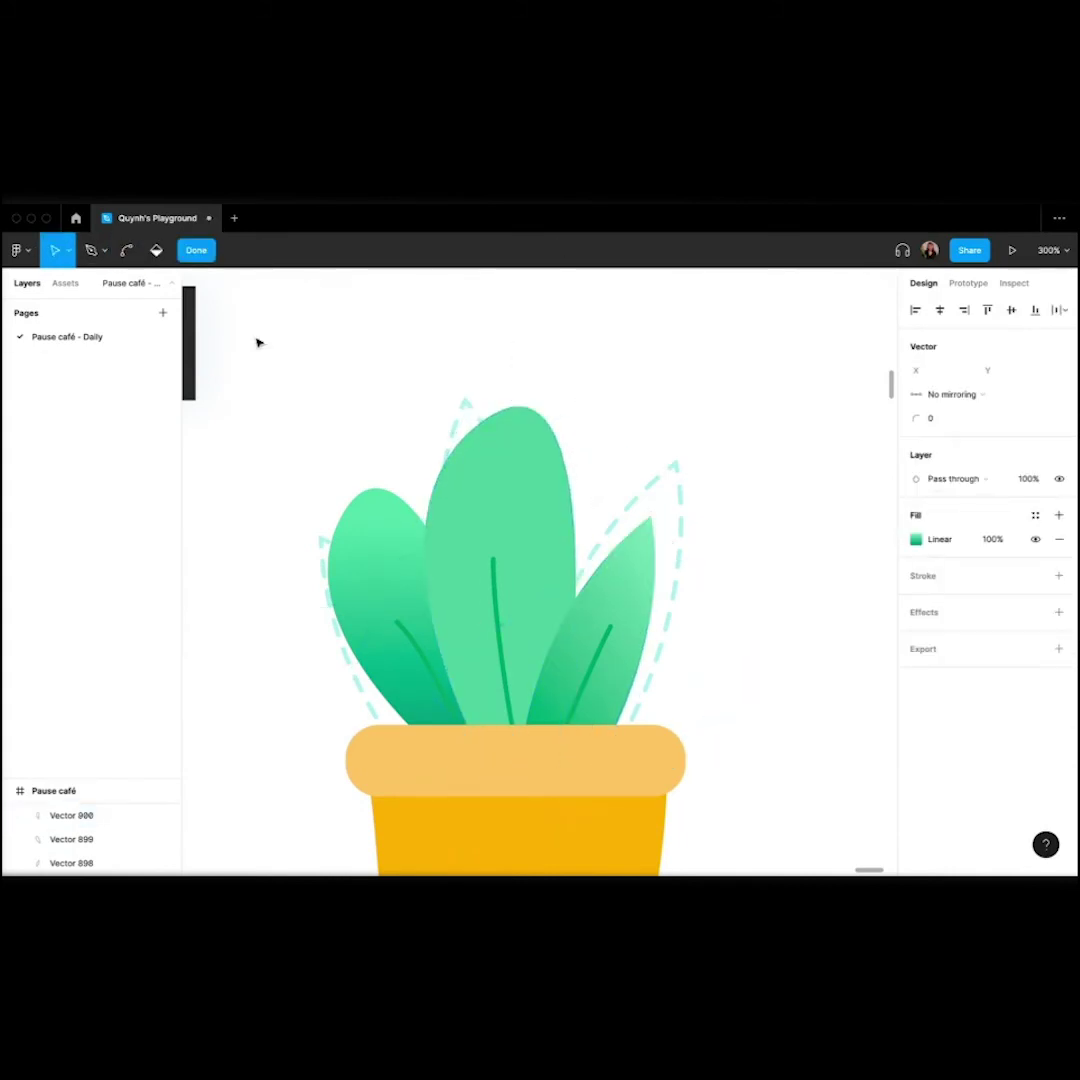
{"action": "left_click", "coordinate": [126, 250]}
{"action": "left_click", "coordinate": [654, 521]}
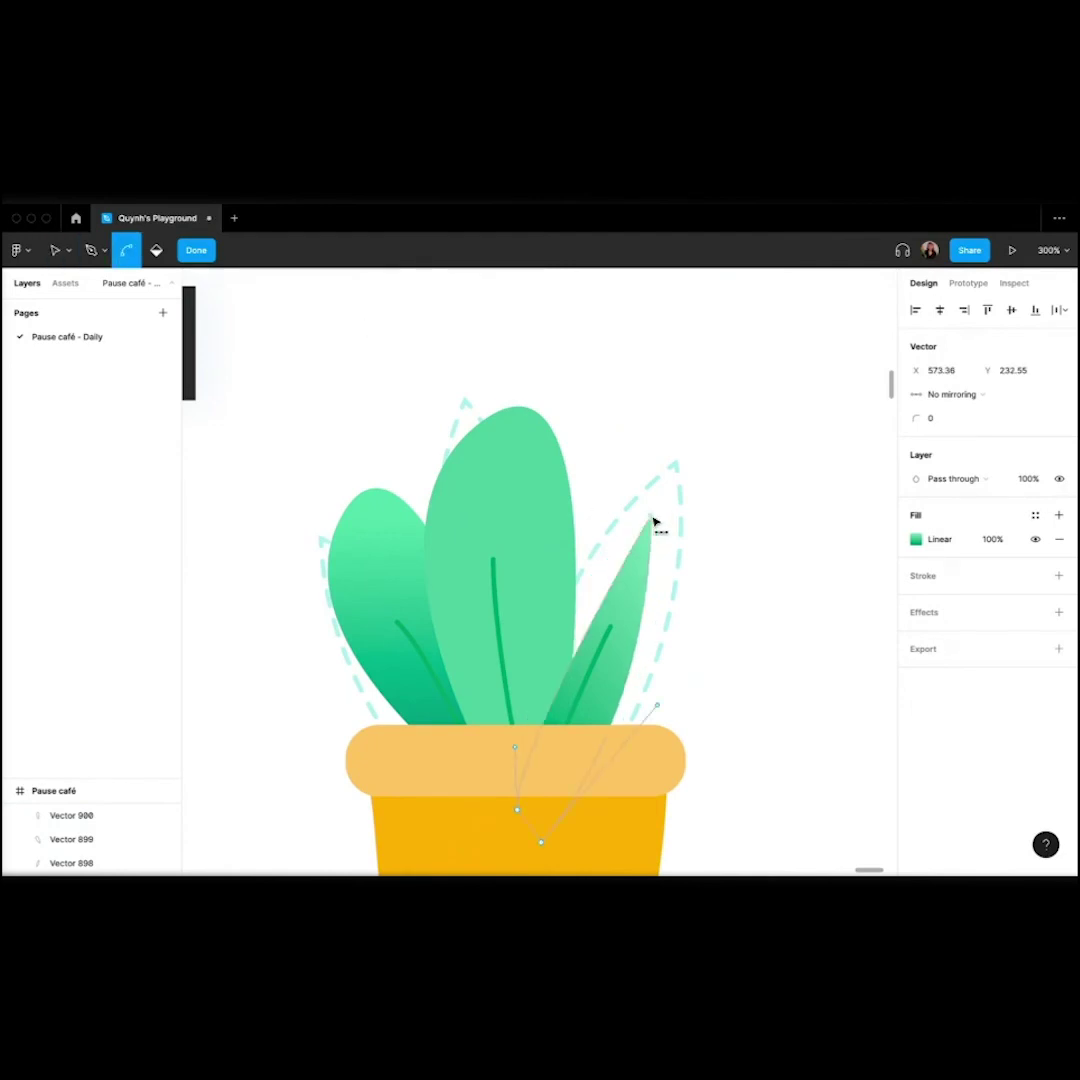
{"action": "key", "text": "Escape"}
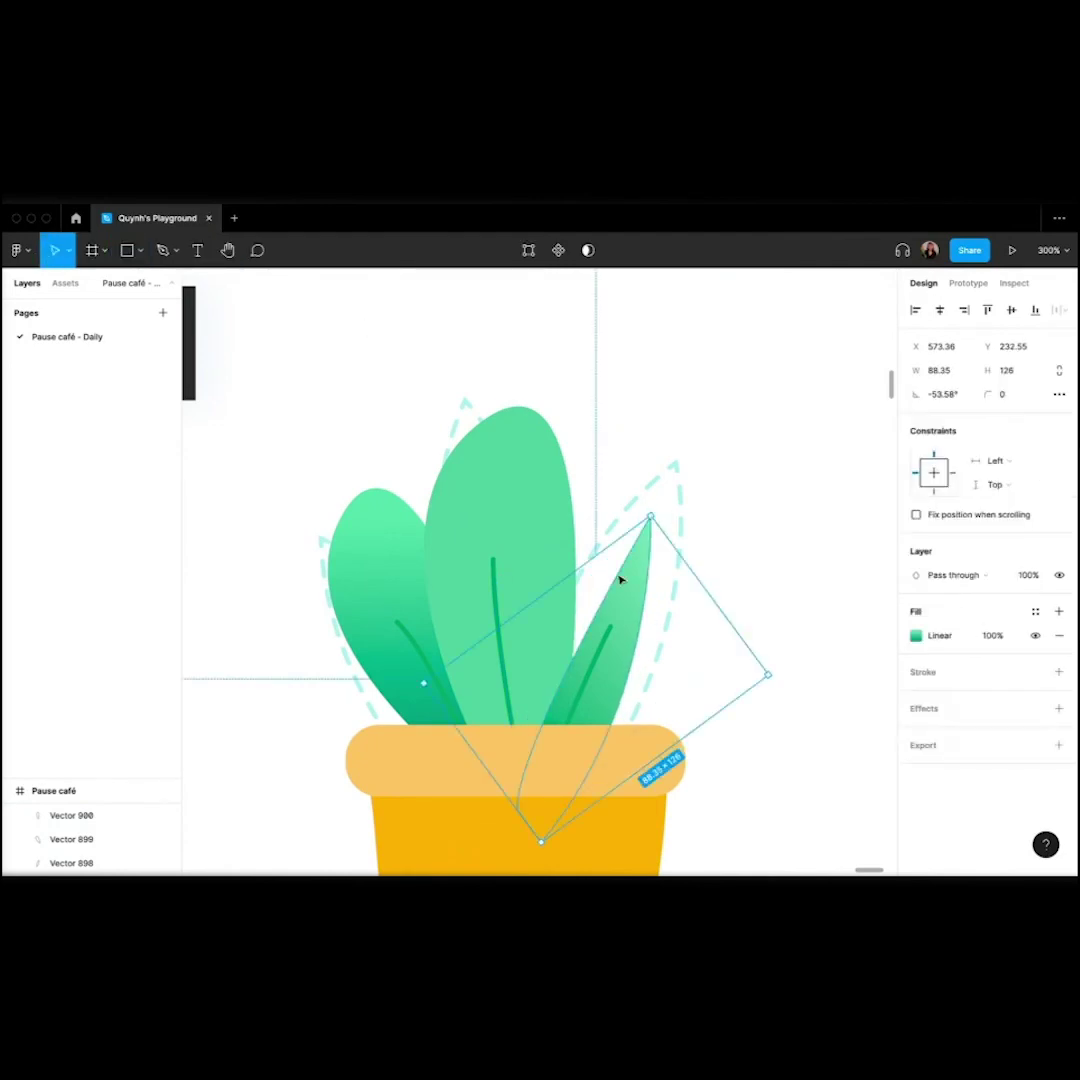
{"action": "double_click", "coordinate": [622, 583]}
{"action": "left_click", "coordinate": [126, 254]}
{"action": "left_click_drag", "start_coordinate": [650, 516], "coordinate": [651, 525]}
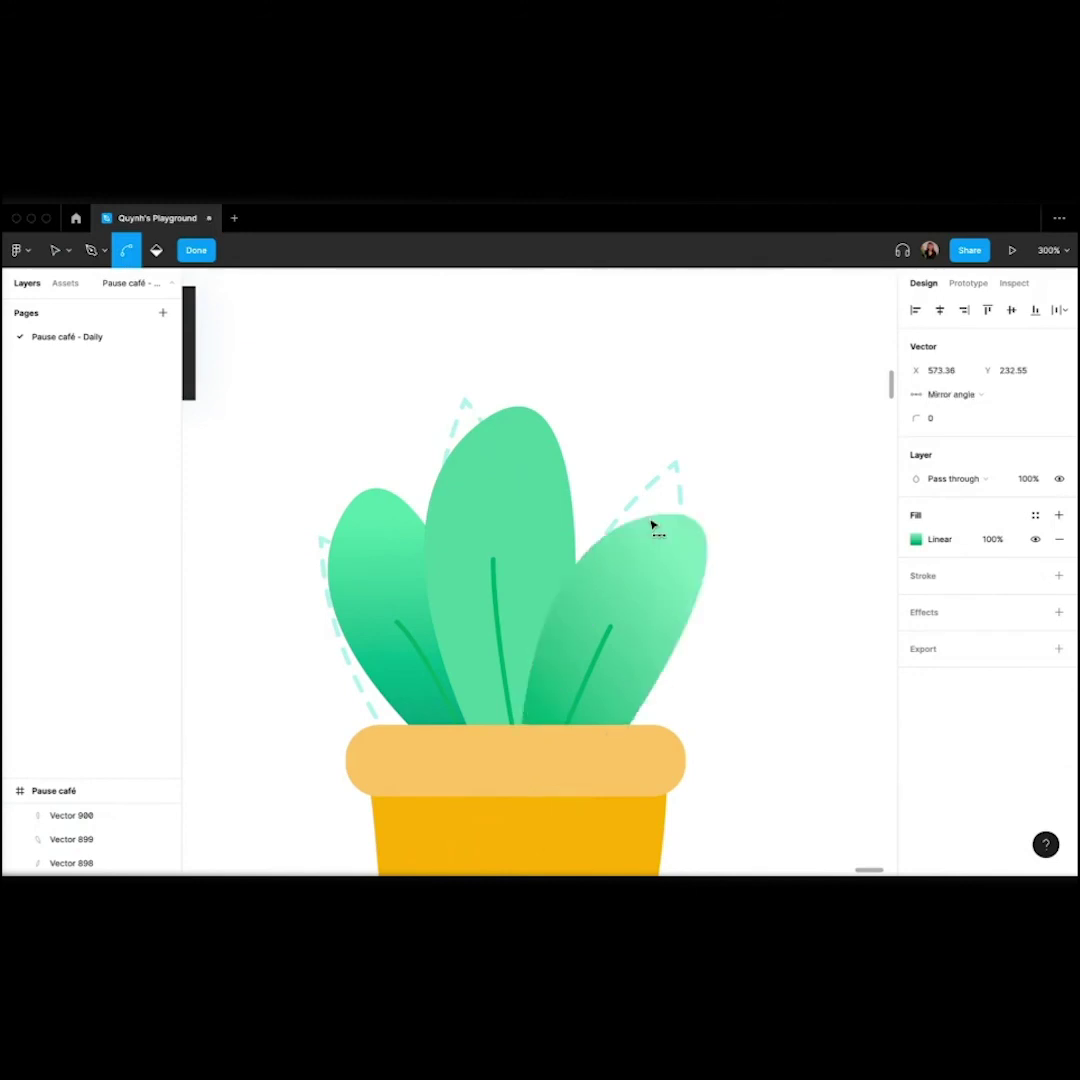
{"action": "left_click", "coordinate": [197, 253]}
Compare the rounded plant on the "Casser la tangente" slide with the pointed-leaf plants on the slide above it.
{"action": "scroll", "coordinate": [292, 388], "scroll_direction": "down", "scroll_amount": 5}
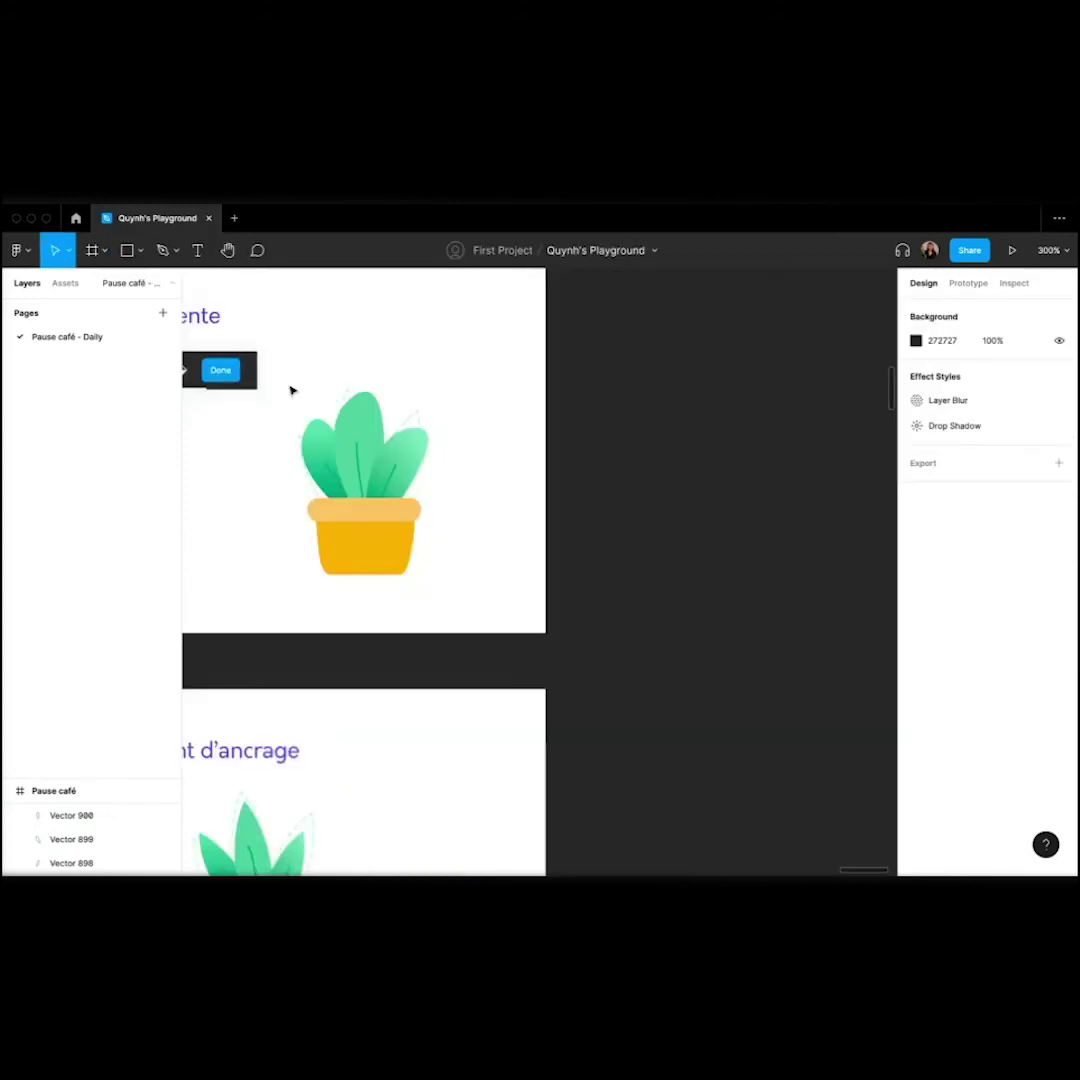
{"action": "scroll", "coordinate": [316, 482], "scroll_direction": "up", "scroll_amount": 4}
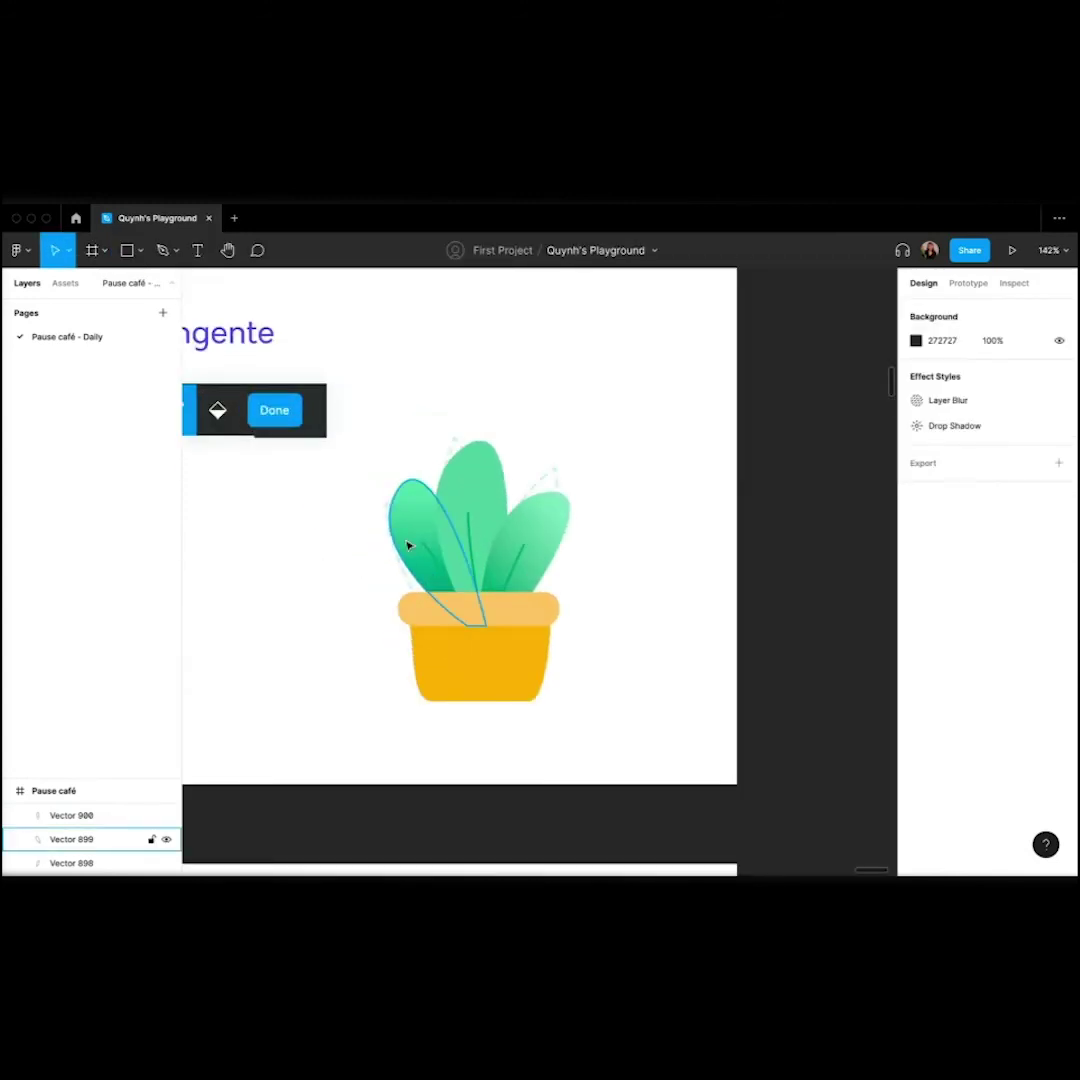
{"action": "scroll", "coordinate": [408, 545], "scroll_direction": "down", "scroll_amount": 4}
{"action": "scroll", "coordinate": [398, 570], "scroll_direction": "up", "scroll_amount": 2}
{"action": "scroll", "coordinate": [412, 574], "scroll_direction": "down", "scroll_amount": 4}
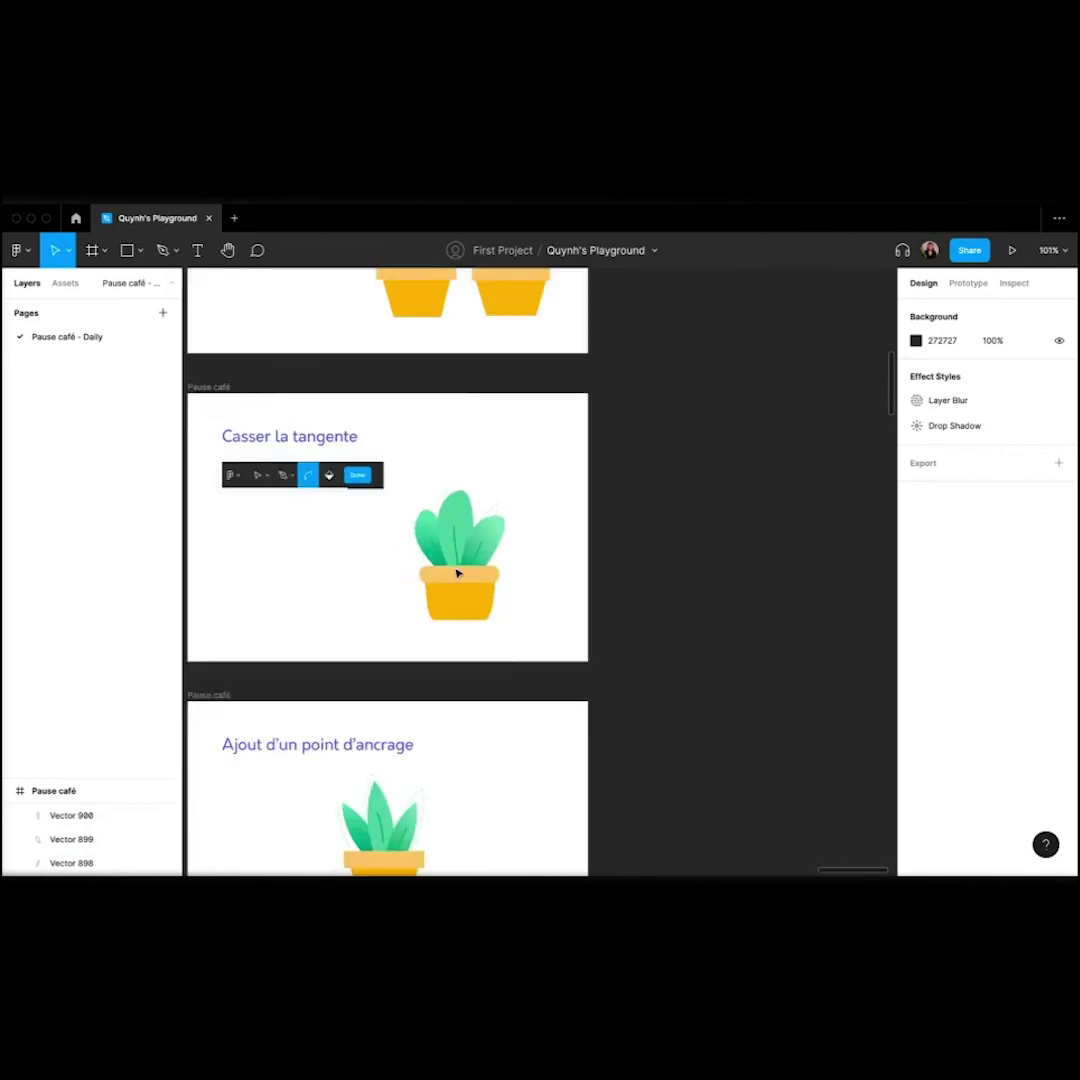
{"action": "scroll", "coordinate": [458, 555], "scroll_direction": "up", "scroll_amount": 1}
{"action": "scroll", "coordinate": [421, 371], "scroll_direction": "up", "scroll_amount": 1}
{"action": "scroll", "coordinate": [418, 378], "scroll_direction": "up", "scroll_amount": 3}
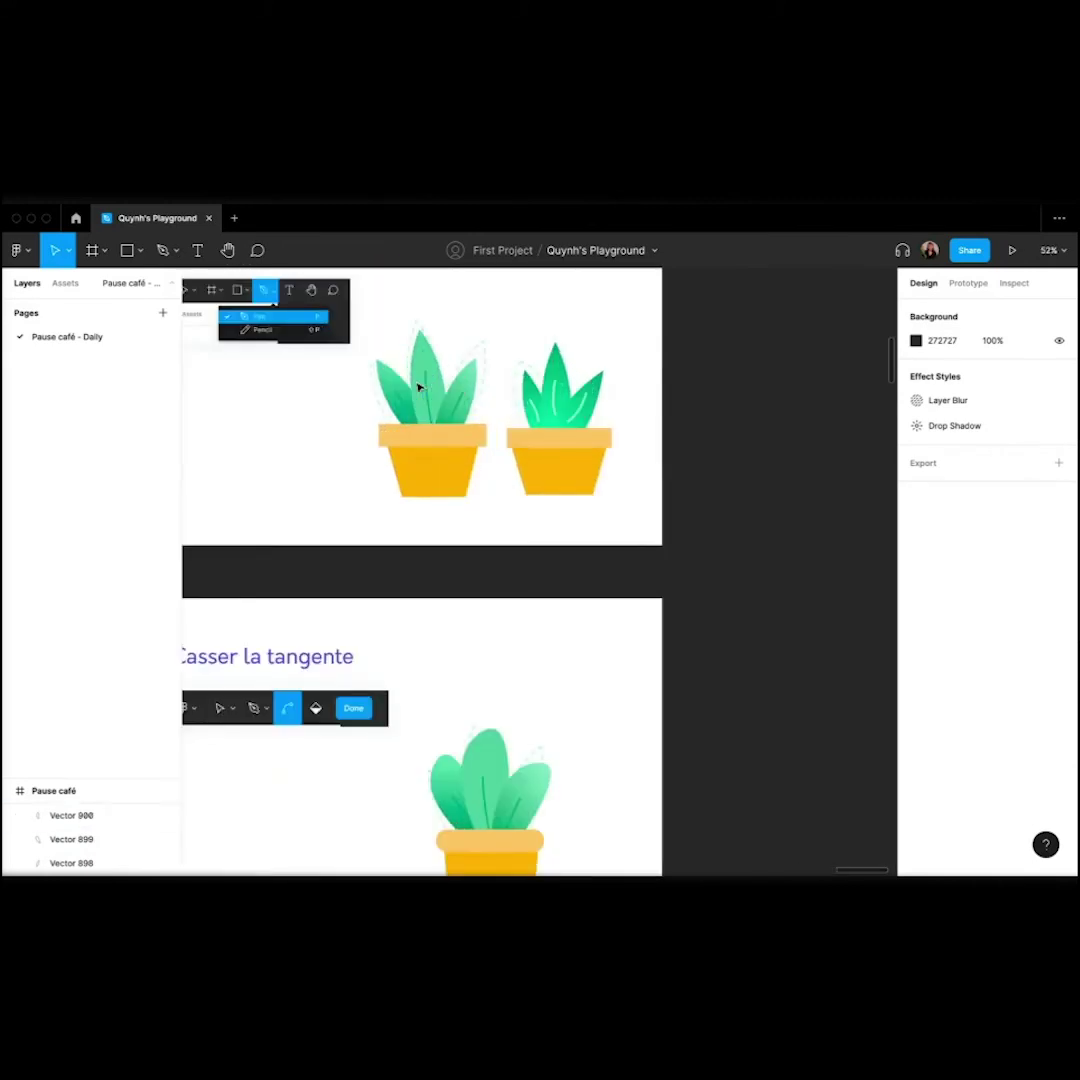
{"action": "scroll", "coordinate": [462, 393], "scroll_direction": "down", "scroll_amount": 5}
{"action": "scroll", "coordinate": [465, 492], "scroll_direction": "left", "scroll_amount": 1}
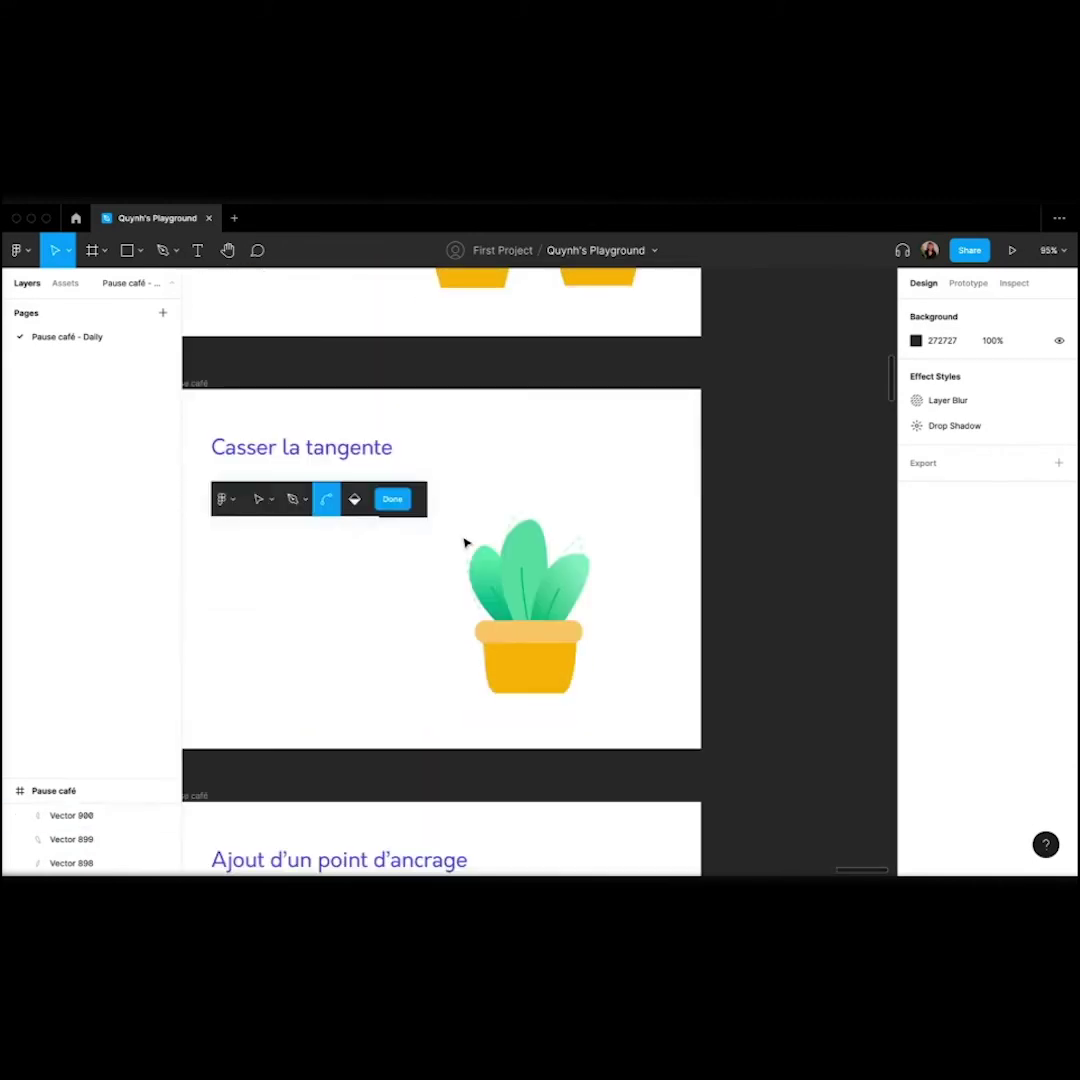
{"action": "scroll", "coordinate": [593, 680], "scroll_direction": "down", "scroll_amount": 3}
{"action": "scroll", "coordinate": [560, 600], "scroll_direction": "left", "scroll_amount": 1}
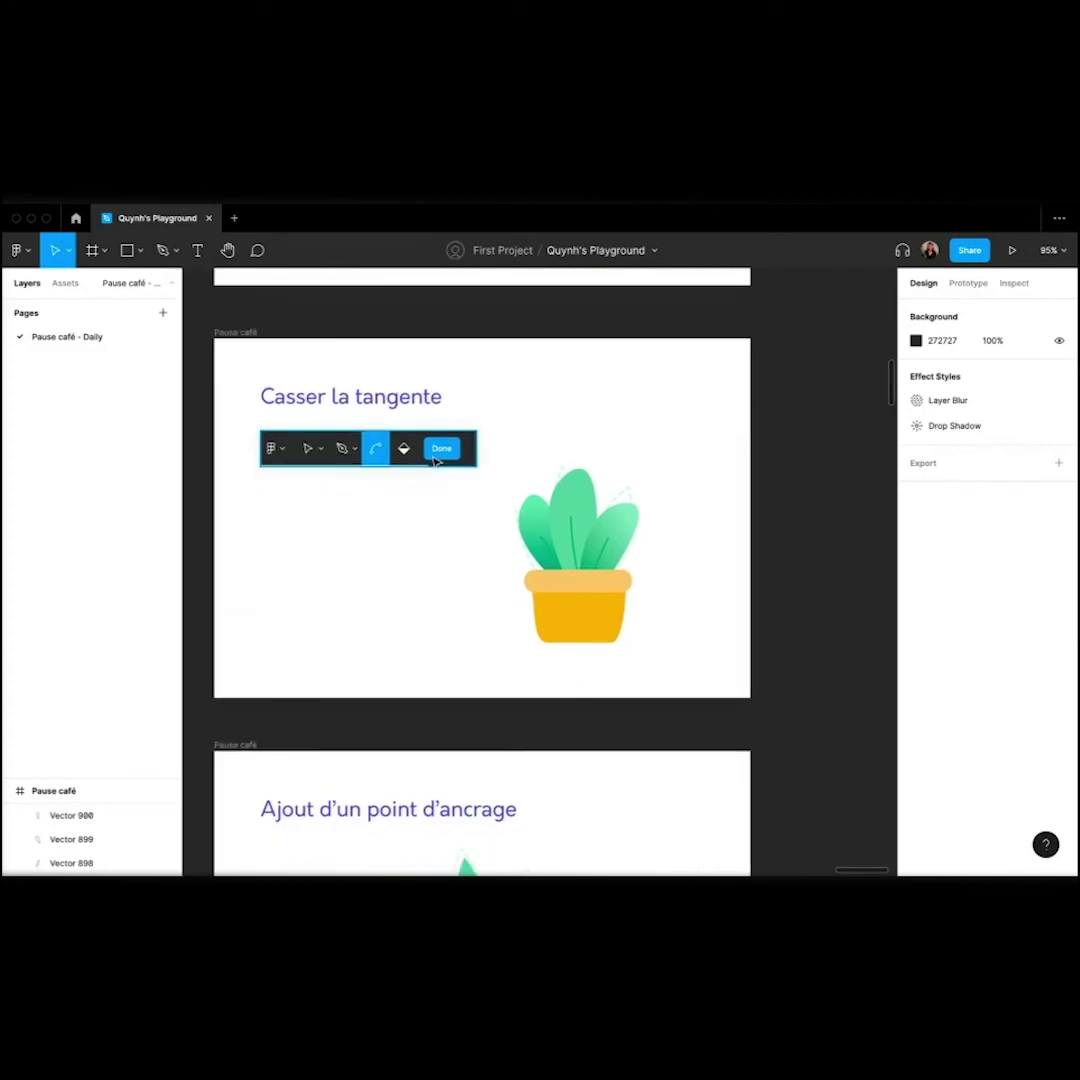
{"action": "scroll", "coordinate": [535, 586], "scroll_direction": "up", "scroll_amount": 2}
{"action": "scroll", "coordinate": [463, 586], "scroll_direction": "right", "scroll_amount": 2}
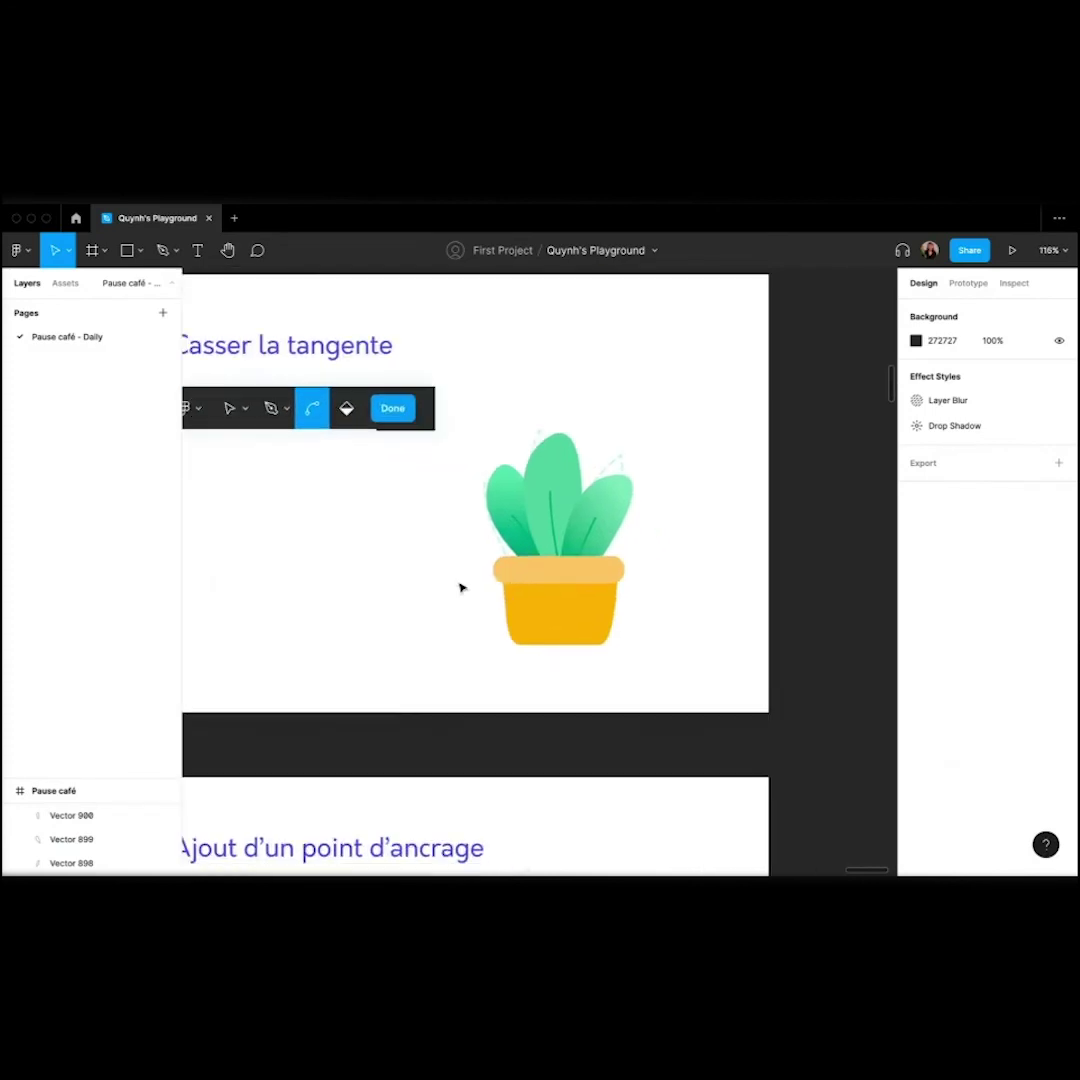
{"action": "scroll", "coordinate": [622, 556], "scroll_direction": "down", "scroll_amount": 1}
{"action": "scroll", "coordinate": [623, 558], "scroll_direction": "left", "scroll_amount": 1}
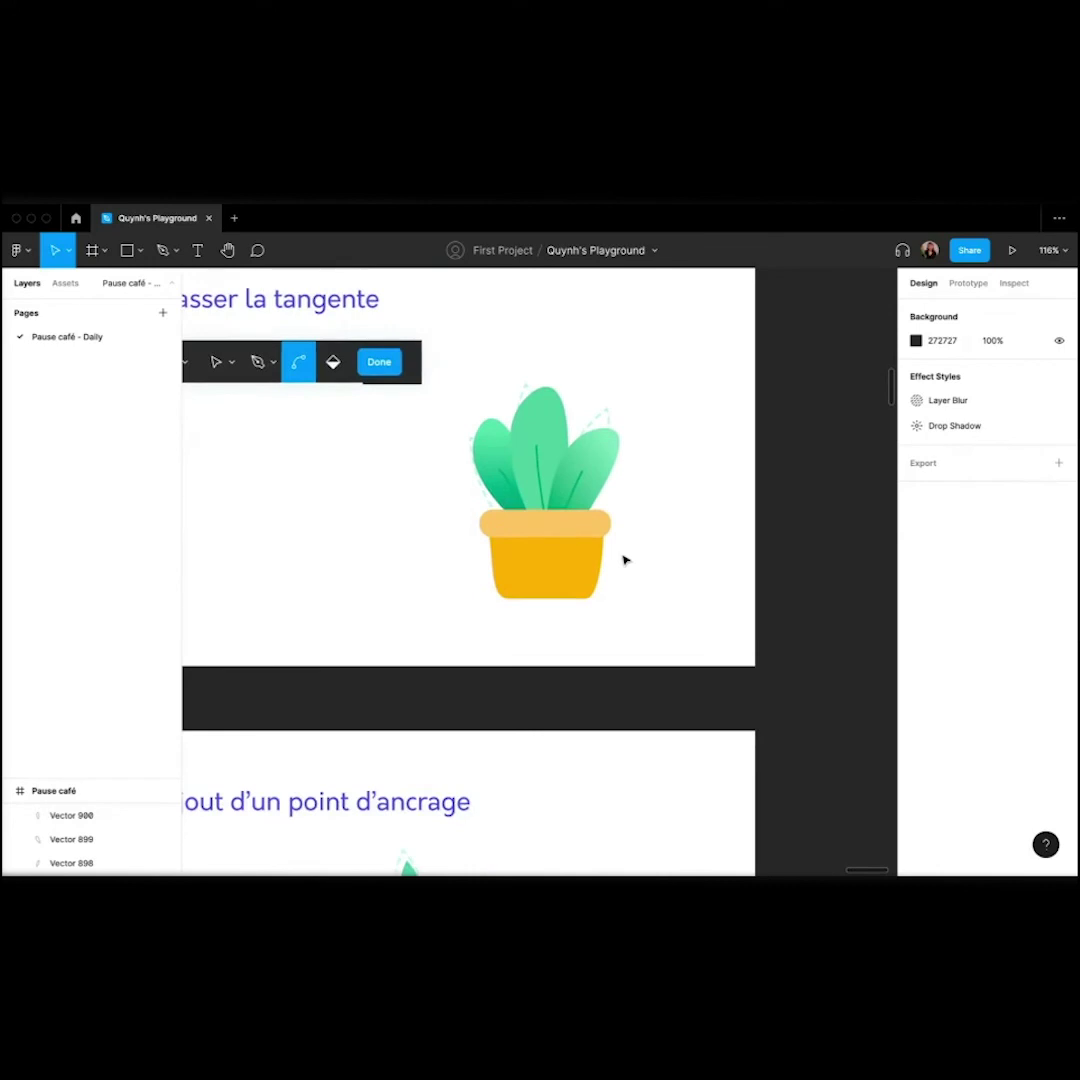
On the "Ajout d'un point d'ancrage" slide, add an anchor point midway along the middle leaf's vein and draw a short branch up to the right.
{"action": "scroll", "coordinate": [624, 560], "scroll_direction": "down", "scroll_amount": 8}
{"action": "scroll", "coordinate": [624, 559], "scroll_direction": "left", "scroll_amount": 1}
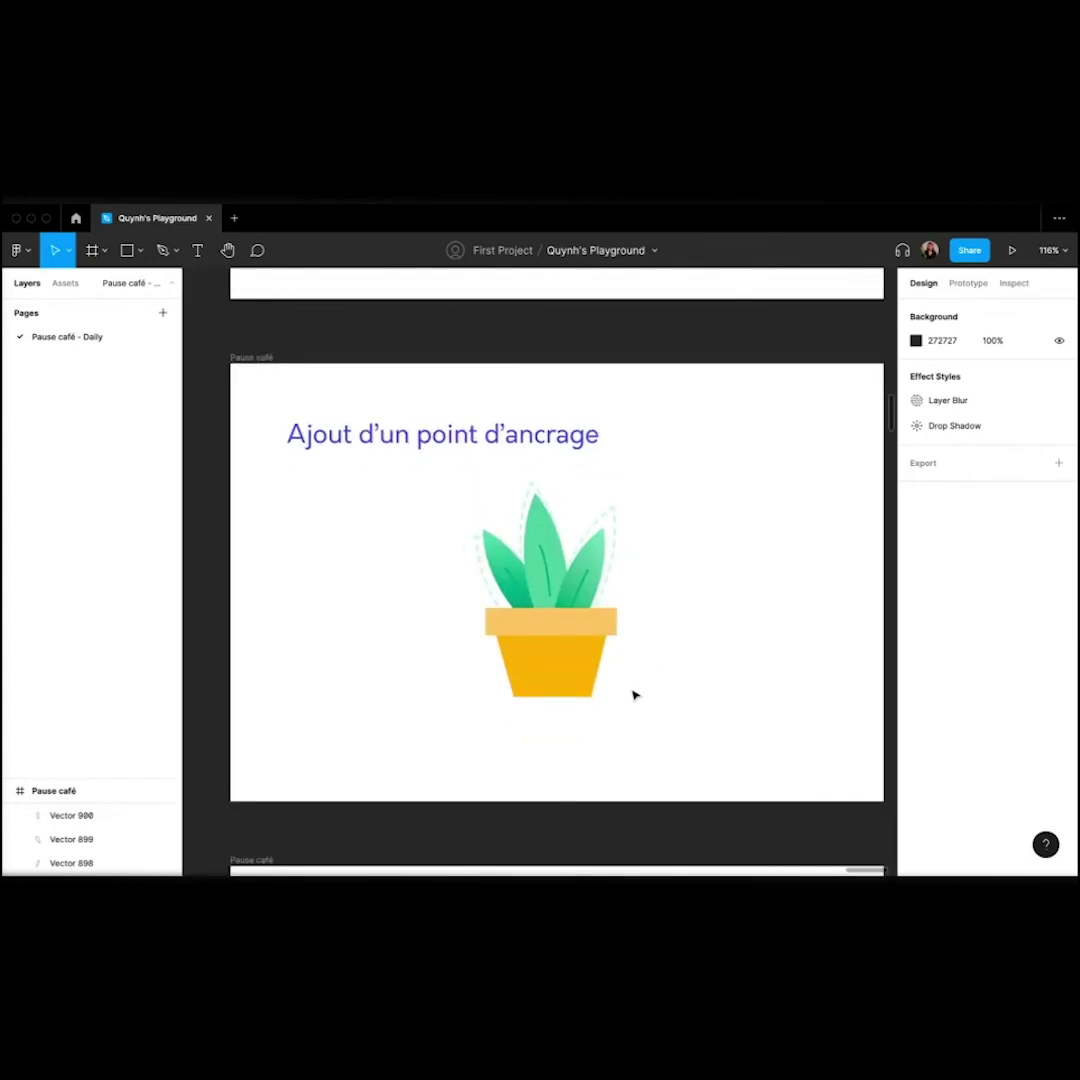
{"action": "scroll", "coordinate": [622, 620], "scroll_direction": "up", "scroll_amount": 5}
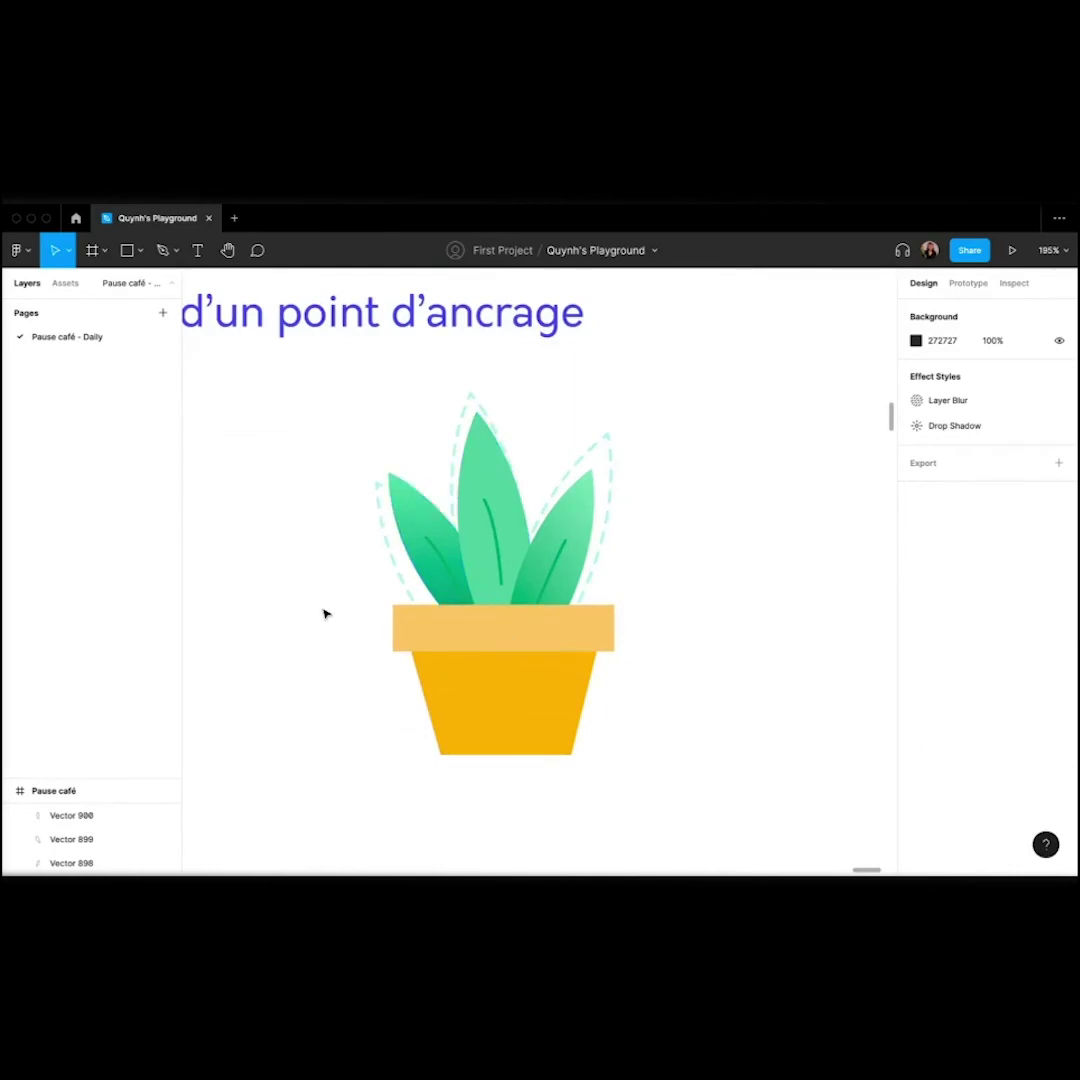
{"action": "scroll", "coordinate": [420, 575], "scroll_direction": "up", "scroll_amount": 3}
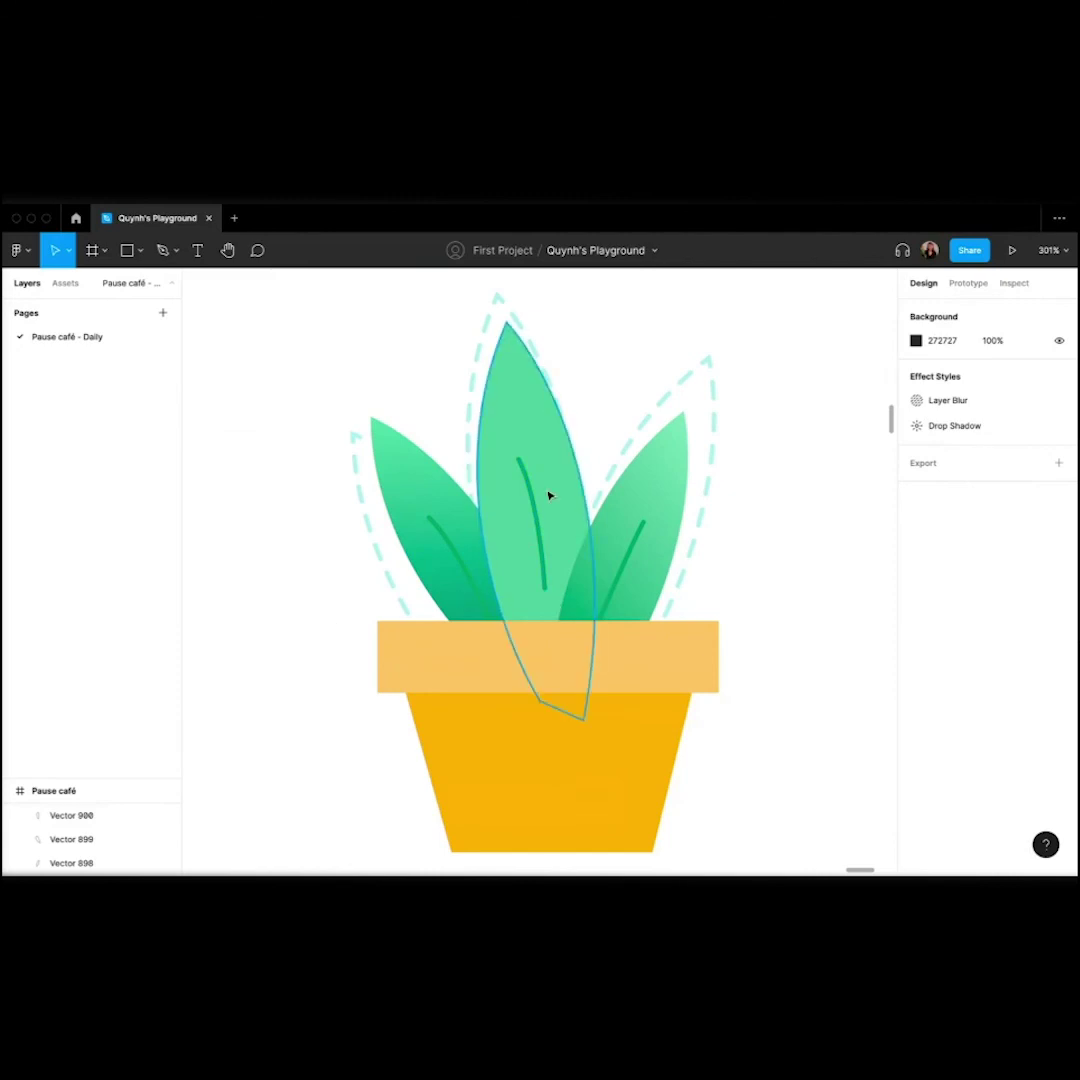
{"action": "scroll", "coordinate": [540, 497], "scroll_direction": "up", "scroll_amount": 2}
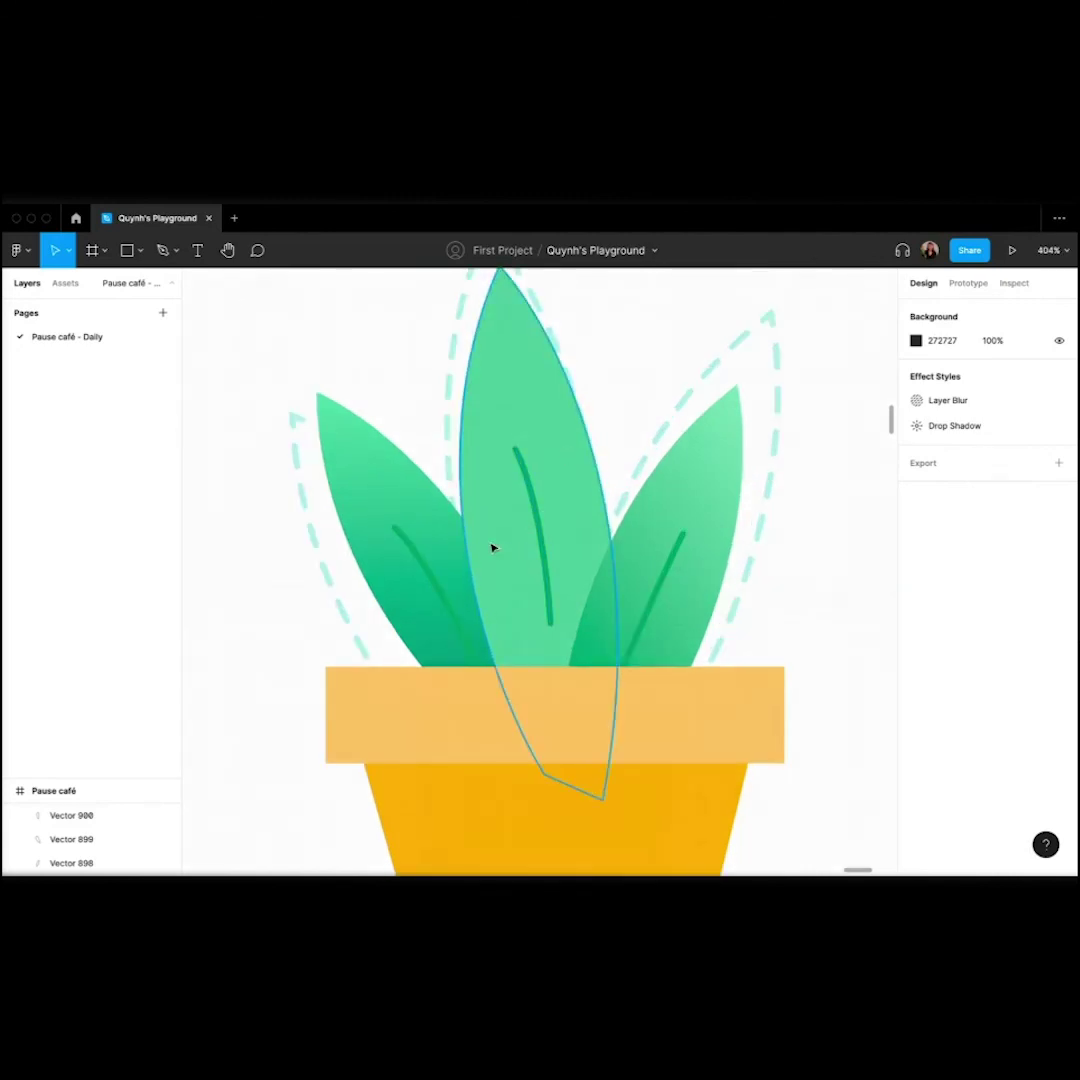
{"action": "left_click", "coordinate": [532, 484]}
{"action": "double_click", "coordinate": [537, 503]}
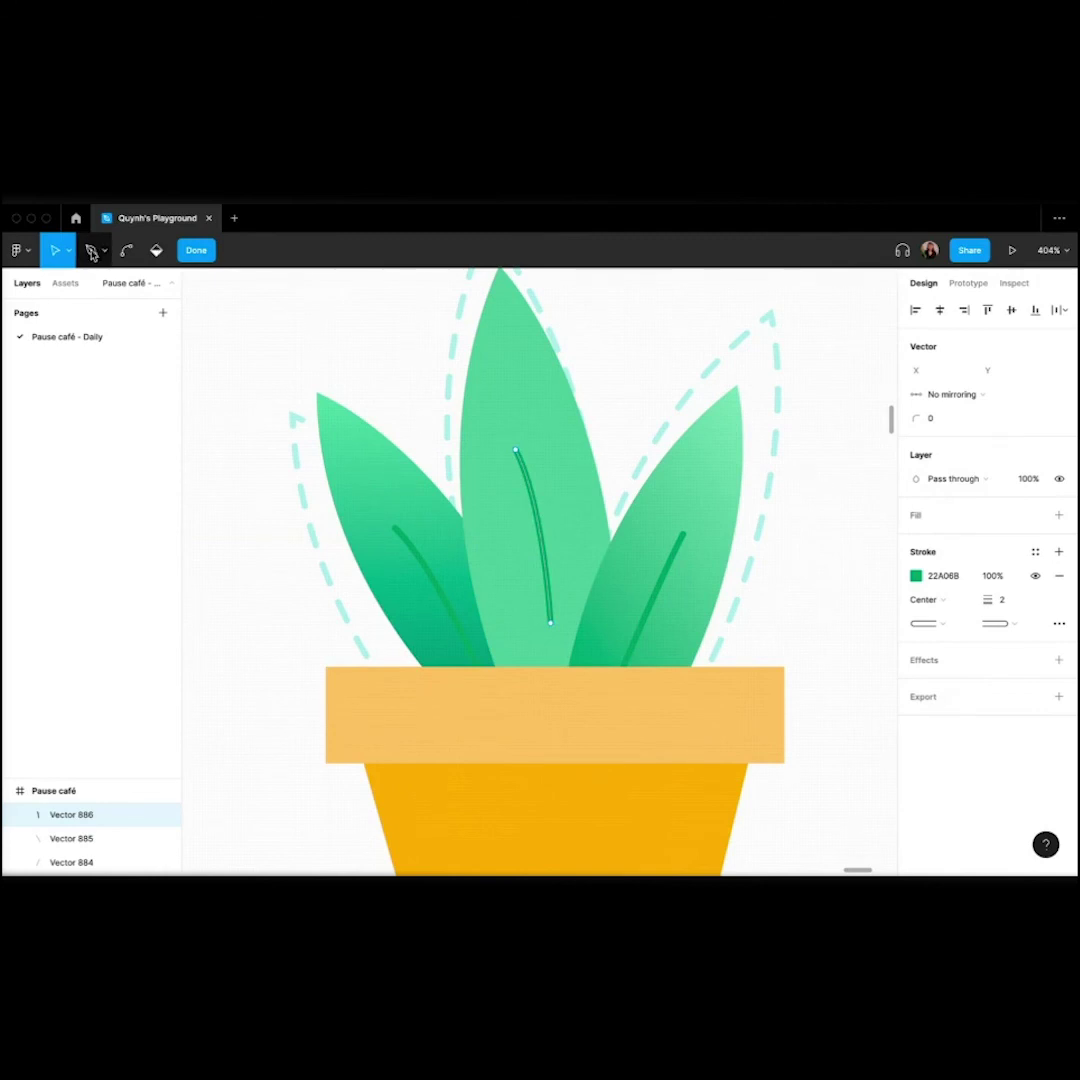
{"action": "left_click", "coordinate": [92, 252]}
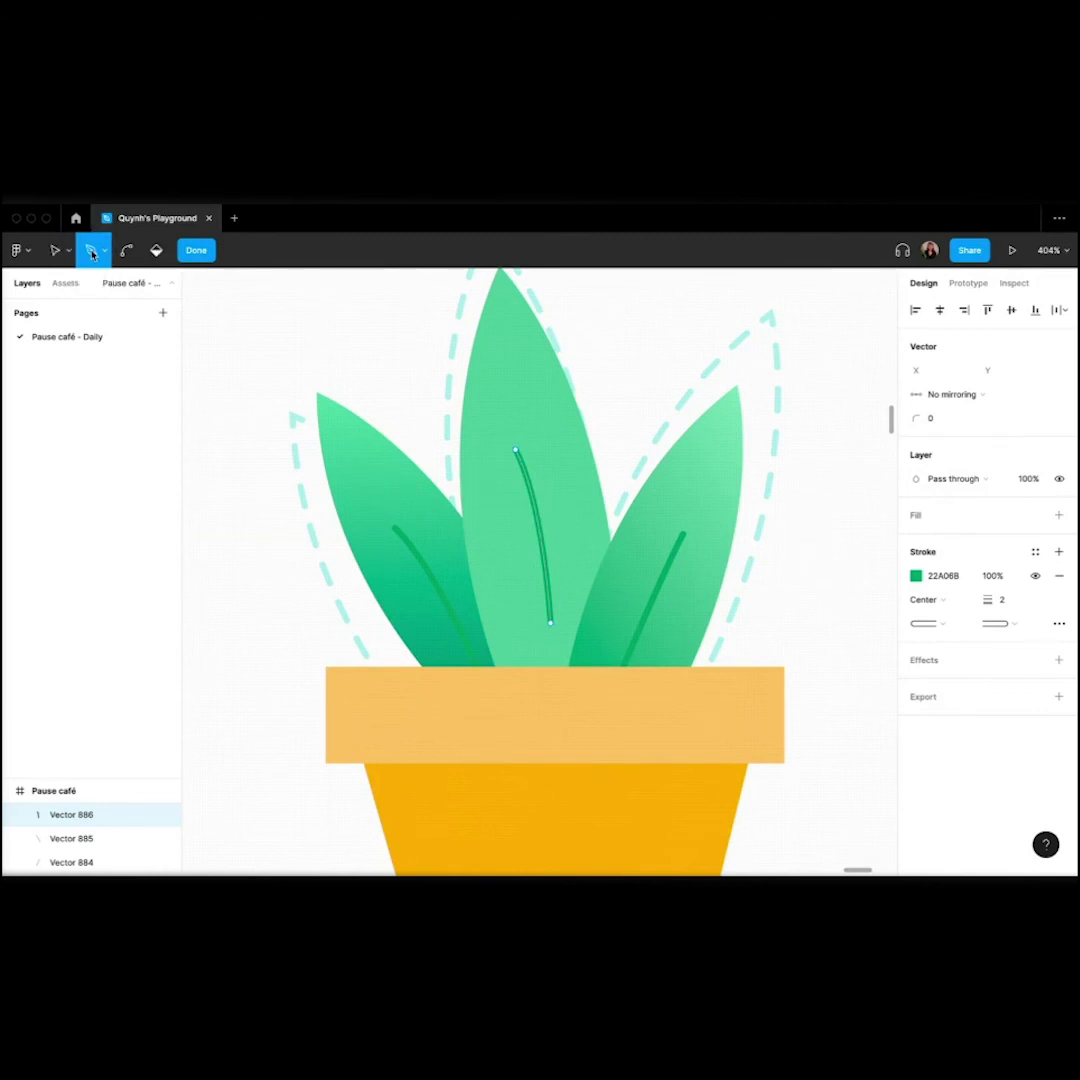
{"action": "scroll", "coordinate": [550, 489], "scroll_direction": "up", "scroll_amount": 5}
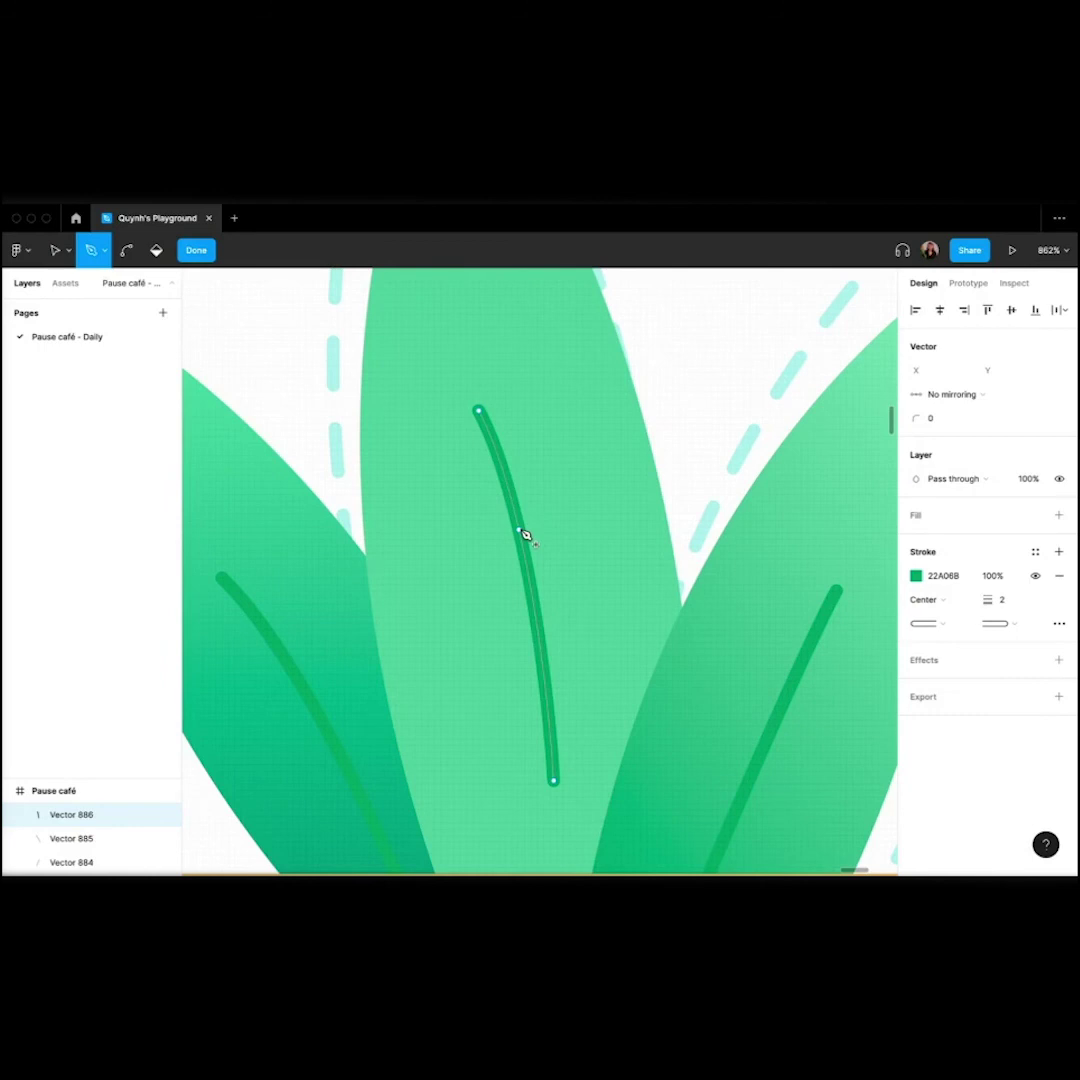
{"action": "left_click", "coordinate": [525, 535]}
{"action": "left_click", "coordinate": [557, 451]}
{"action": "key", "text": "Escape"}
{"action": "key", "text": "Escape"}
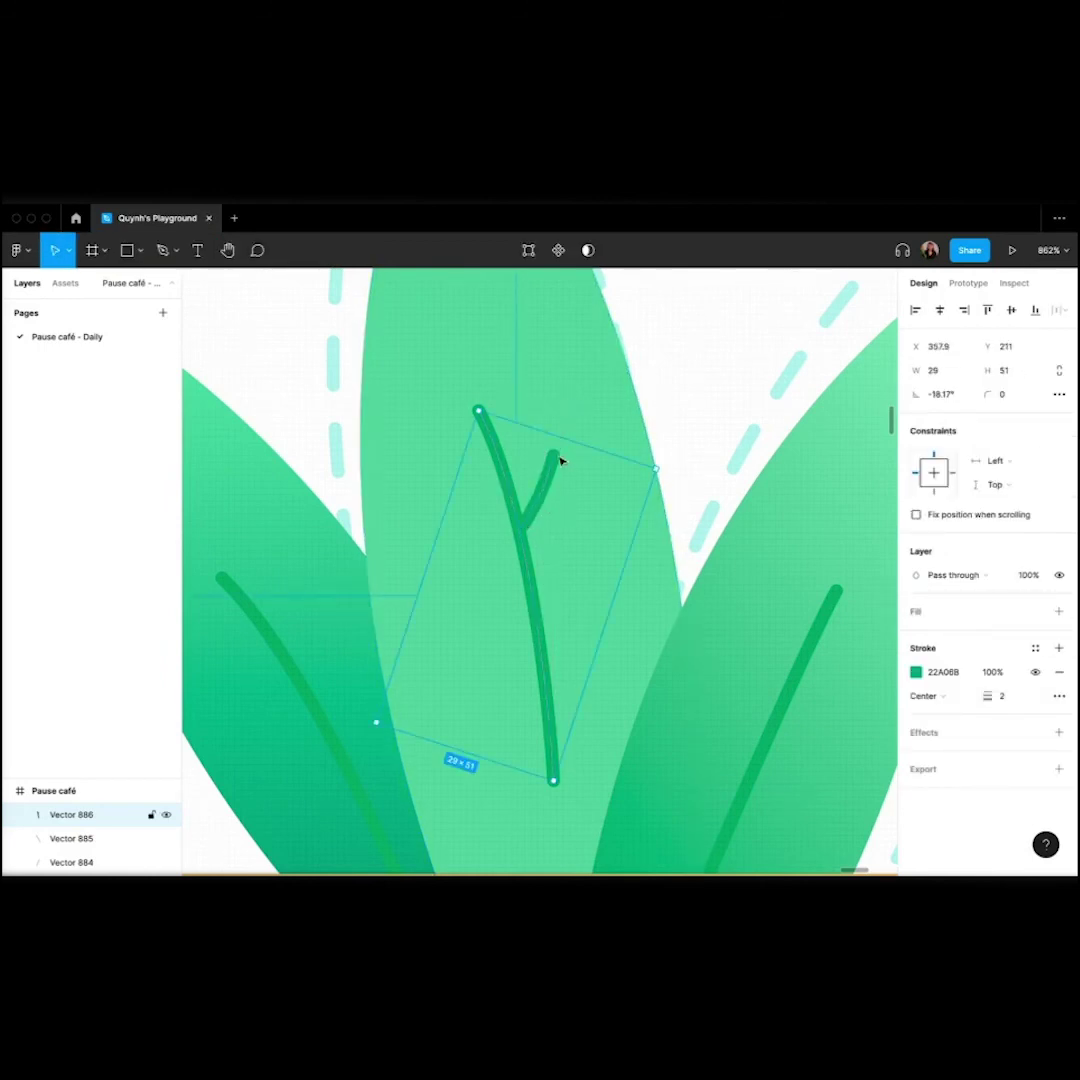
{"action": "mouse_move", "coordinate": [542, 490]}
{"action": "left_mouse_down"}
{"action": "mouse_move", "coordinate": [550, 473]}
{"action": "mouse_move", "coordinate": [542, 497]}
{"action": "left_mouse_up"}
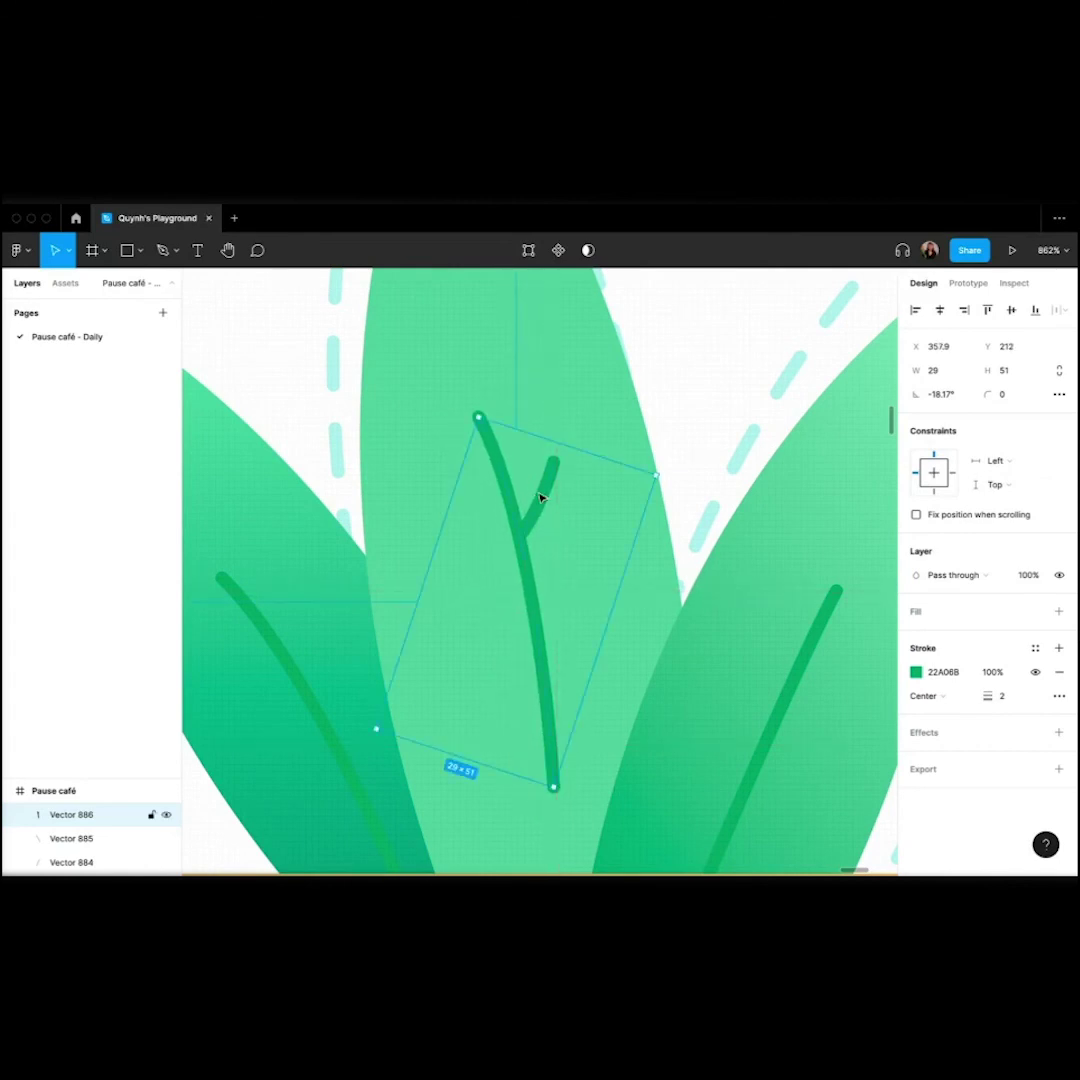
{"action": "key", "text": "super+z"}
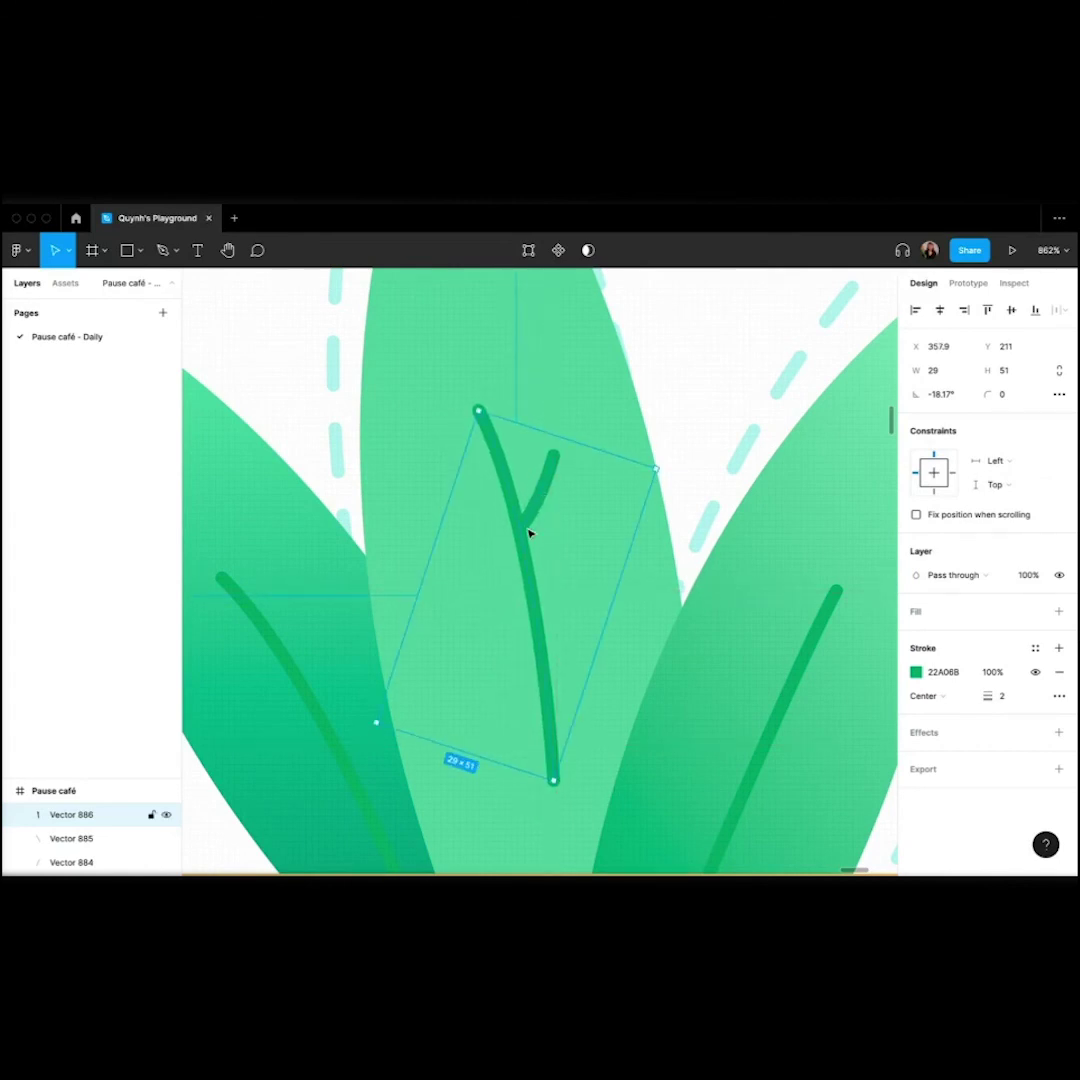
{"action": "scroll", "coordinate": [533, 578], "scroll_direction": "down", "scroll_amount": 5}
{"action": "key", "text": "Escape"}
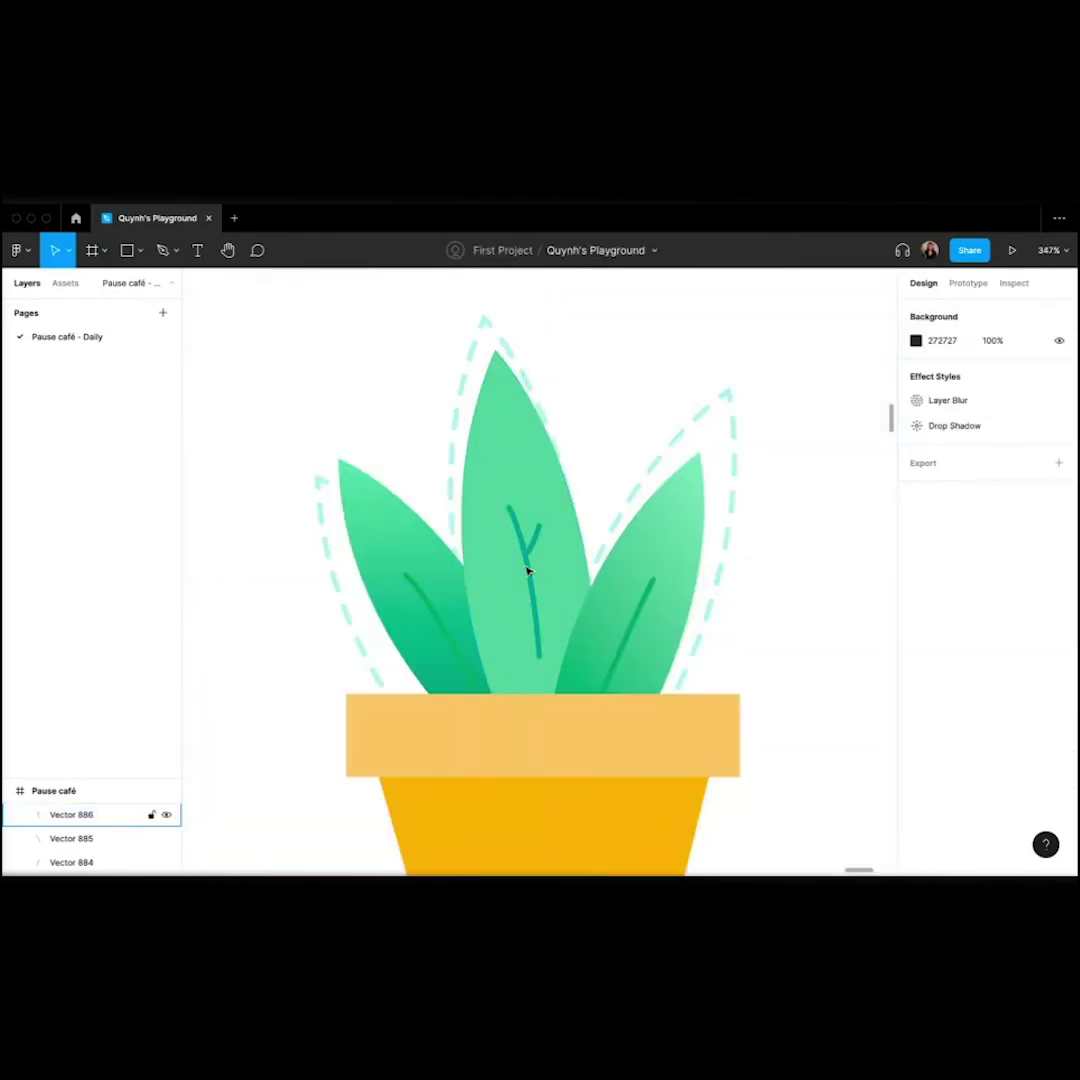
Extend the pot body with the Pen tool by adding a rectangular section about 90 × 70 between its two bottom anchors.
{"action": "scroll", "coordinate": [528, 569], "scroll_direction": "up", "scroll_amount": 4}
{"action": "scroll", "coordinate": [528, 569], "scroll_direction": "down", "scroll_amount": 5}
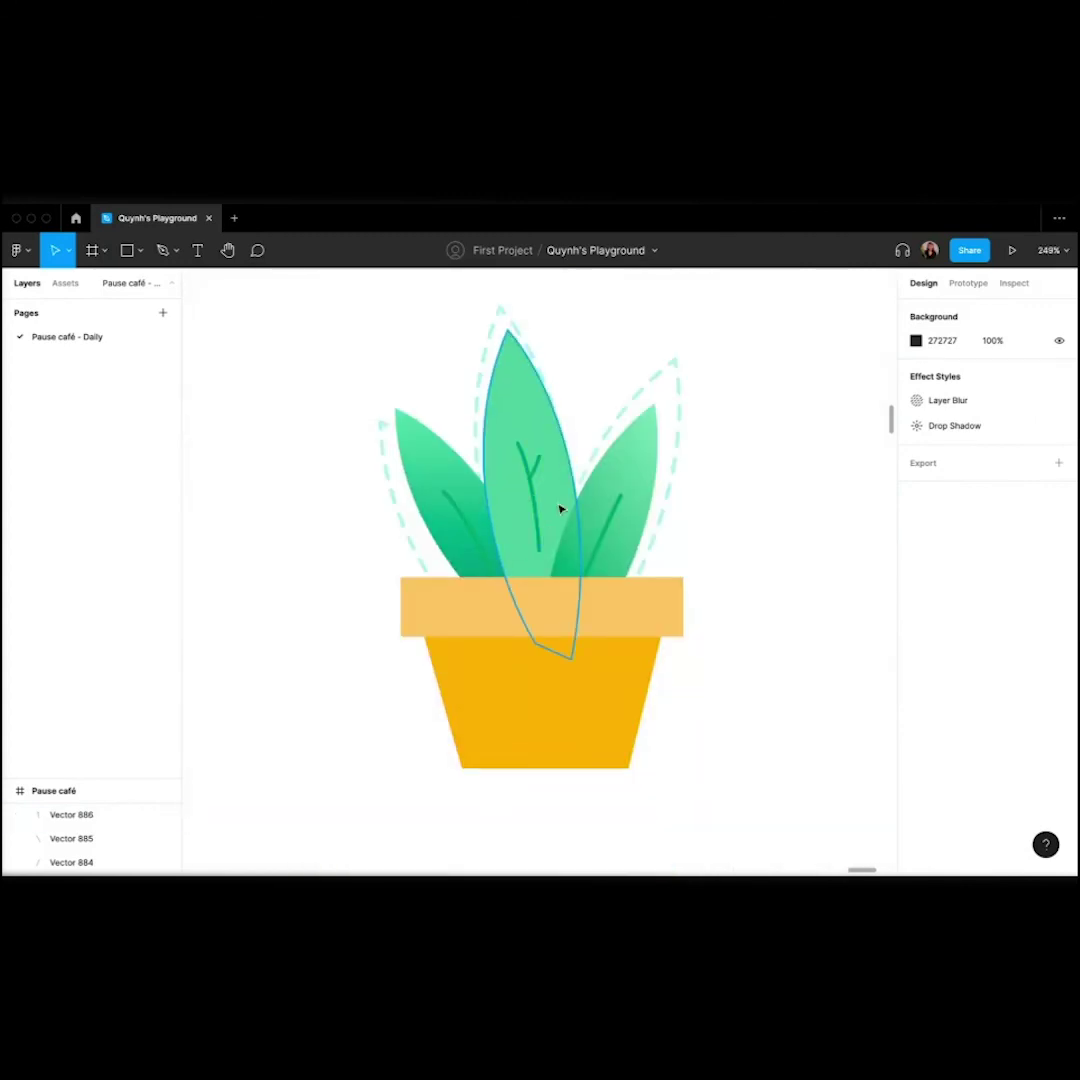
{"action": "scroll", "coordinate": [560, 509], "scroll_direction": "down", "scroll_amount": 3}
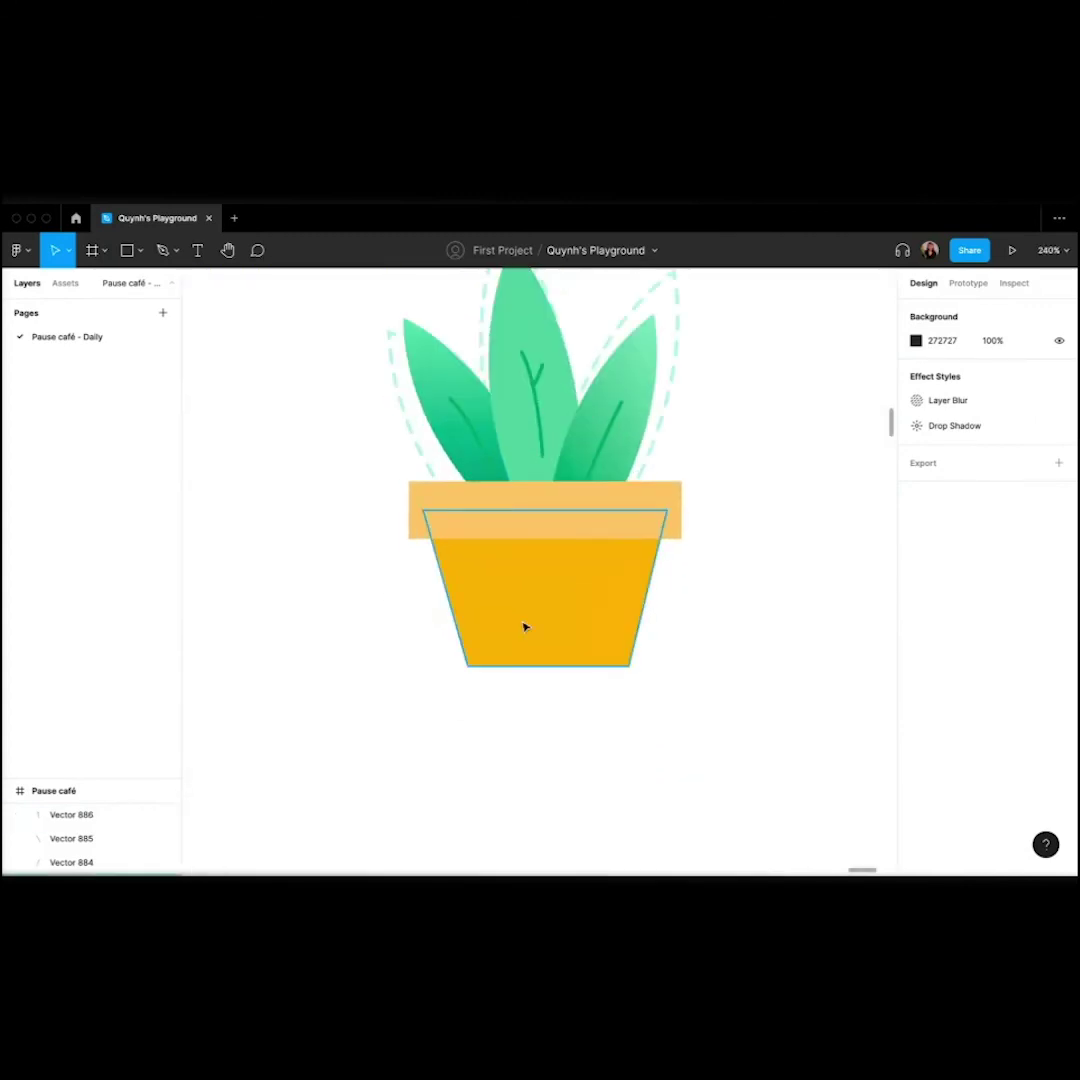
{"action": "double_click", "coordinate": [510, 608]}
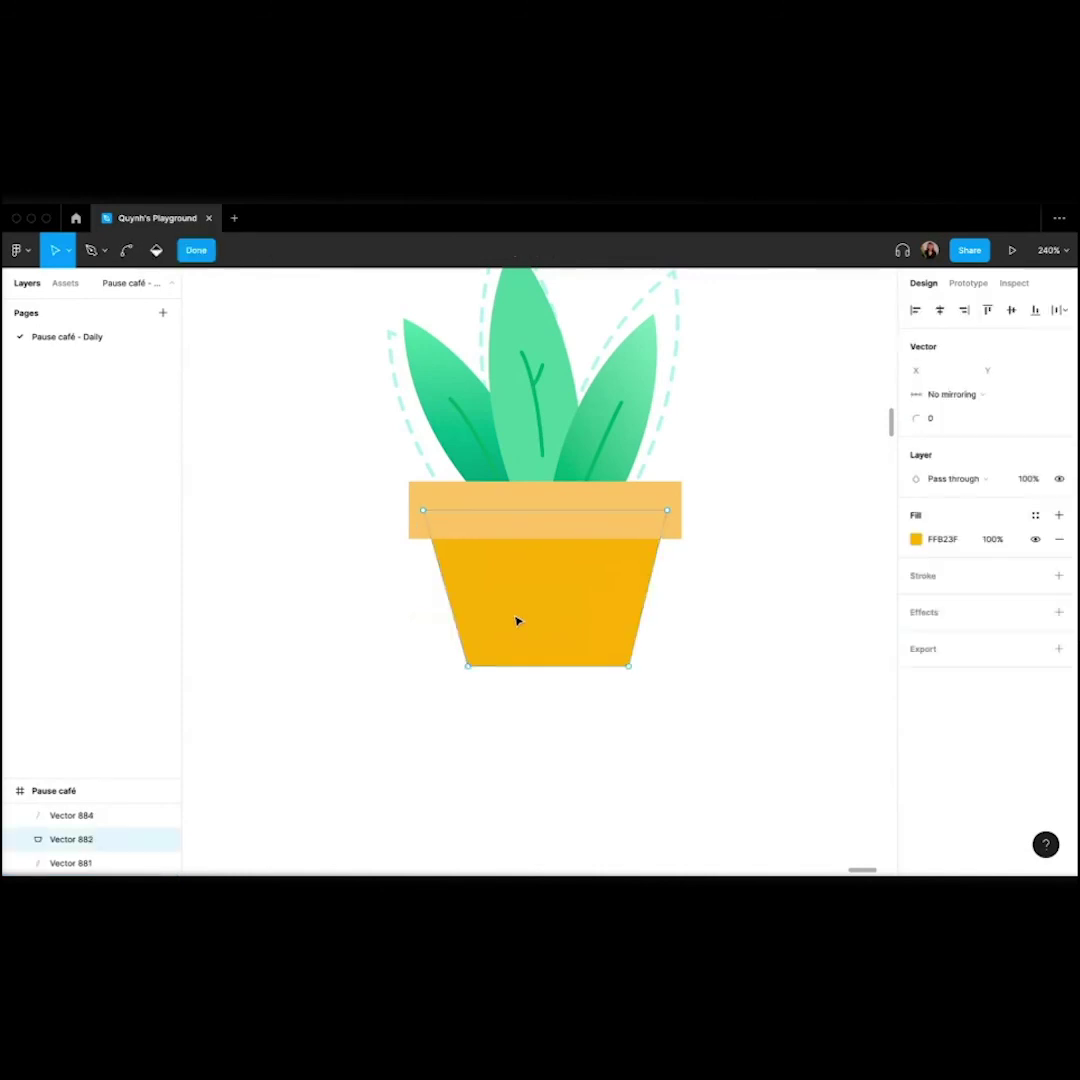
{"action": "left_click", "coordinate": [91, 251]}
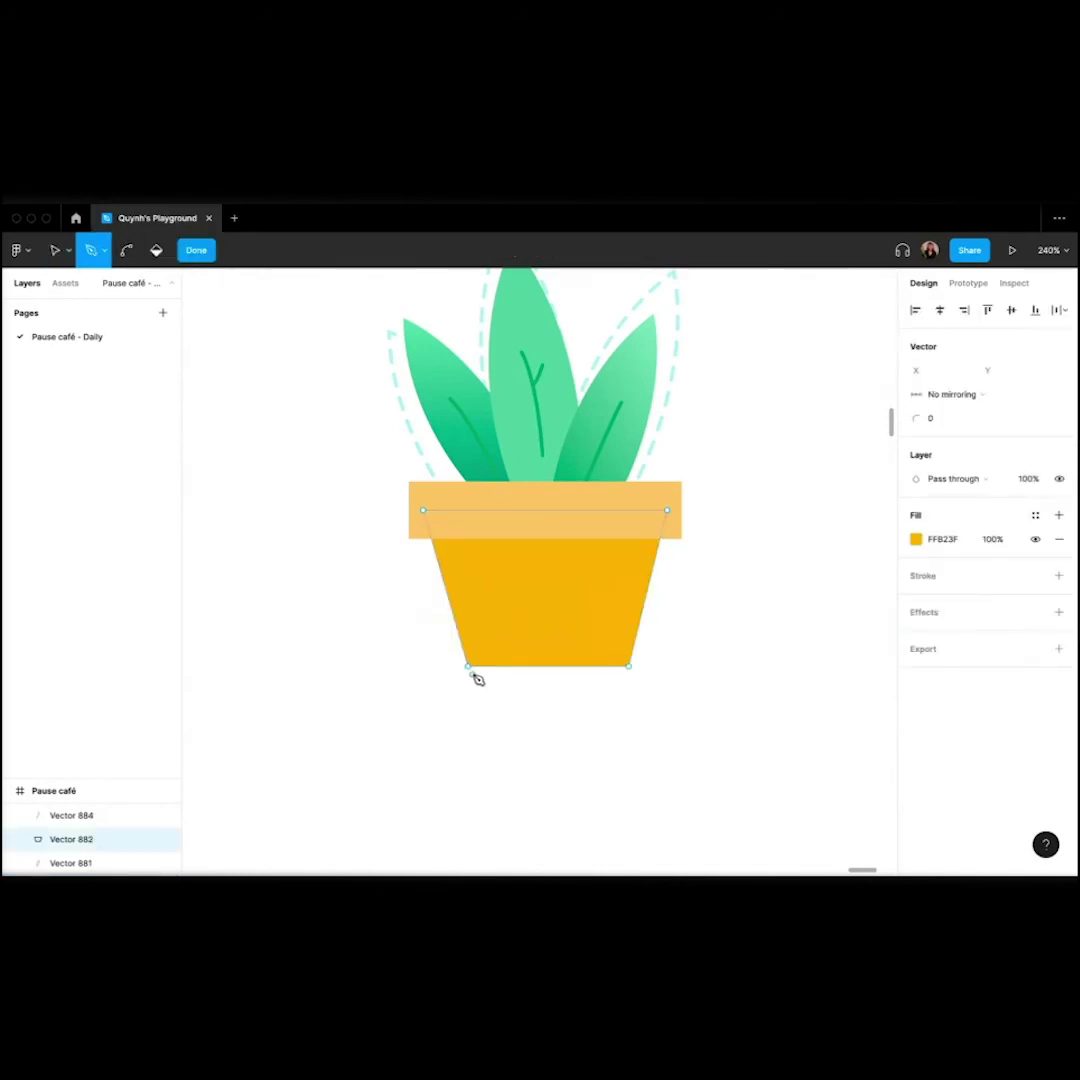
{"action": "left_click", "coordinate": [470, 667]}
{"action": "scroll", "coordinate": [472, 670], "scroll_direction": "down", "scroll_amount": 2}
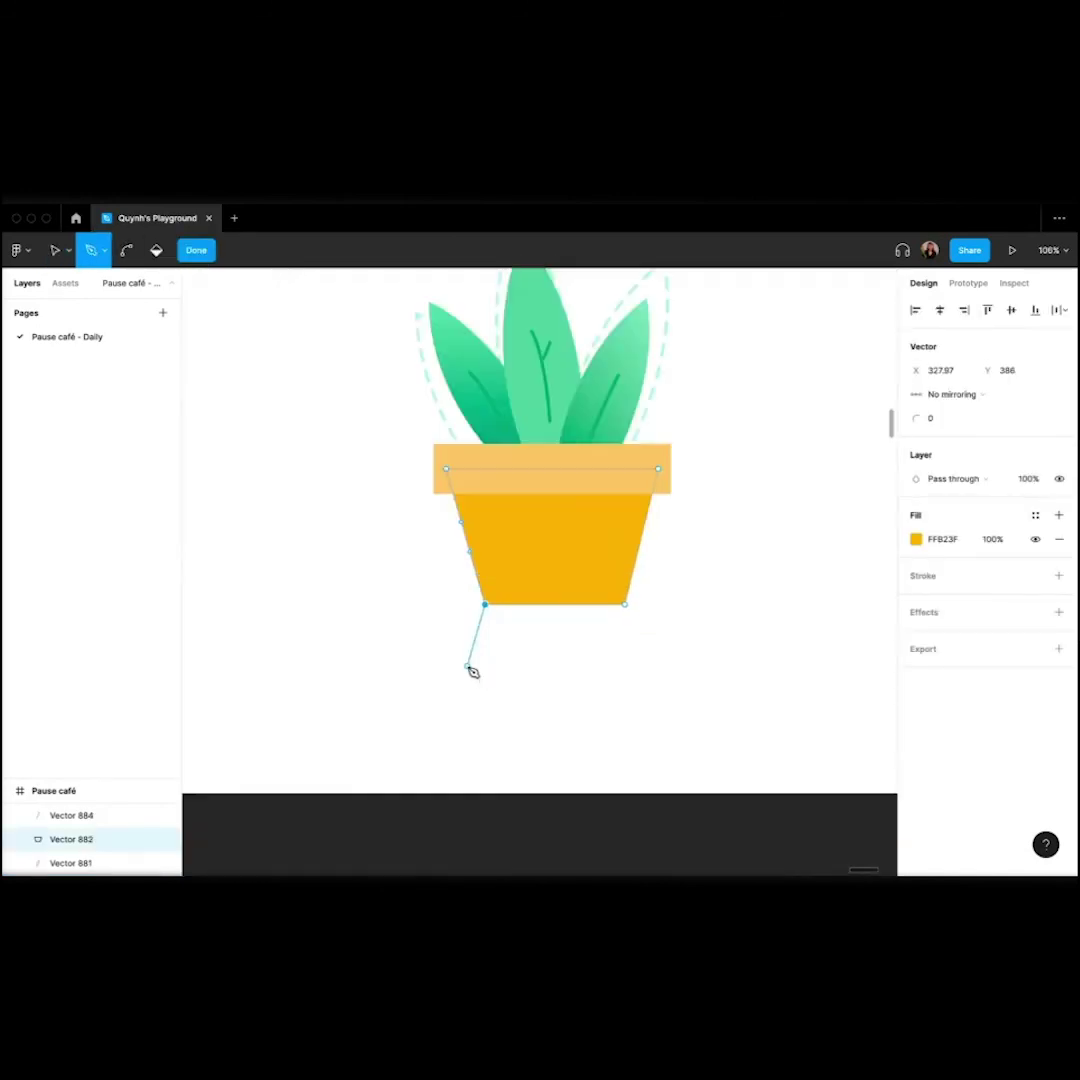
{"action": "left_click_drag", "start_coordinate": [485, 713], "coordinate": [500, 713]}
{"action": "left_click", "coordinate": [626, 713]}
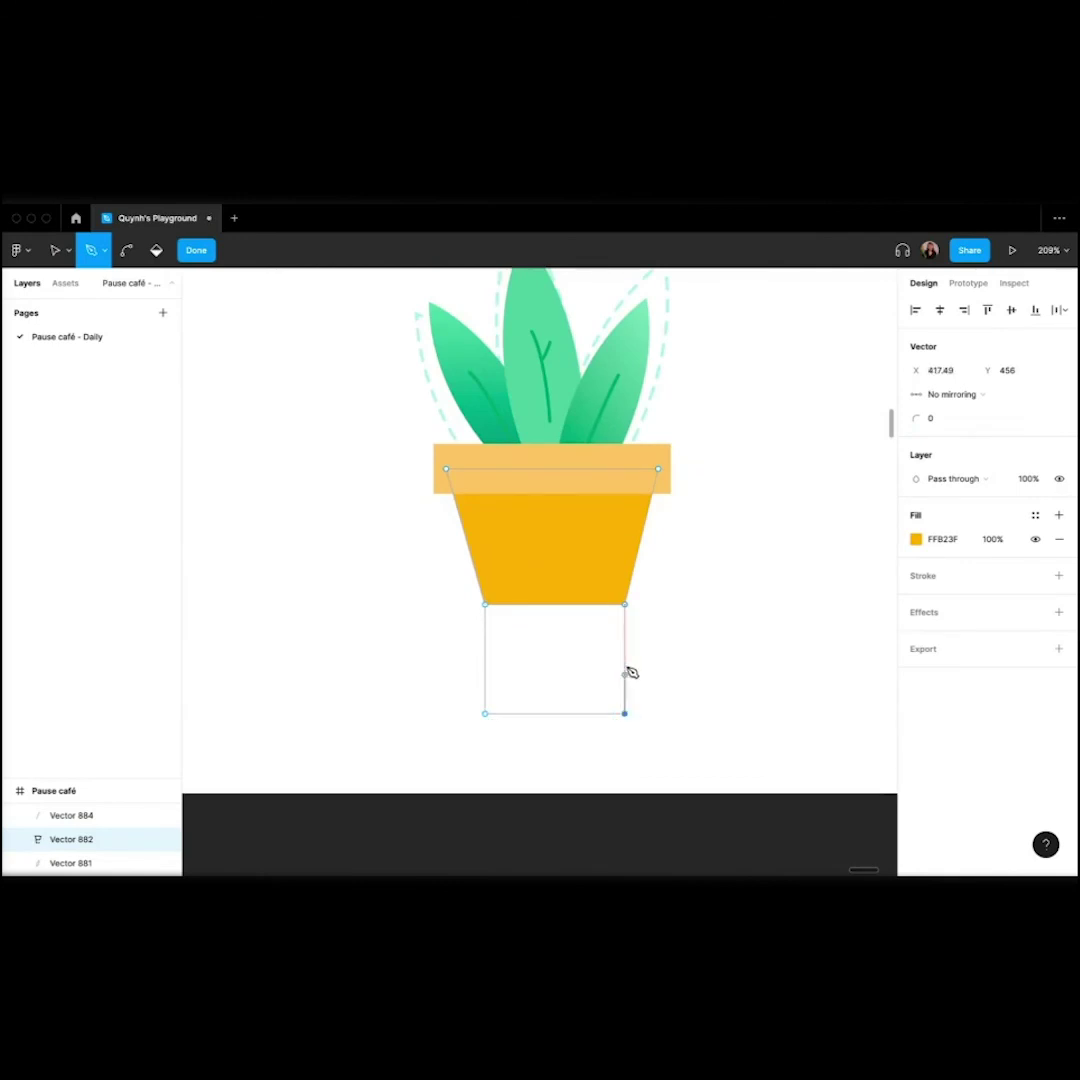
{"action": "left_click", "coordinate": [625, 605]}
{"action": "key", "text": "Escape"}
{"action": "key", "text": "Escape"}
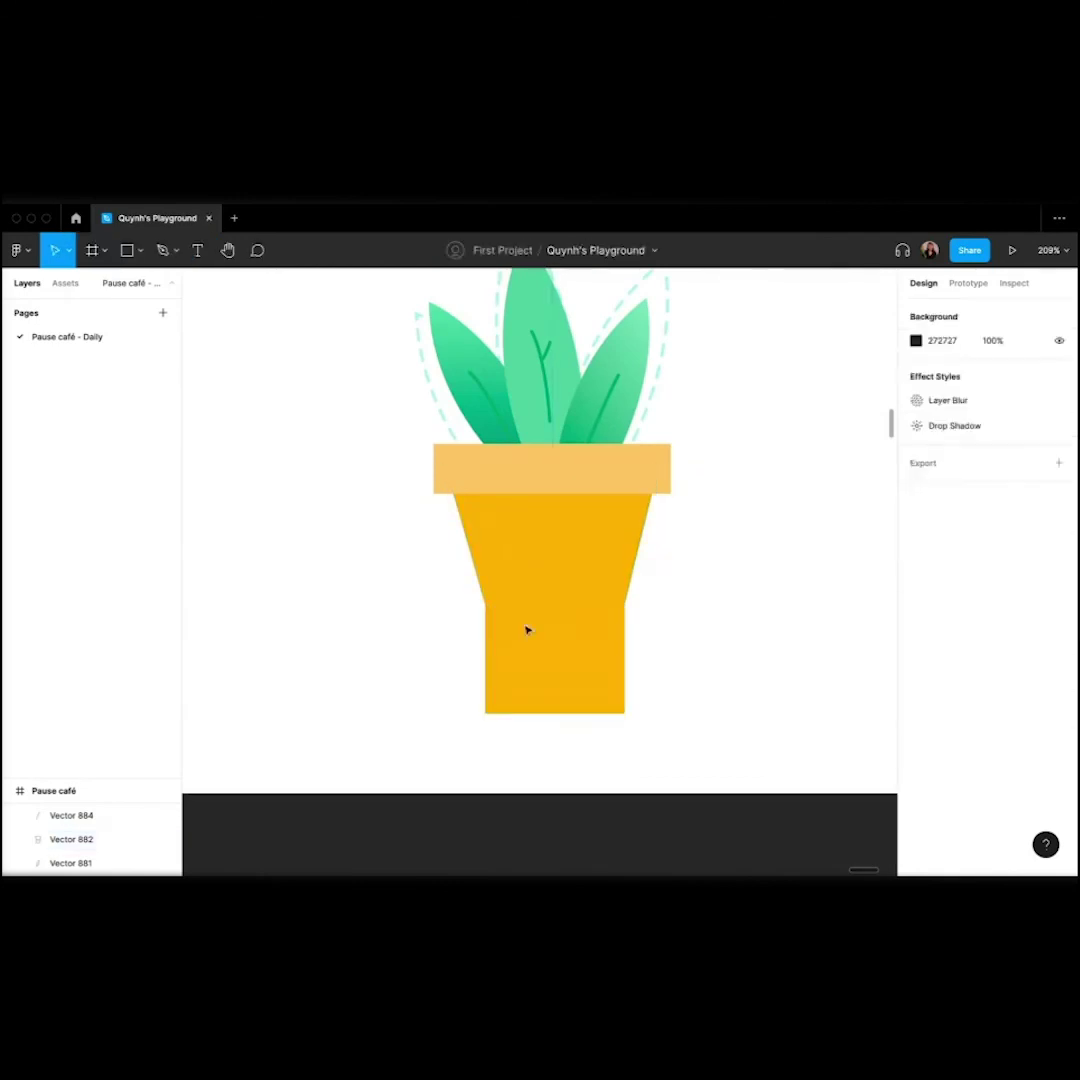
{"action": "mouse_move", "coordinate": [584, 650]}
{"action": "left_mouse_down"}
{"action": "mouse_move", "coordinate": [590, 682]}
{"action": "mouse_move", "coordinate": [596, 651]}
{"action": "left_mouse_up"}
{"action": "left_click", "coordinate": [750, 509]}
Move the potted plant group from the untitled slide below onto the slide with the woman at the desk, above the desk's left end.
{"action": "scroll", "coordinate": [620, 430], "scroll_direction": "down", "scroll_amount": 5}
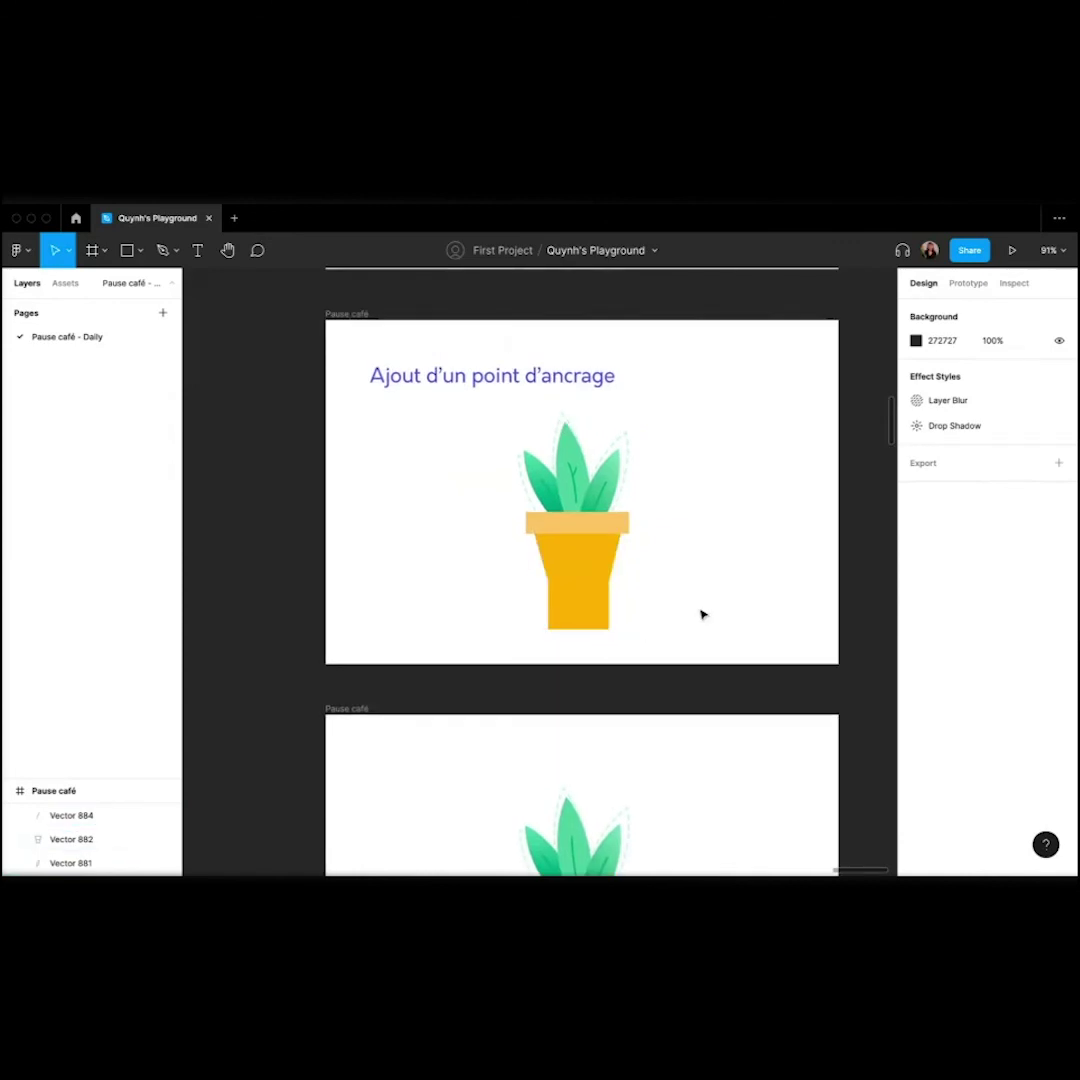
{"action": "scroll", "coordinate": [701, 613], "scroll_direction": "down", "scroll_amount": 4}
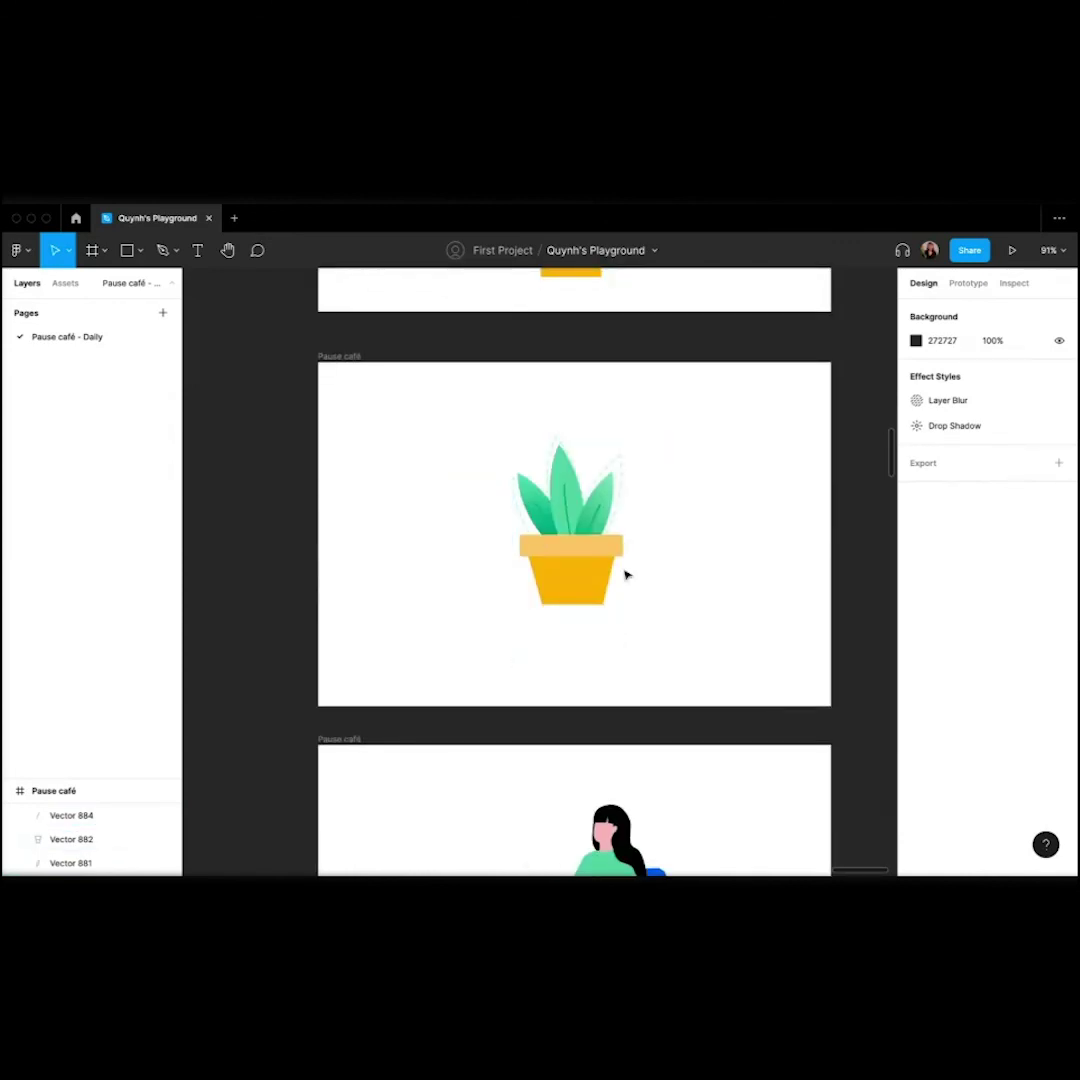
{"action": "scroll", "coordinate": [571, 480], "scroll_direction": "down", "scroll_amount": 3}
{"action": "left_click", "coordinate": [575, 500]}
{"action": "scroll", "coordinate": [586, 432], "scroll_direction": "up", "scroll_amount": 2}
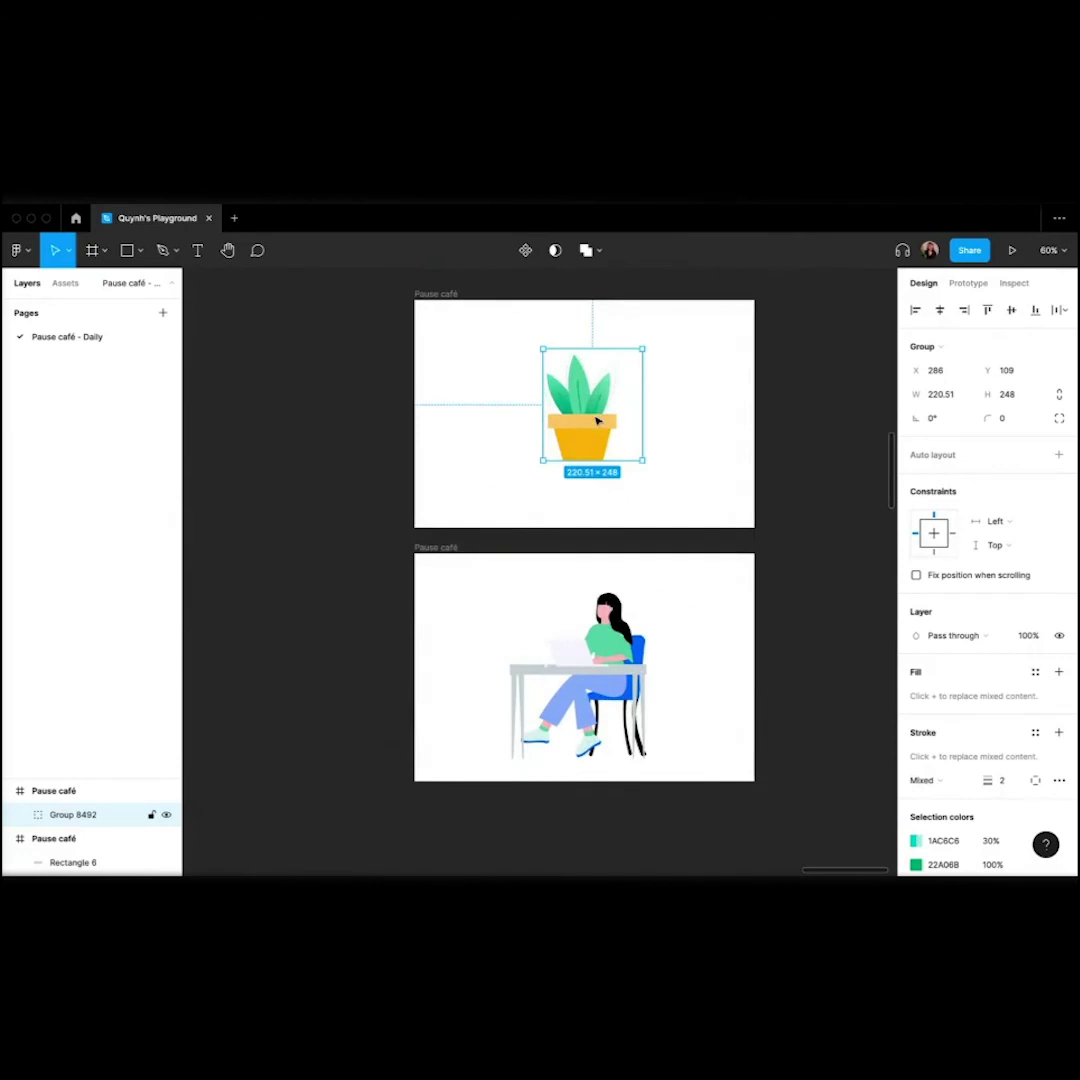
{"action": "left_click_drag", "start_coordinate": [562, 451], "coordinate": [534, 634]}
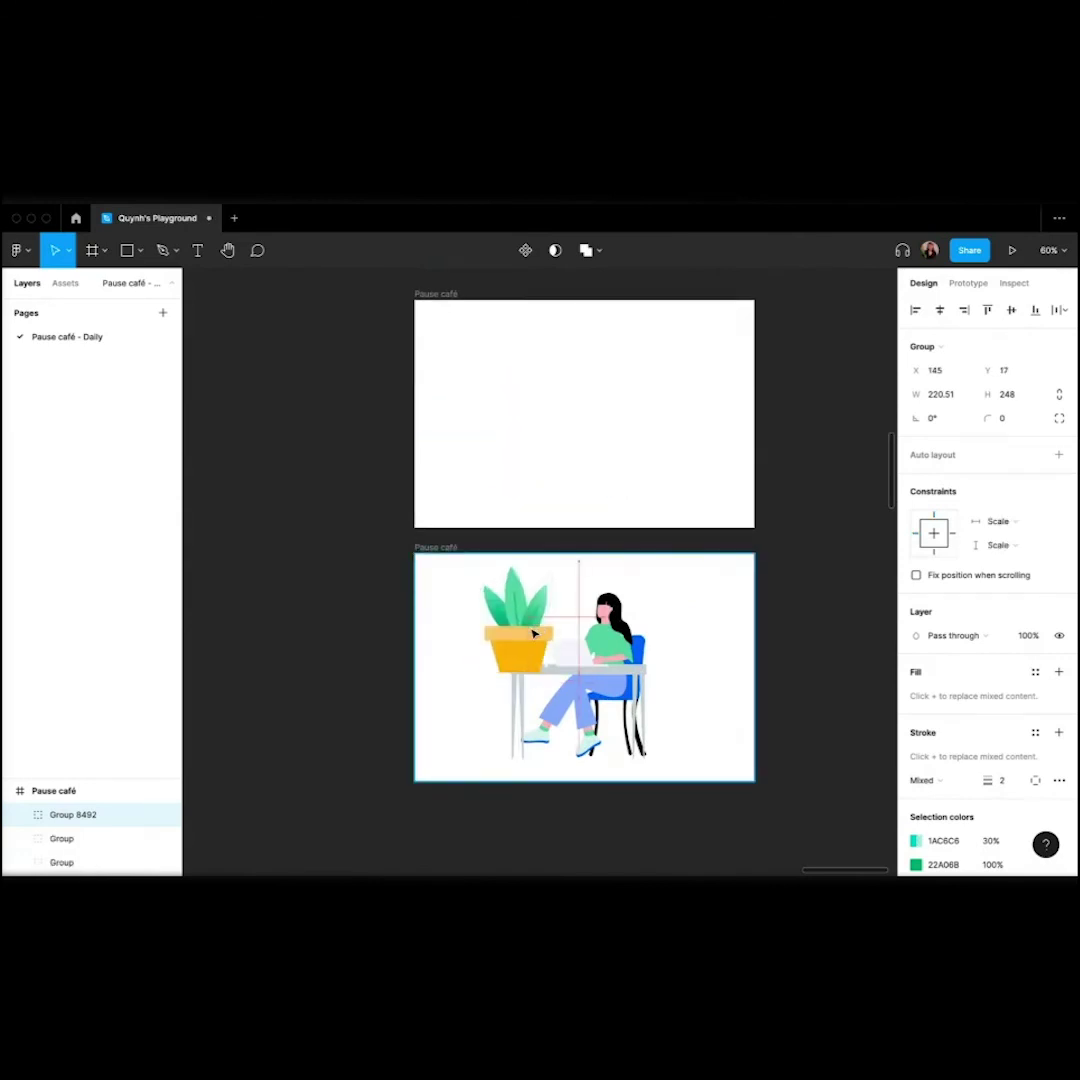
Scale the plant group down to about 59 × 66 so it stands on the left end of the desk, and deselect it.
{"action": "scroll", "coordinate": [534, 634], "scroll_direction": "up", "scroll_amount": 5}
{"action": "left_click_drag", "start_coordinate": [441, 509], "coordinate": [530, 668]}
{"action": "scroll", "coordinate": [508, 655], "scroll_direction": "up", "scroll_amount": 2}
{"action": "scroll", "coordinate": [475, 663], "scroll_direction": "down", "scroll_amount": 6}
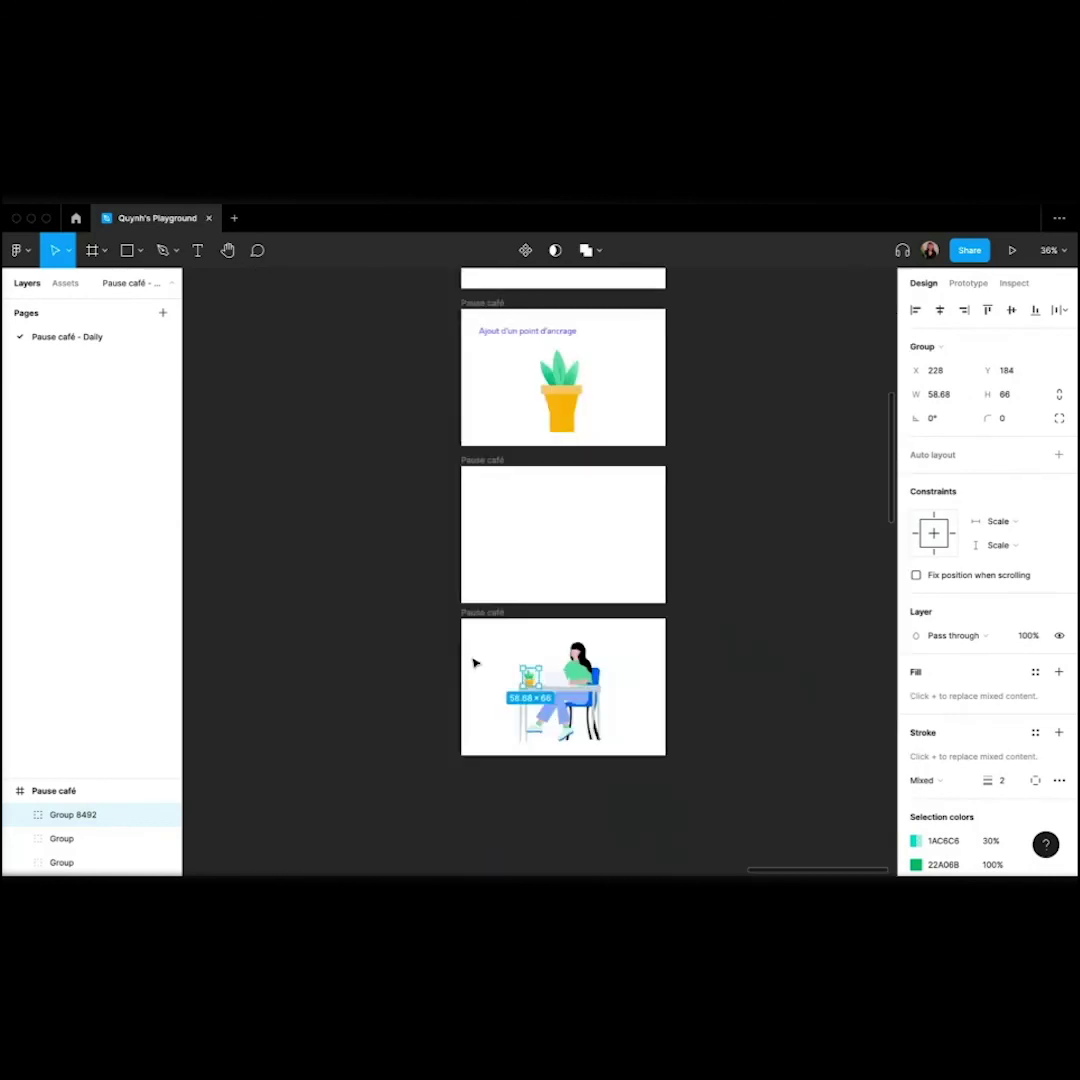
{"action": "key", "text": "Escape"}
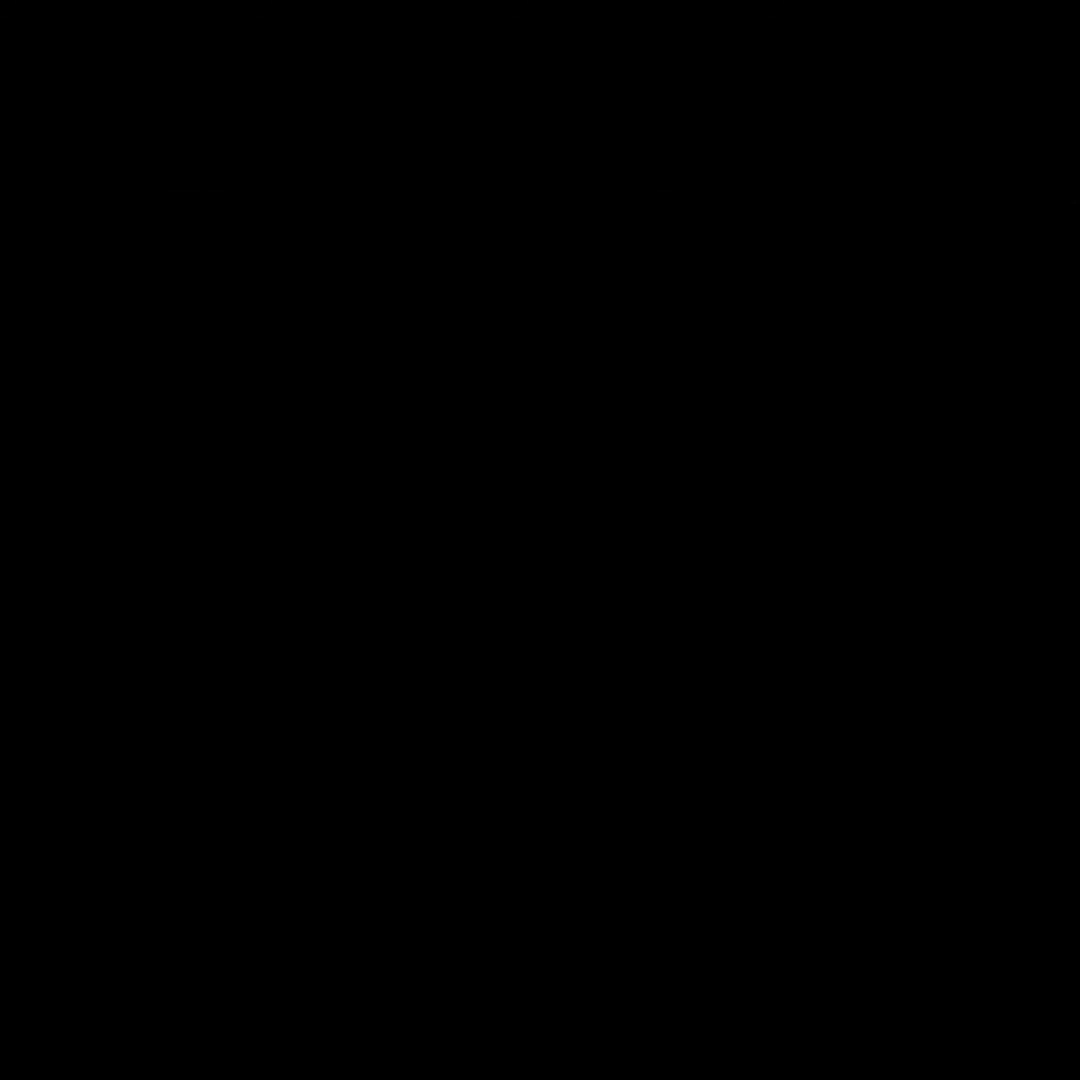